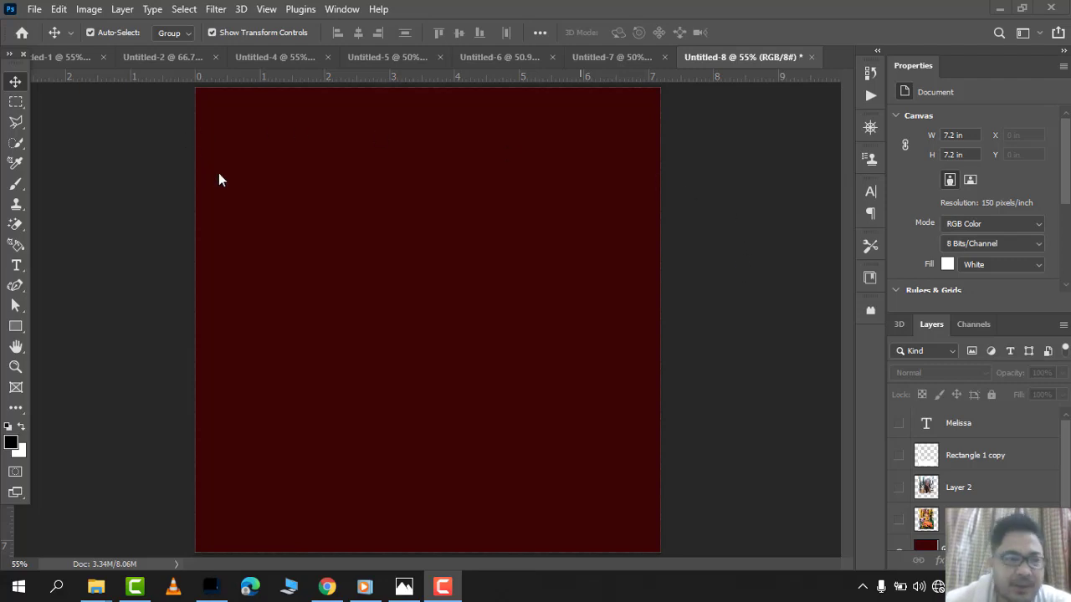
Create a 1080 x 1080 px document at 150 ppi and place the gandangkara group photo in it
left_click(35, 10)
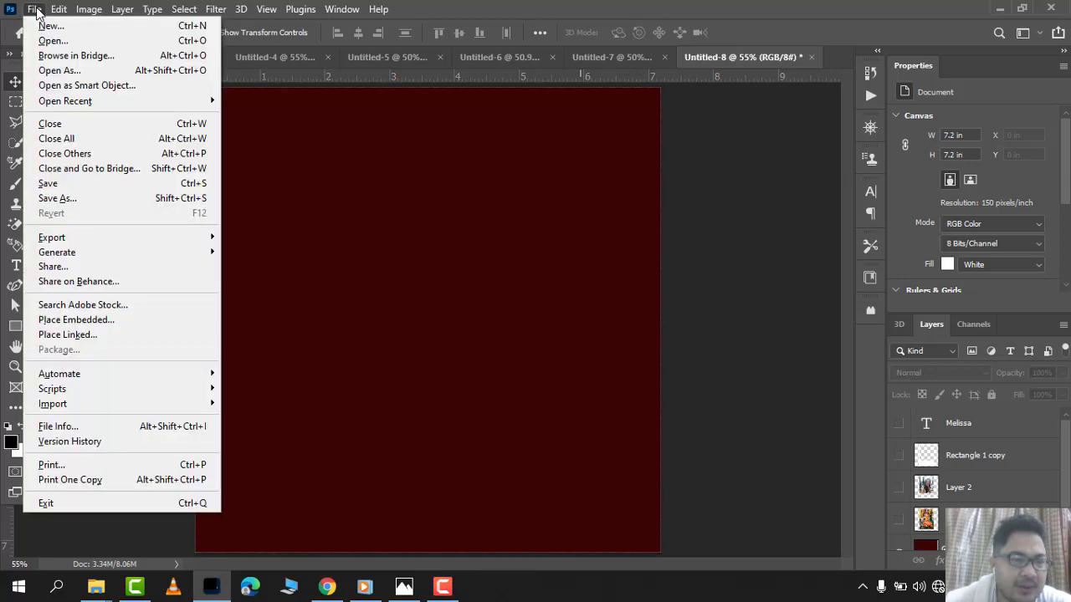
left_click(46, 26)
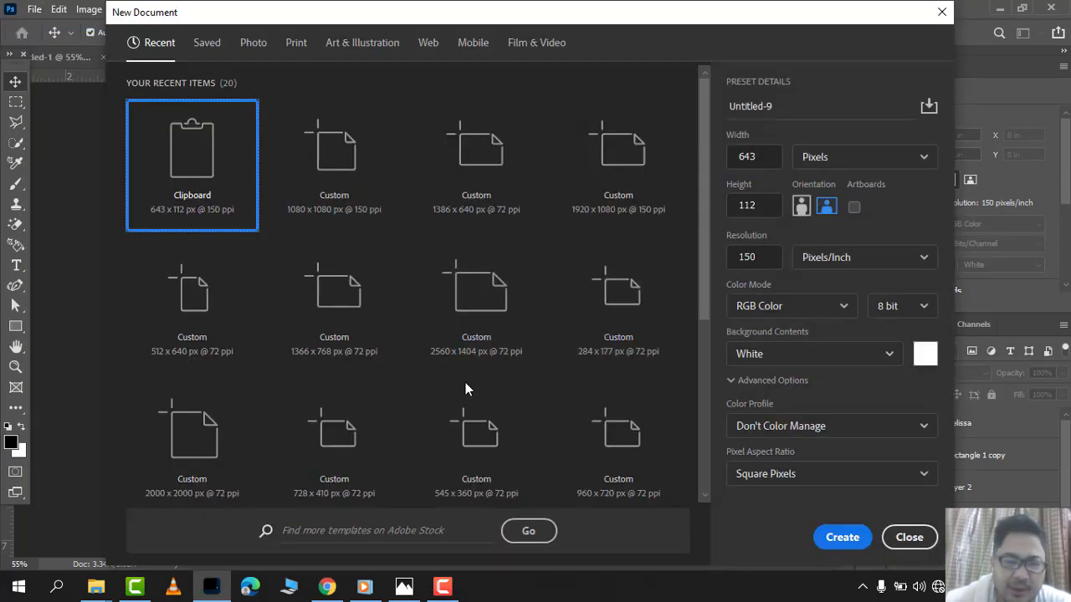
left_click(344, 156)
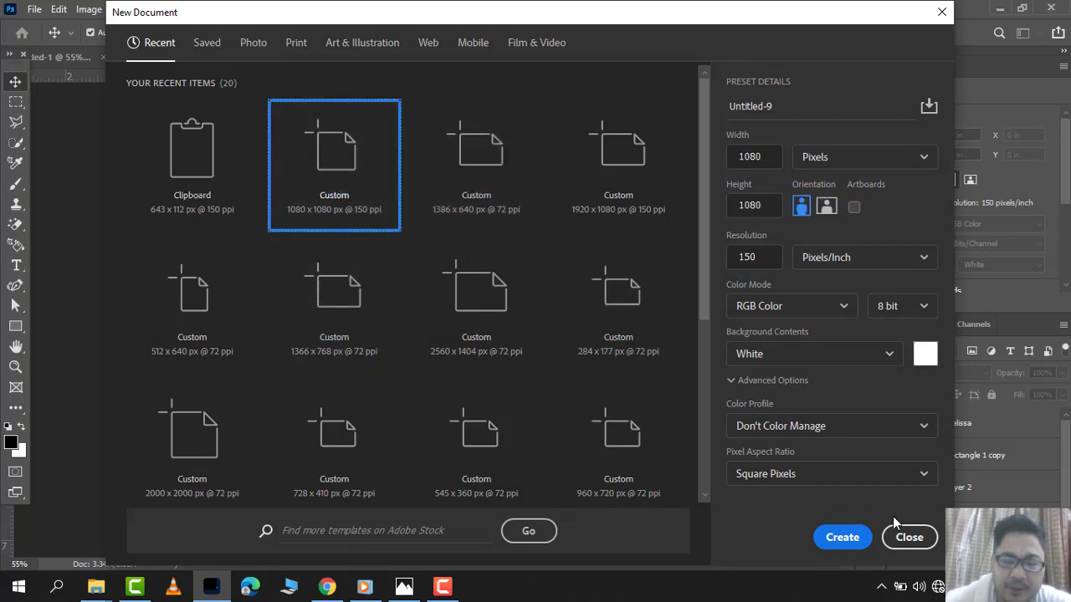
left_click(825, 540)
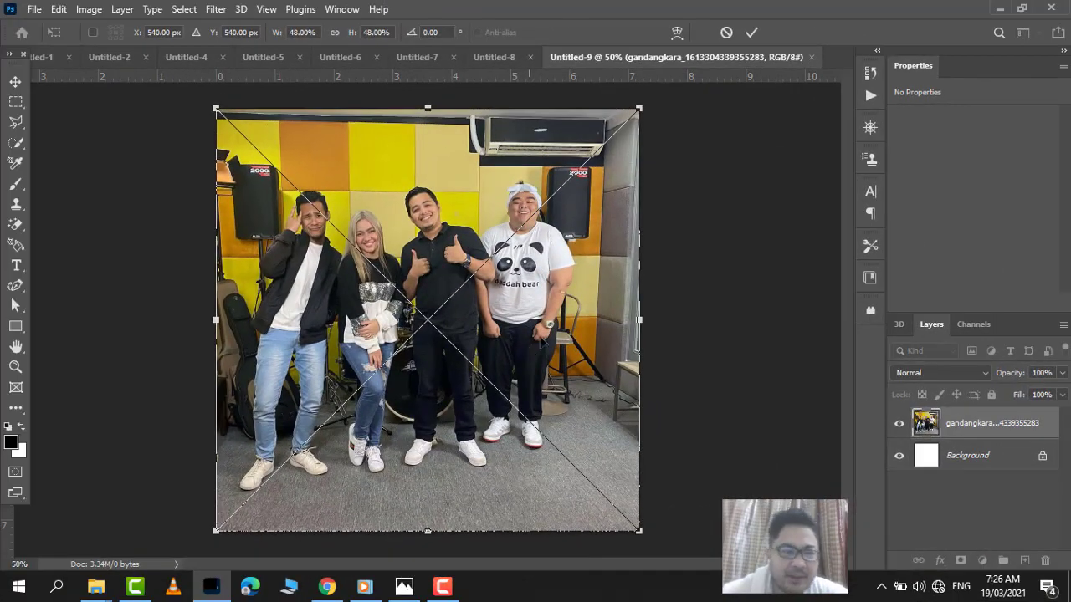
key("Return")
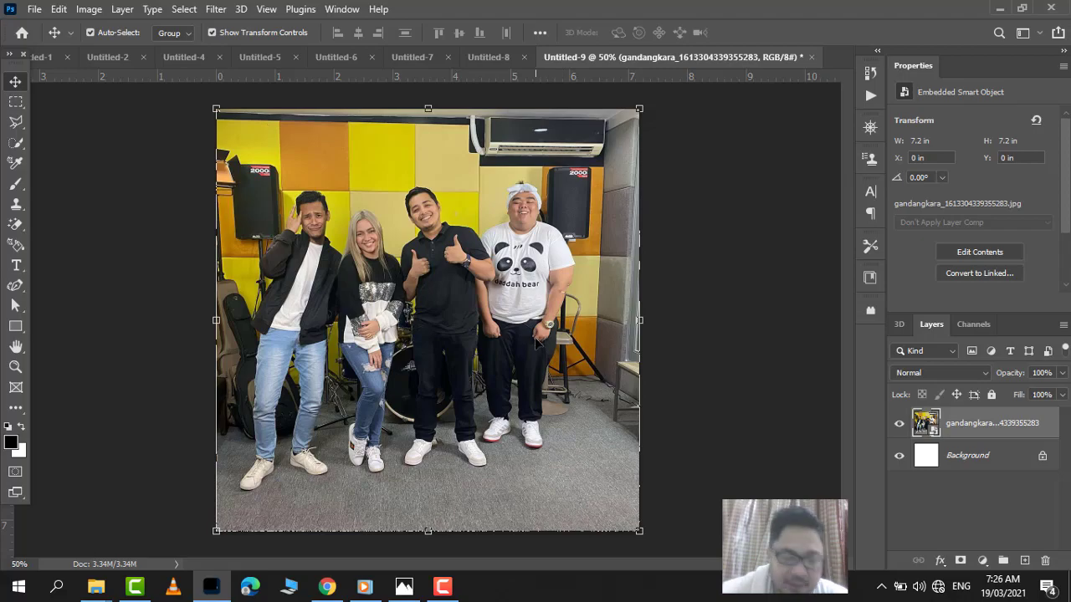
Start a Polygonal Lasso outline just below the photo's lower edge, beneath the front shoe of the man in the black shirt
scroll(536, 343, "up", 10)
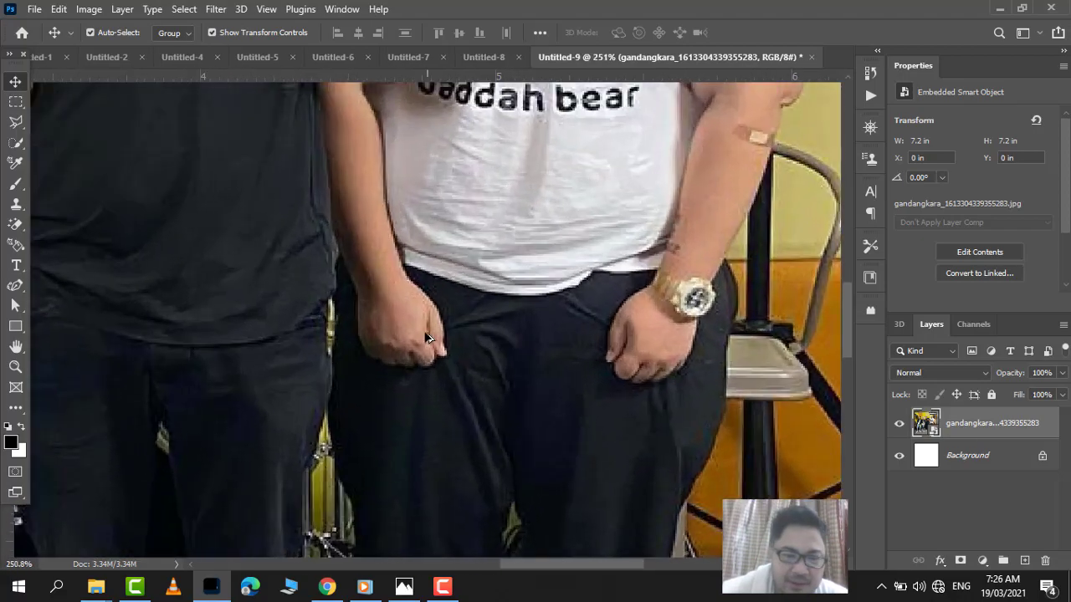
scroll(367, 360, "down", 10)
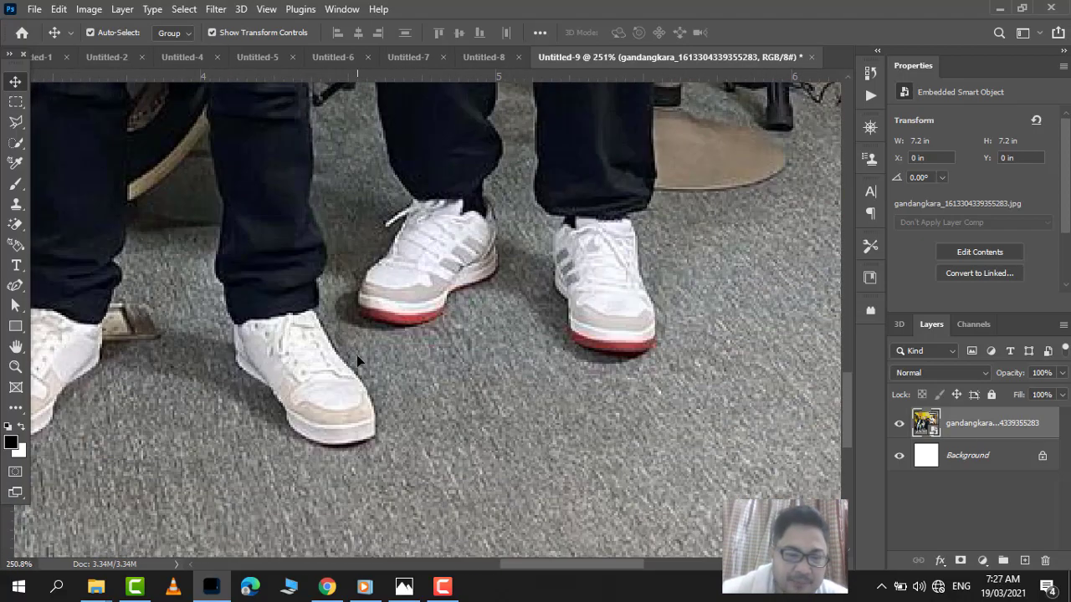
scroll(358, 358, "down", 5)
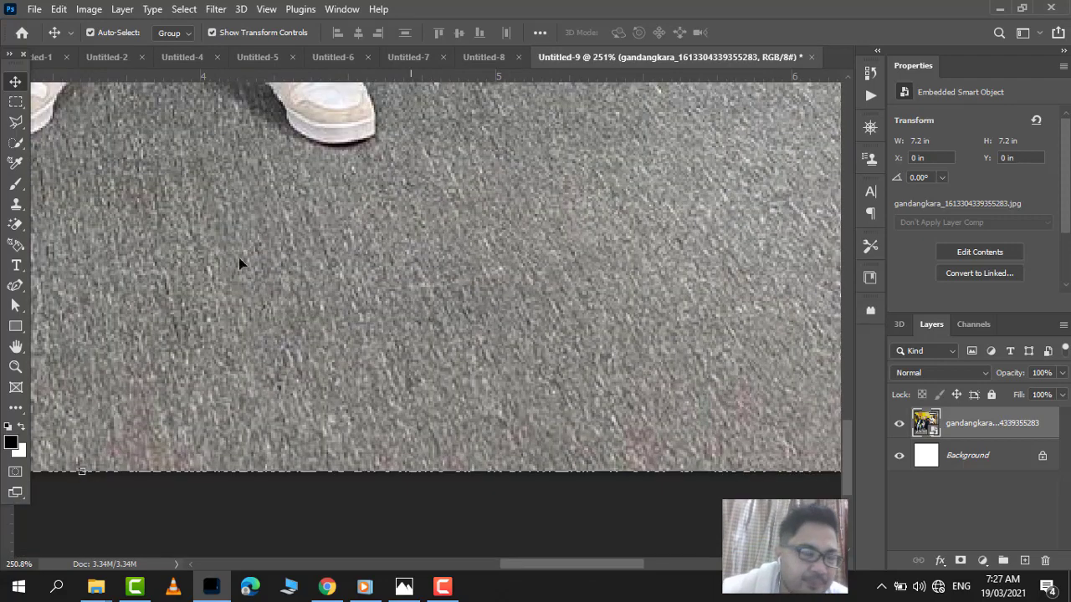
left_click(14, 123)
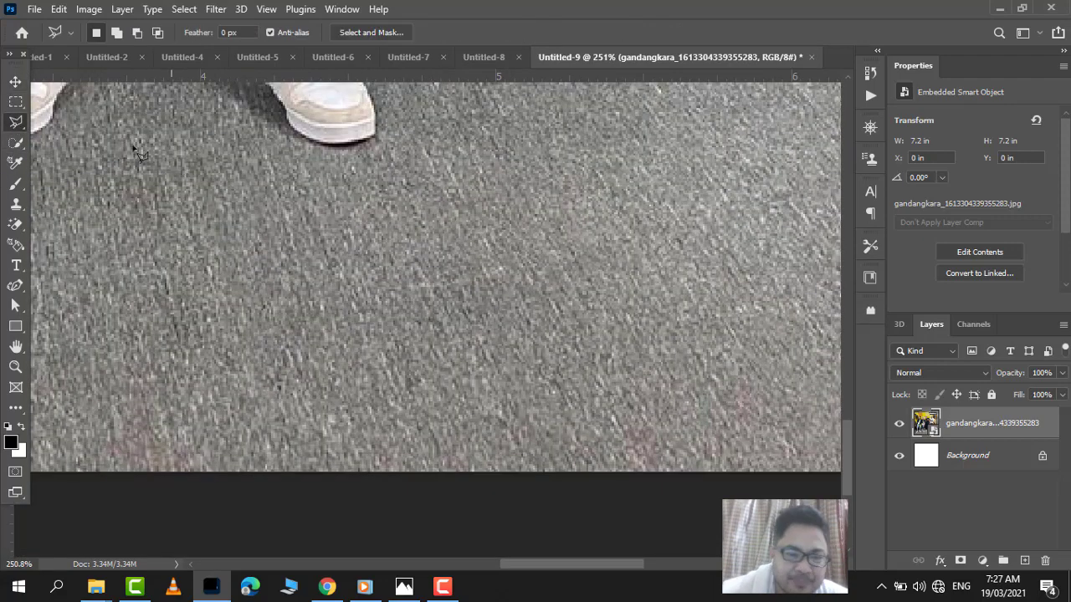
right_click(15, 123)
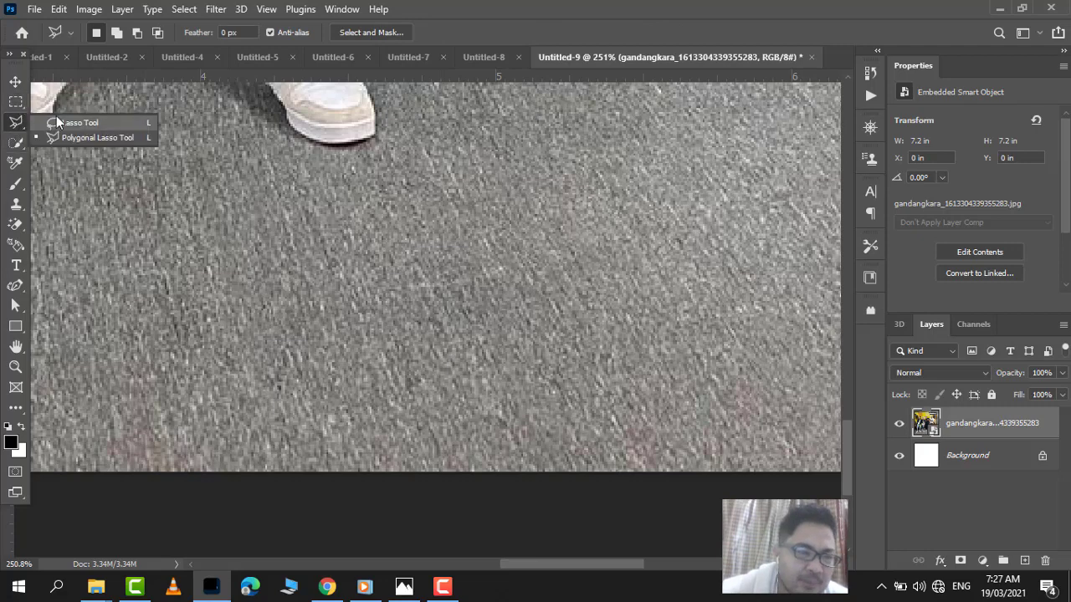
left_click(73, 139)
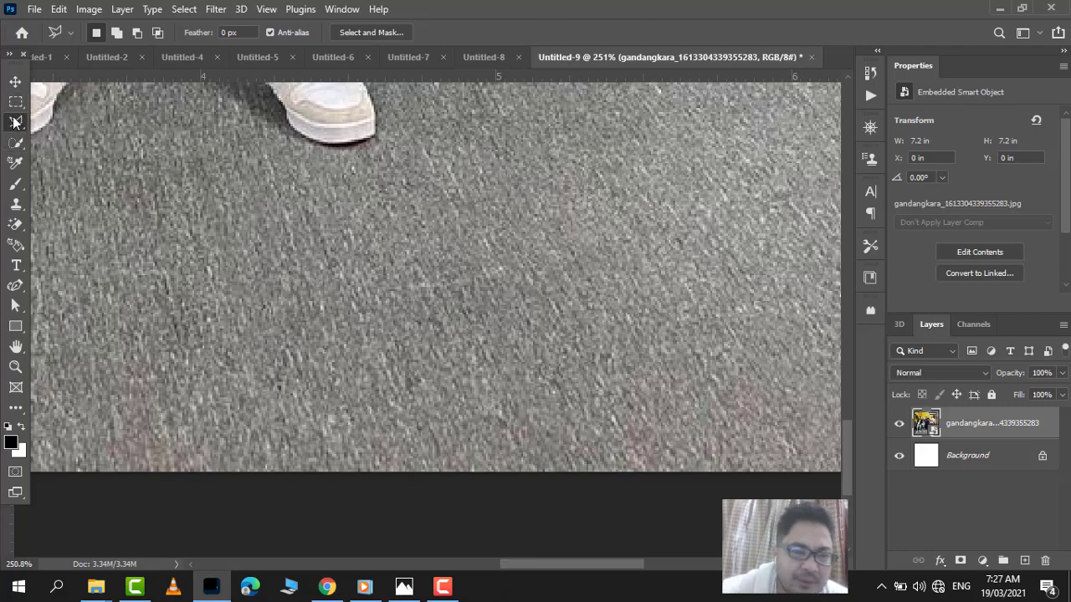
left_click(381, 516)
scroll(377, 189, "up", 4)
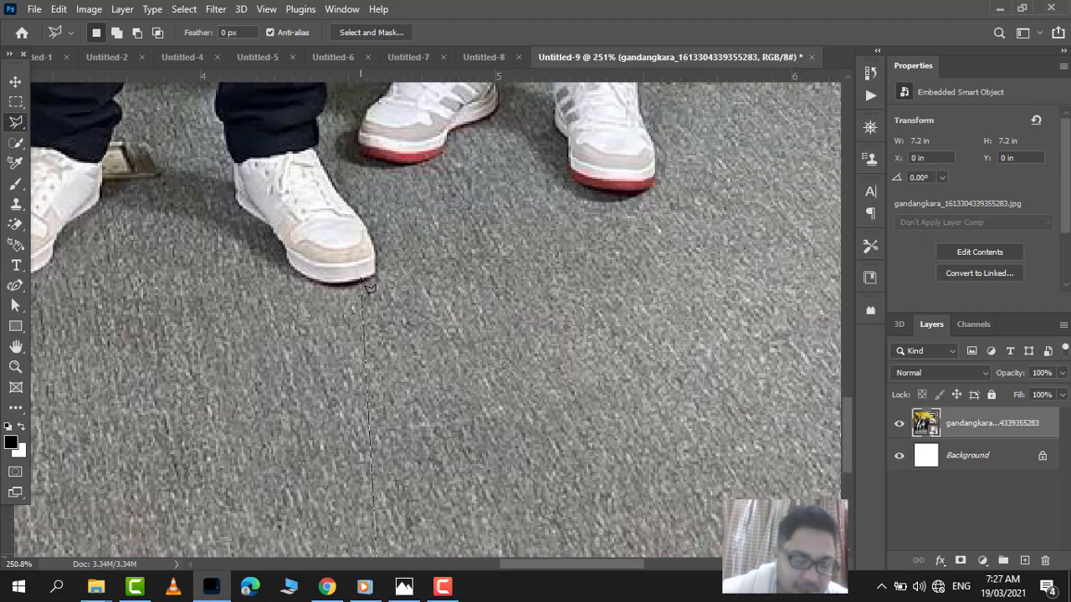
Continue the lasso outline up to the man's white shoe and trace its outer edge from the toe to the ankle
key("ctrl+plus")
key("ctrl+plus")
key("ctrl+plus")
key("ctrl+plus")
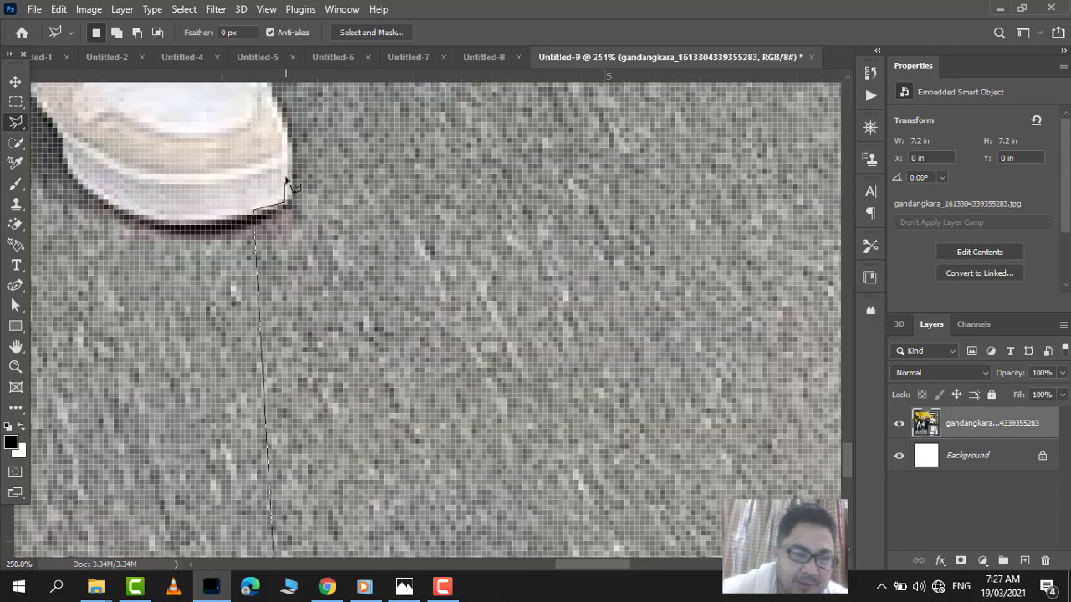
scroll(291, 177, "up", 3)
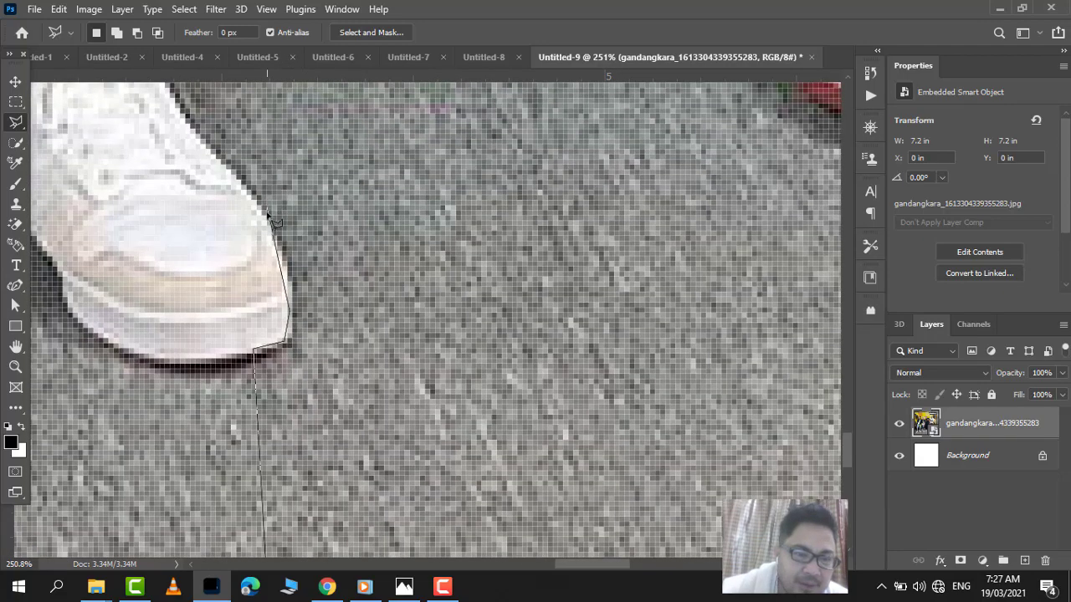
left_click(276, 241)
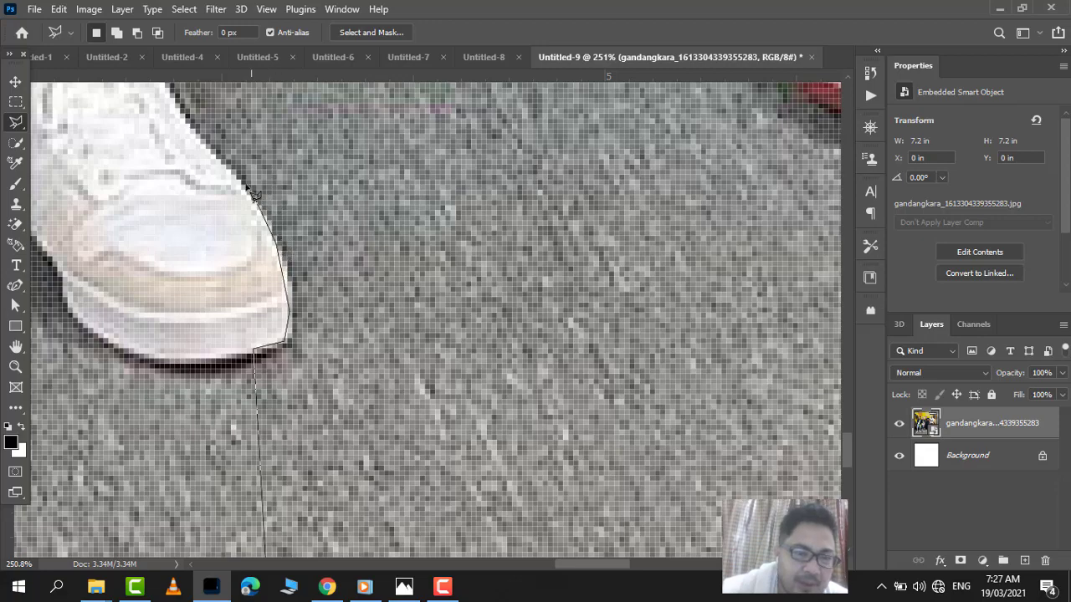
scroll(201, 310, "up", 4)
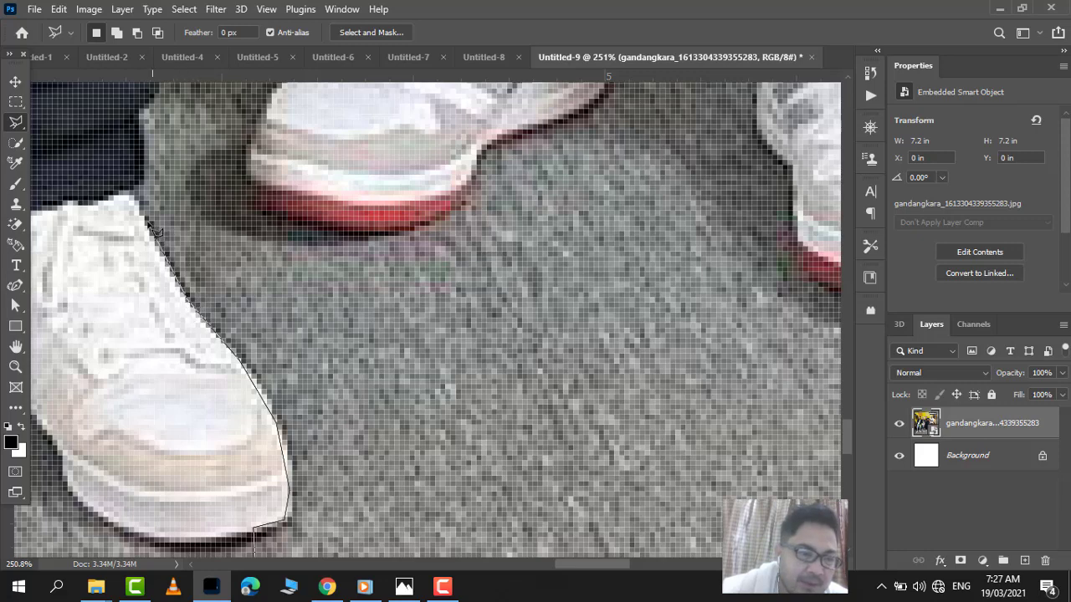
Trace the outer edge of the man's dark trouser leg from the ankle up to the knee
left_click(130, 183)
scroll(144, 163, "up", 3)
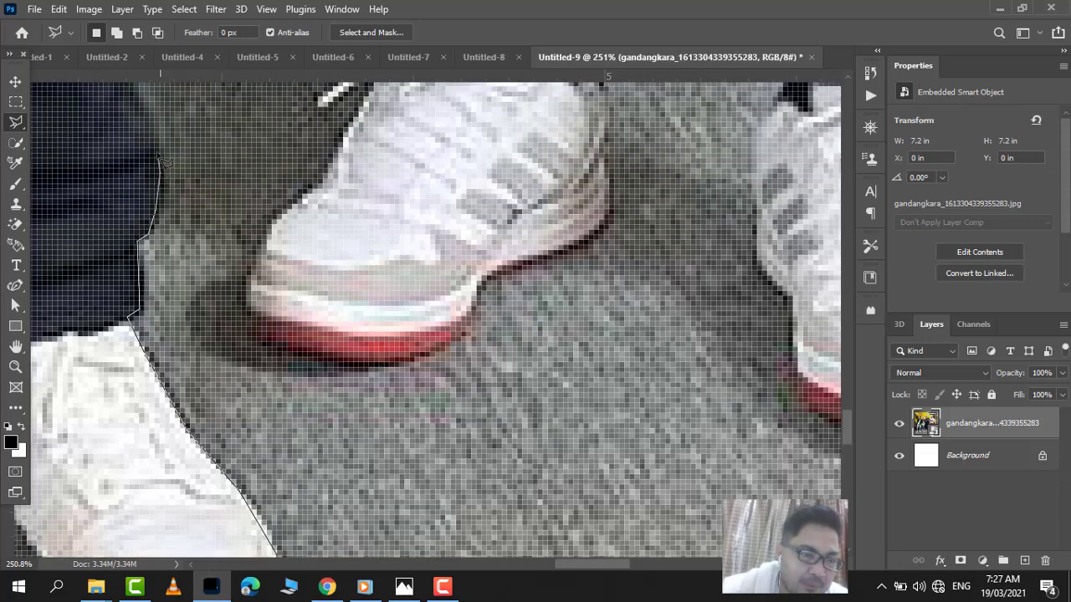
scroll(155, 209, "up", 4)
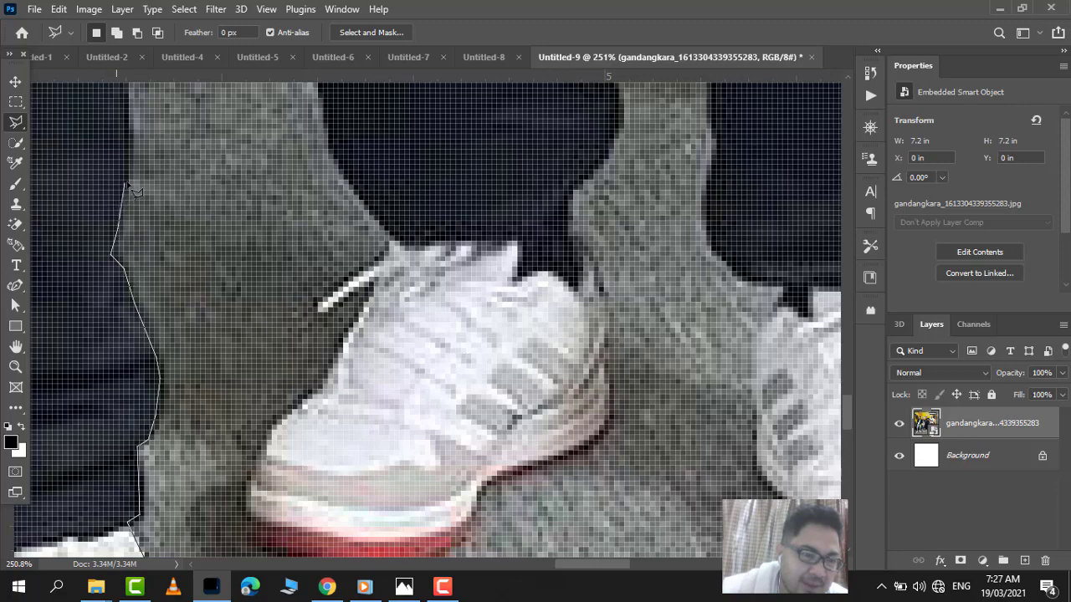
scroll(124, 163, "up", 4)
left_click(126, 388)
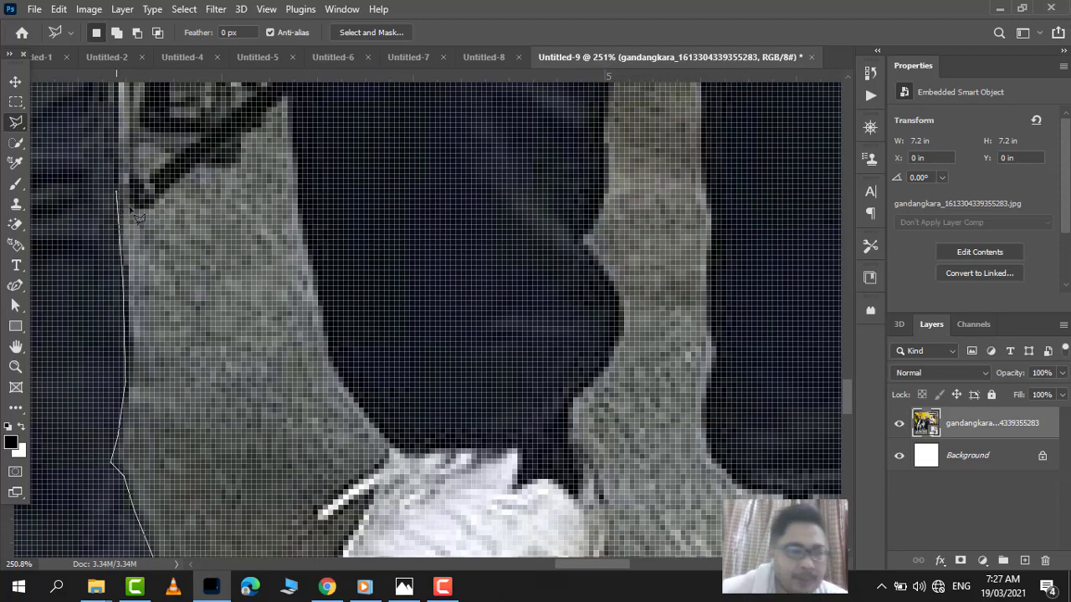
scroll(121, 201, "up", 4)
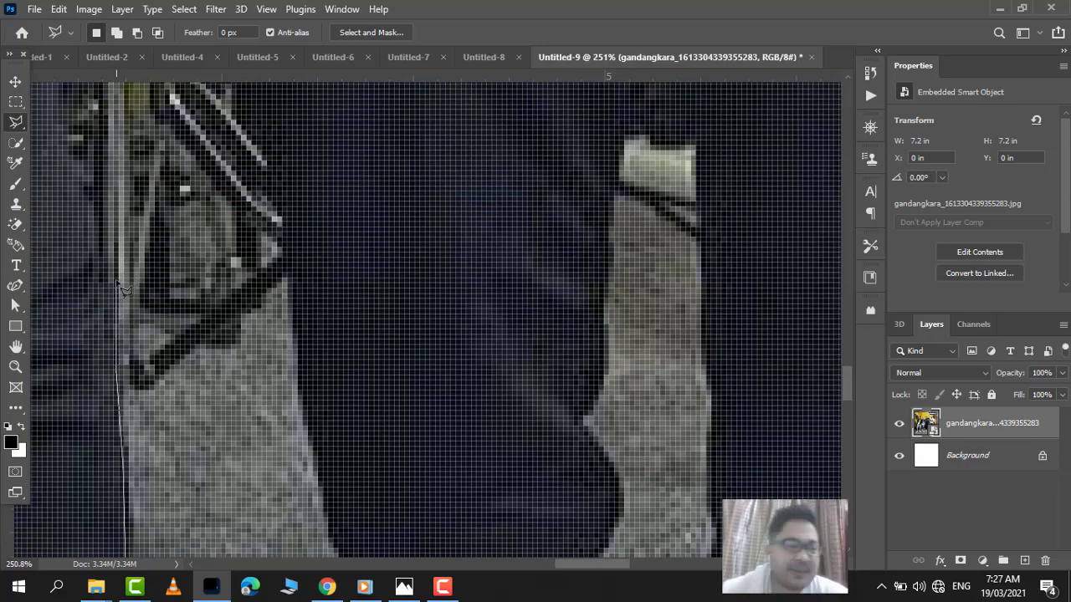
scroll(121, 291, "up", 3)
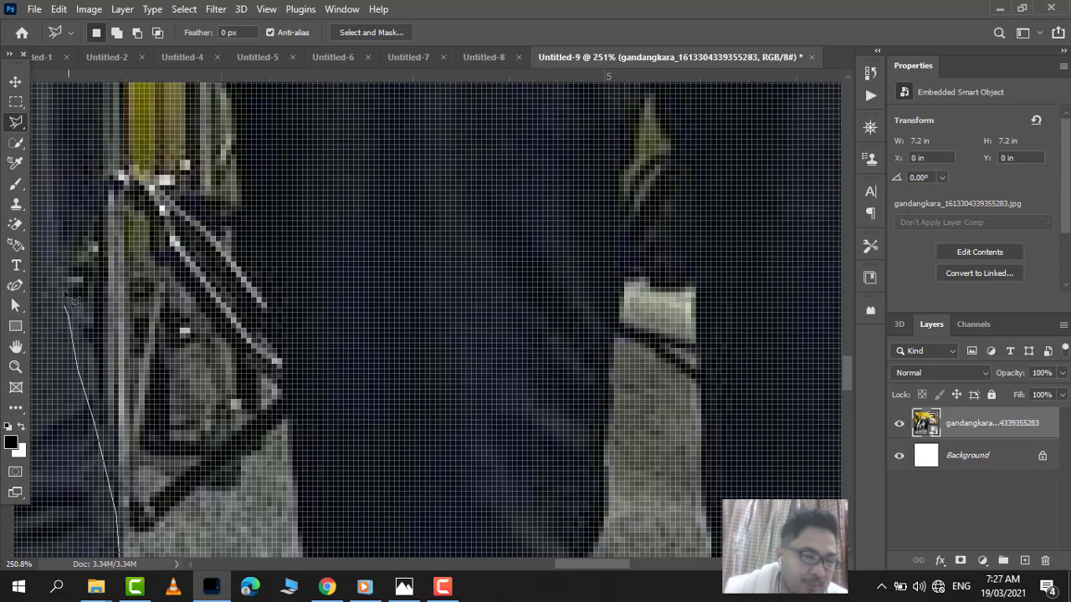
Extend the lasso outline from the knee up the outer thigh beside the yellow gap, removing the misplaced point
left_click(56, 263)
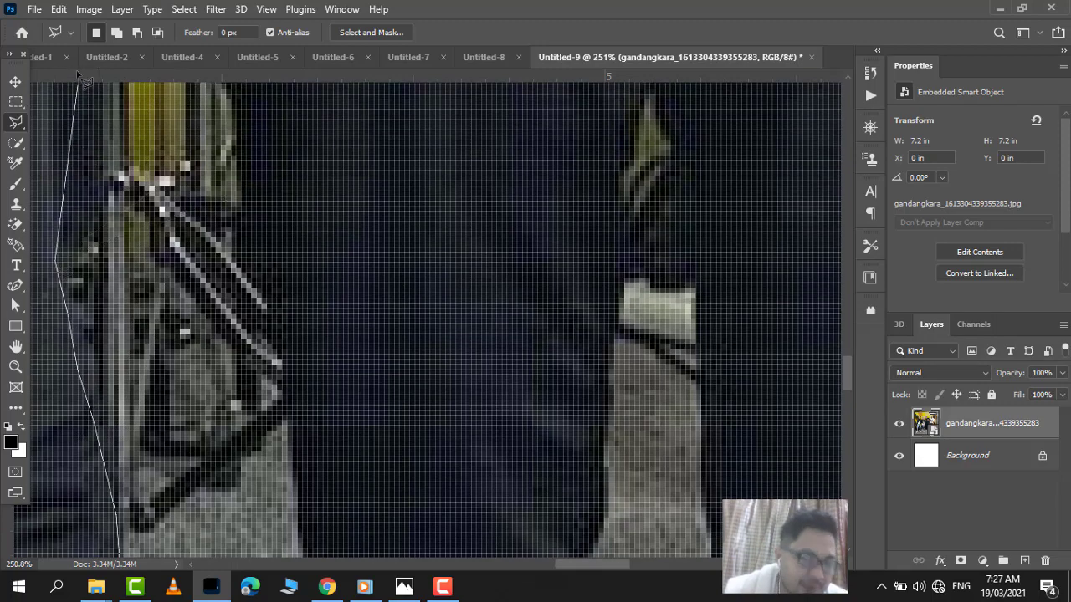
scroll(86, 242, "up", 1)
mouse_move(94, 251)
left_mouse_down()
mouse_move(355, 330)
mouse_move(373, 317)
left_mouse_up()
key("BackSpace")
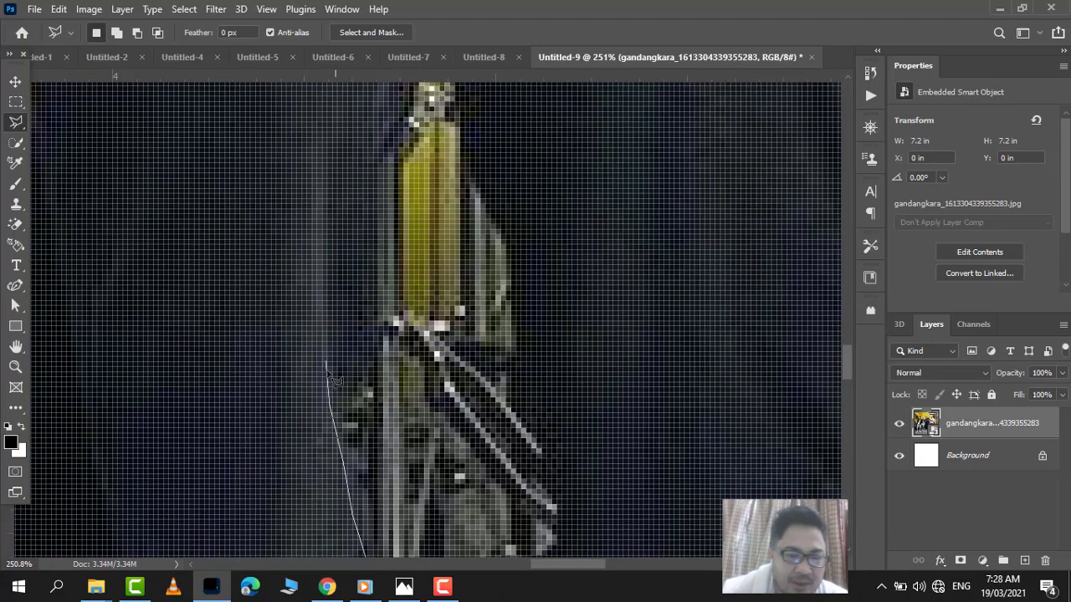
left_click(356, 222)
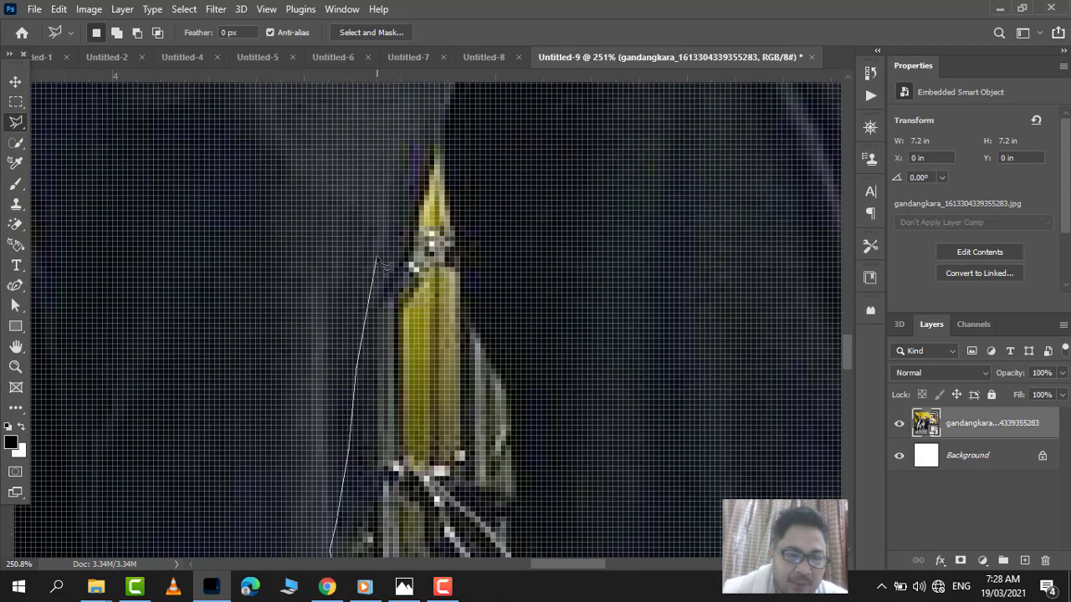
left_click(376, 253)
left_click(401, 201)
scroll(406, 217, "up", 5)
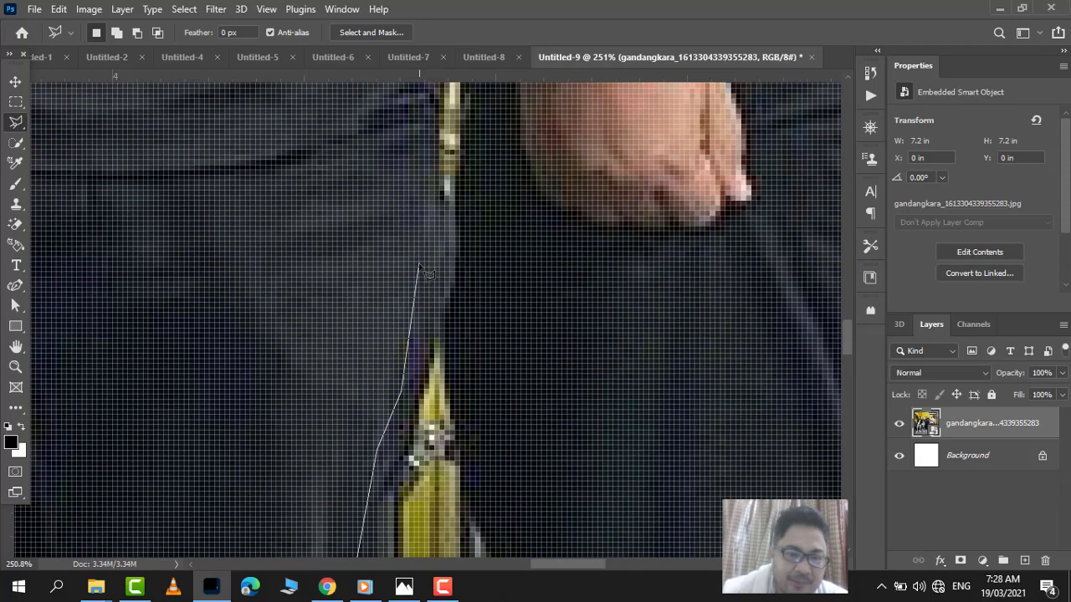
Trace the man's hip and the side of his black shirt upward to just below the elbow
left_click(434, 189)
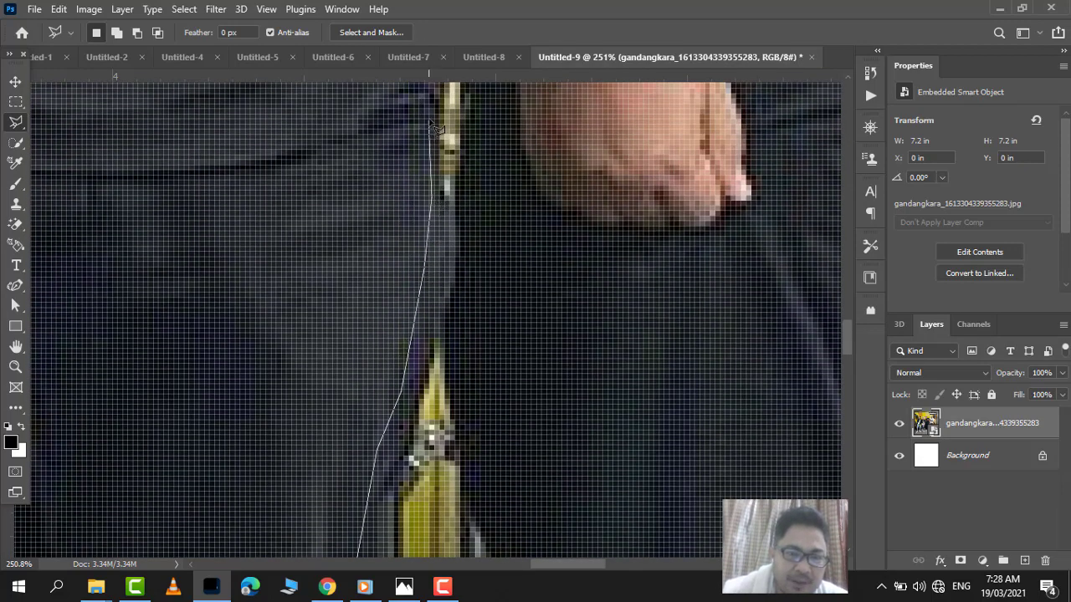
scroll(441, 285, "down", 3)
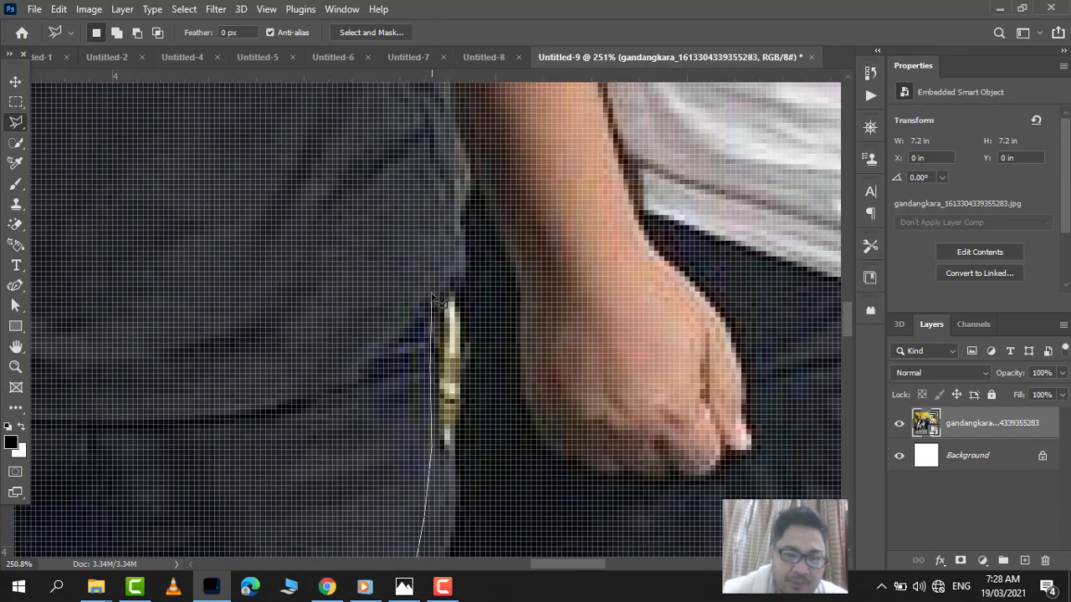
scroll(449, 284, "up", 3)
left_click(452, 276)
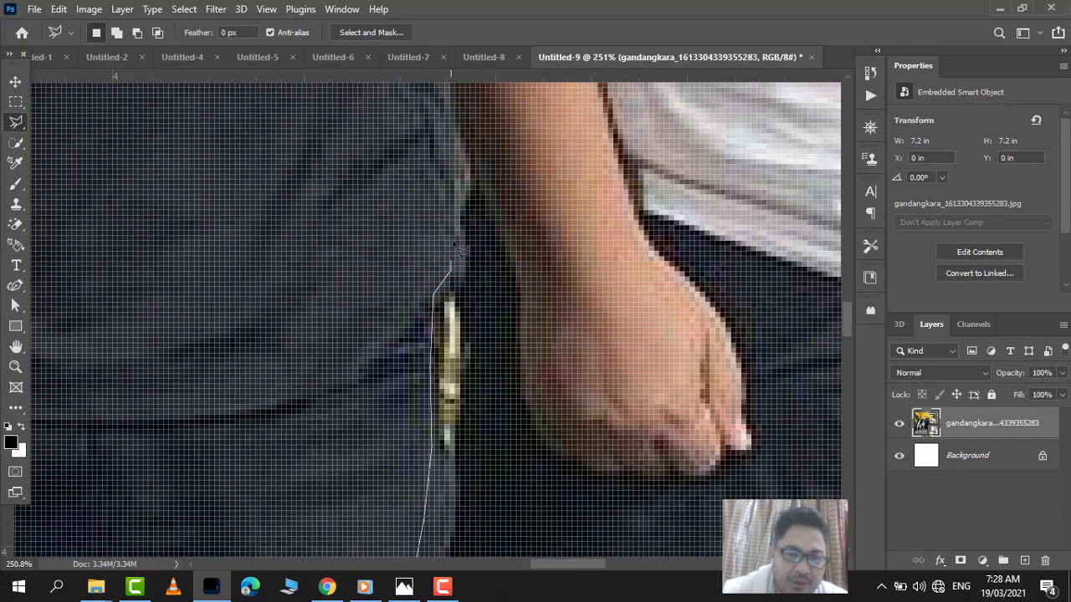
left_click(460, 180)
scroll(448, 276, "down", 3)
scroll(449, 274, "up", 3)
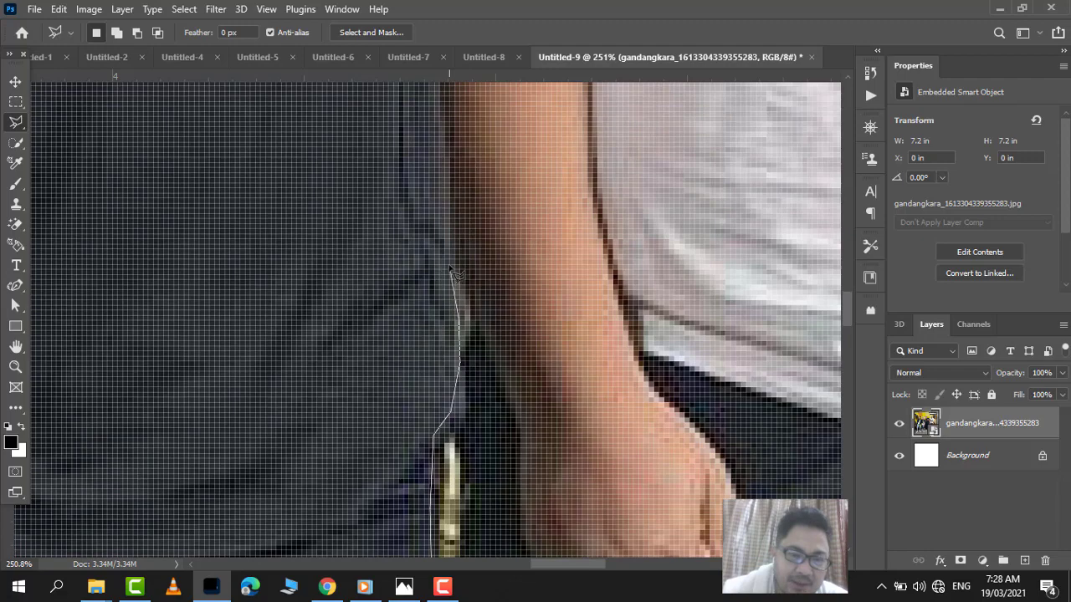
scroll(467, 117, "down", 3)
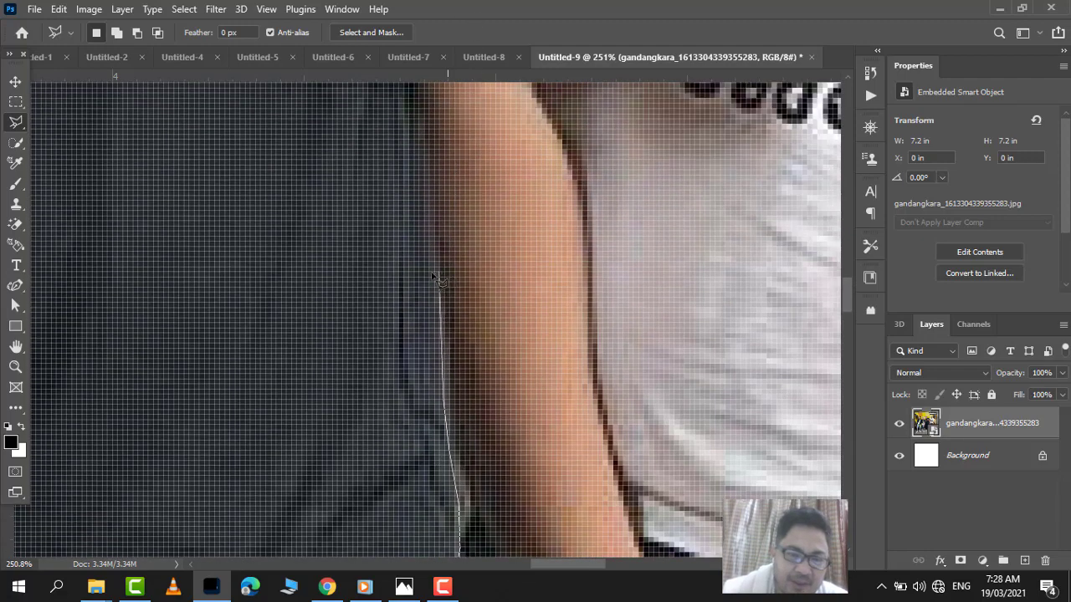
scroll(436, 84, "up", 3)
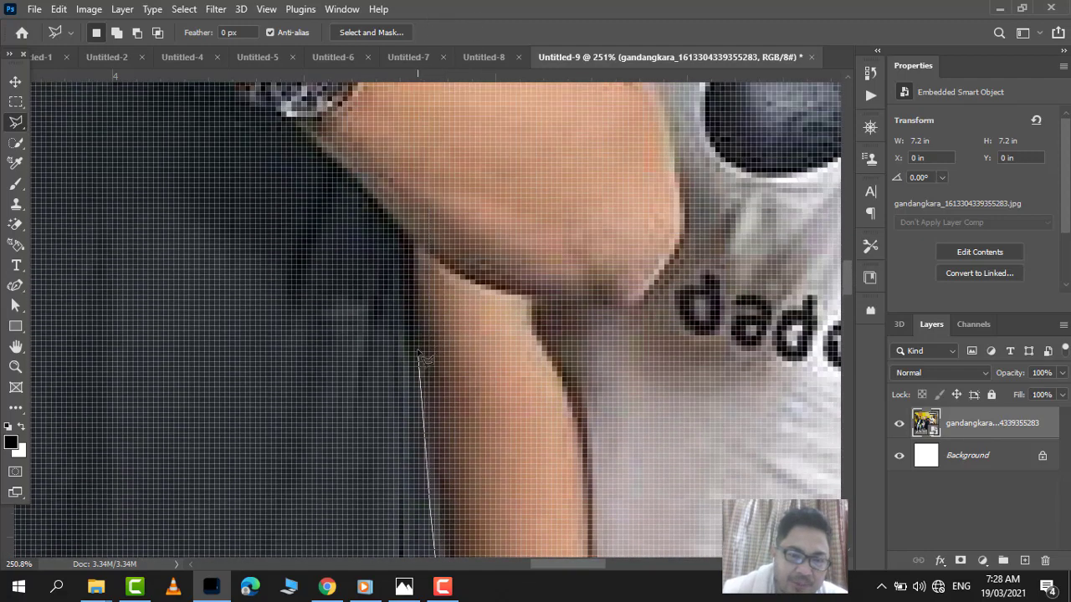
Trace the lasso outline along the underside of the man's forearm, around his elbow, and up toward the black sleeve
left_click(412, 236)
left_click(453, 270)
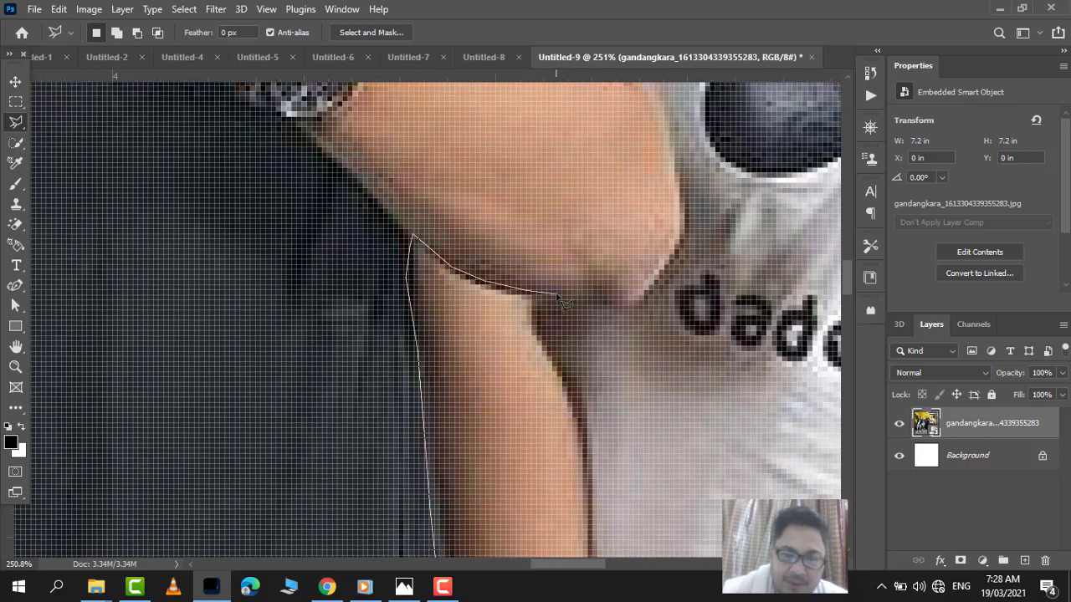
left_click(631, 301)
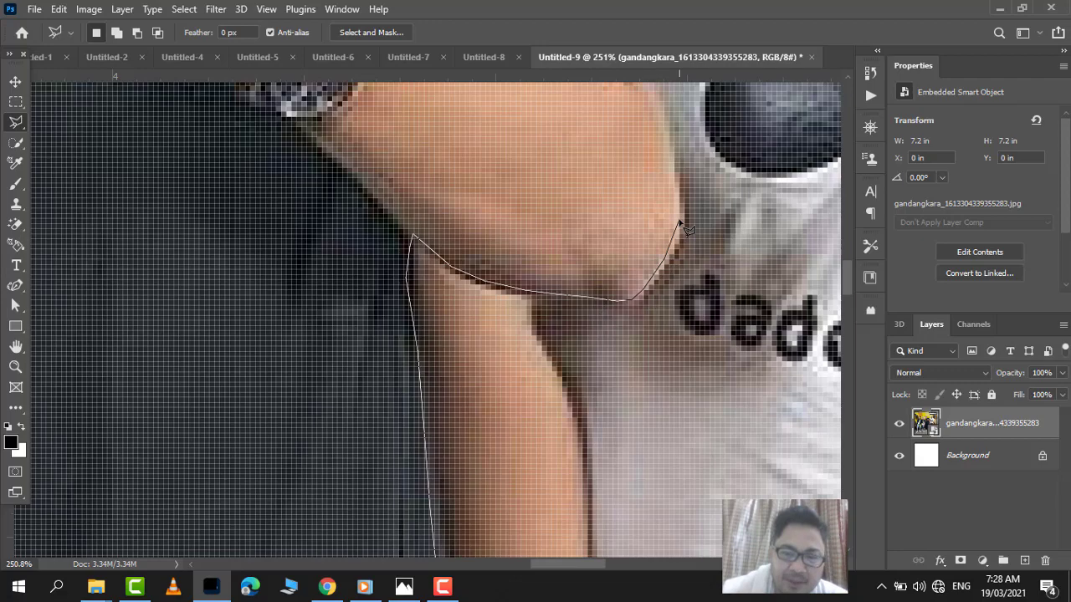
scroll(686, 230, "up", 3)
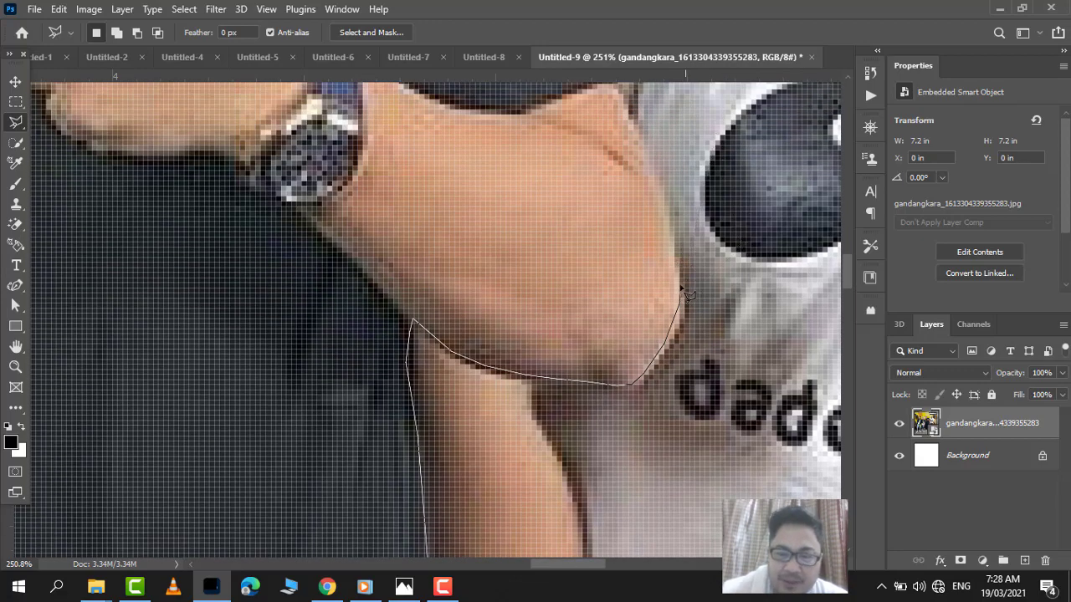
left_click(679, 288)
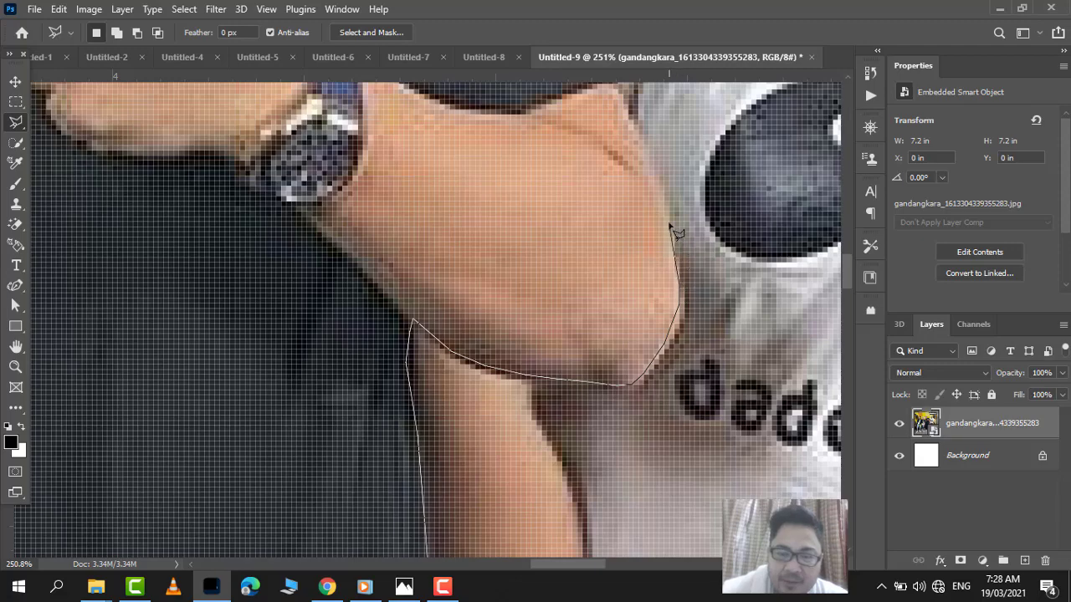
left_click(655, 176)
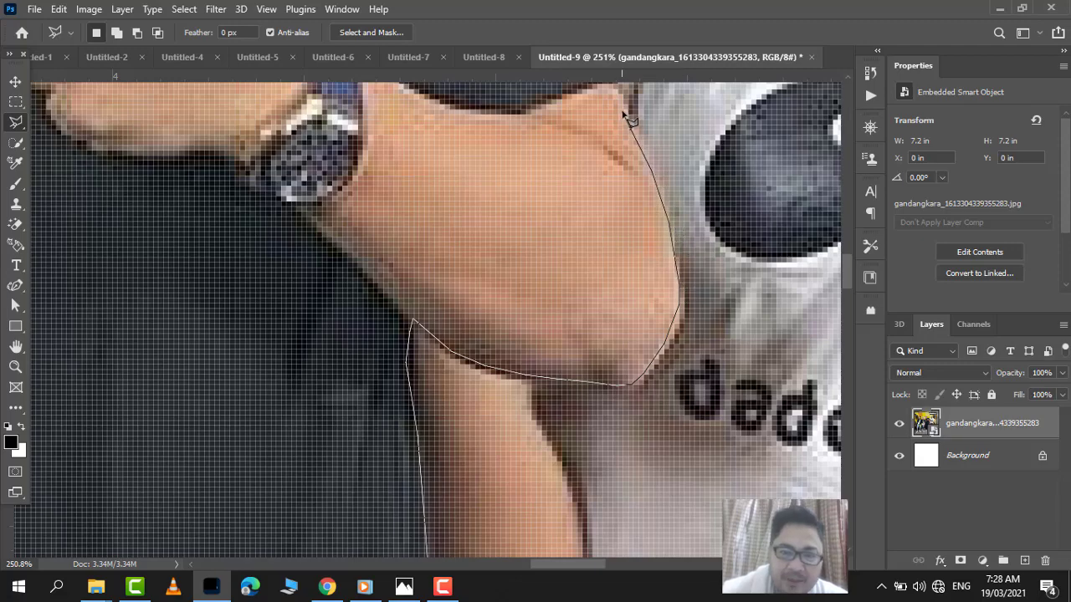
Trace the outer edge of the man's black sleeve from the elbow up toward the shoulder
scroll(627, 117, "up", 3)
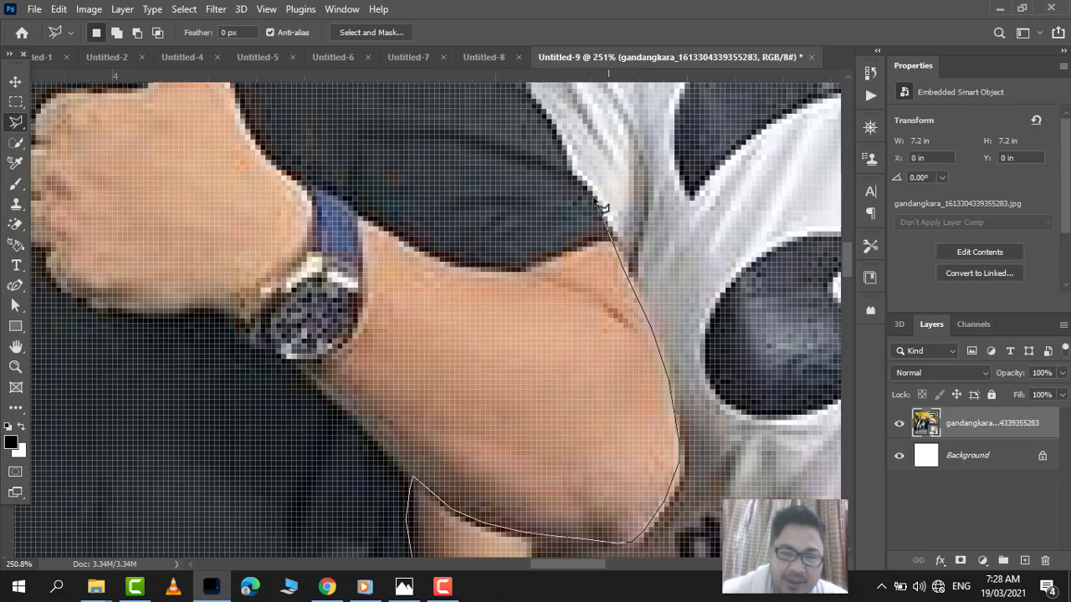
left_click(559, 144)
scroll(569, 159, "up", 3)
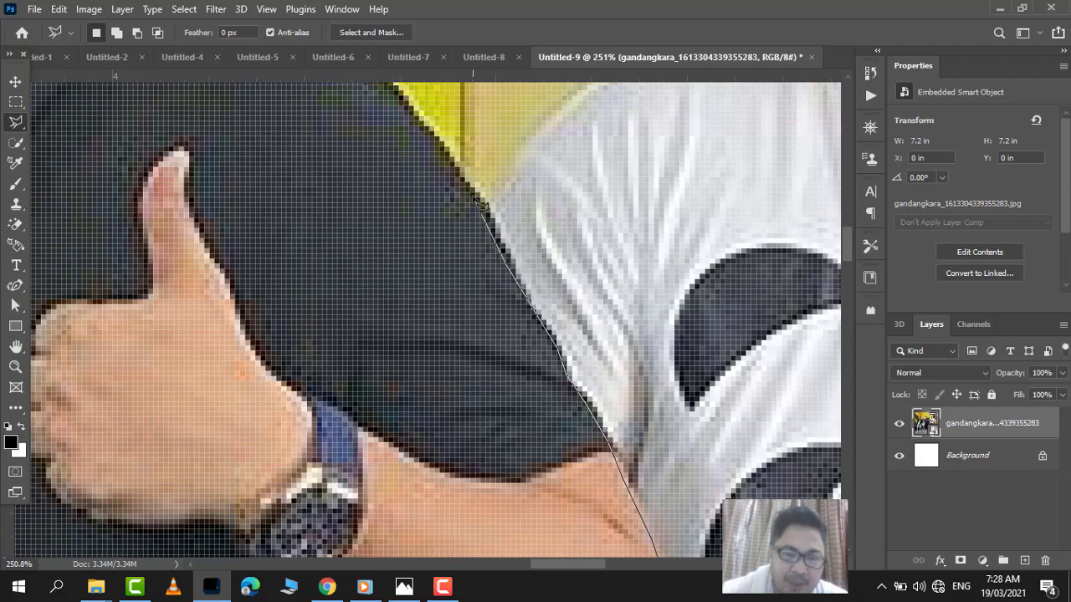
scroll(452, 167, "up", 3)
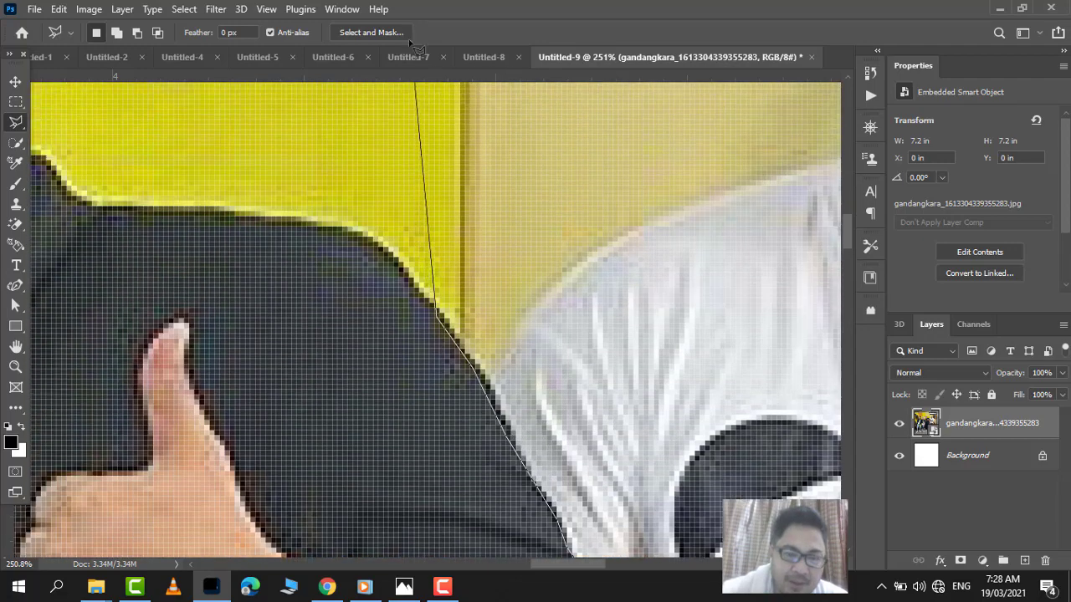
Trace the top of the man's shoulder against the yellow wall up to his shirt collar
left_click(420, 346)
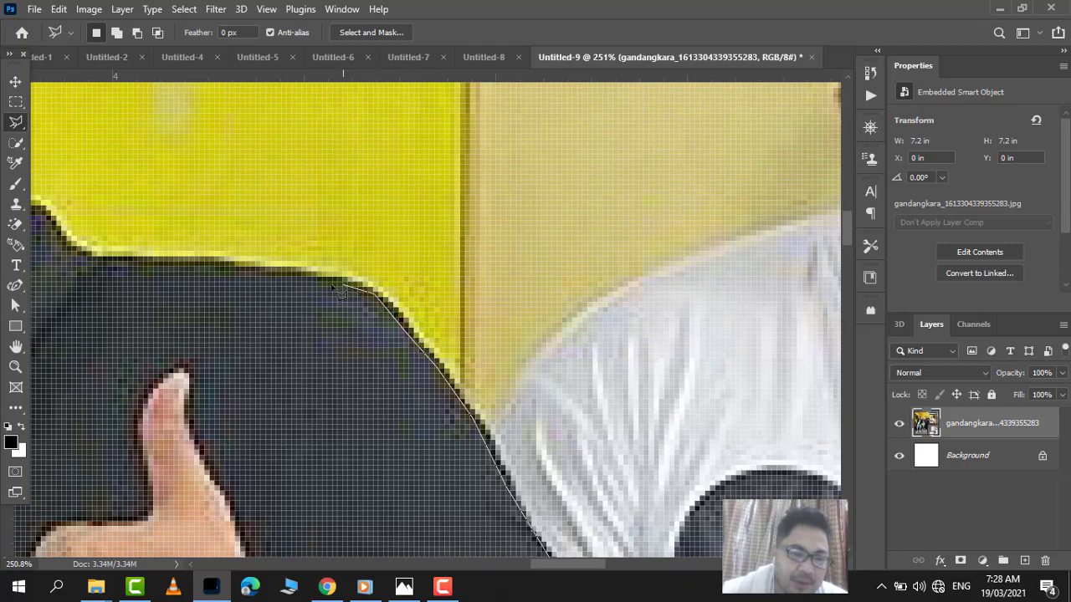
left_click(264, 273)
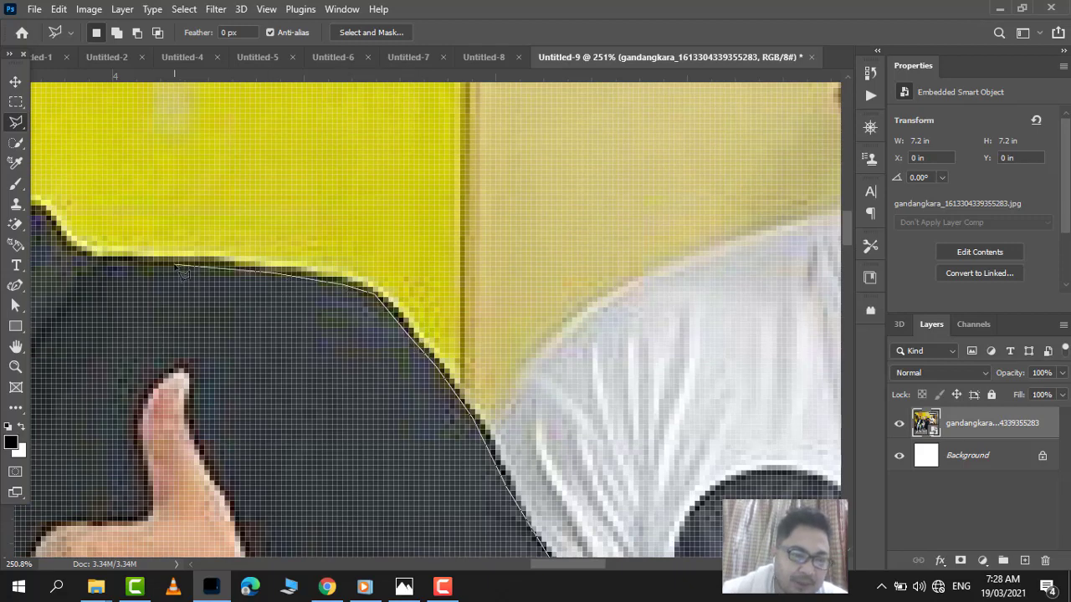
left_click(94, 257)
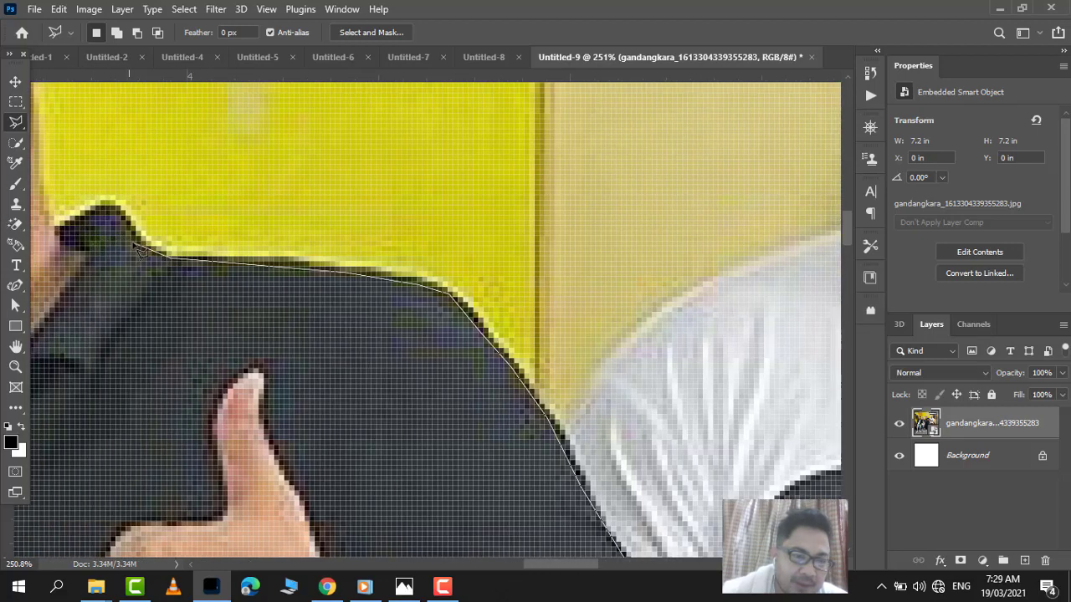
left_click(142, 240)
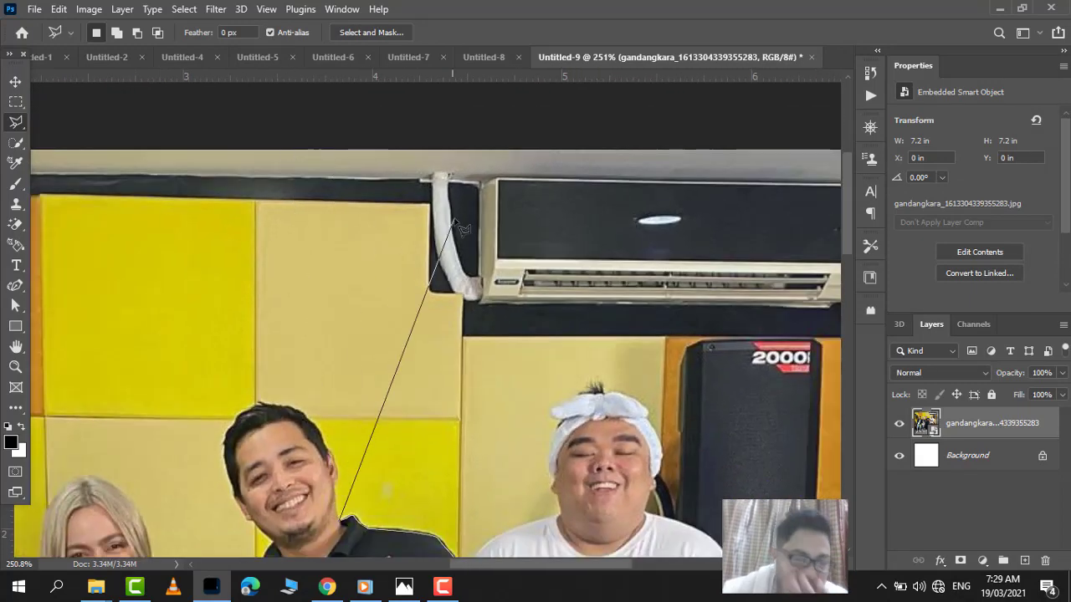
Run the outline outside the photo around the man in the white shirt and close it below the shoe as a selection
left_click(409, 126)
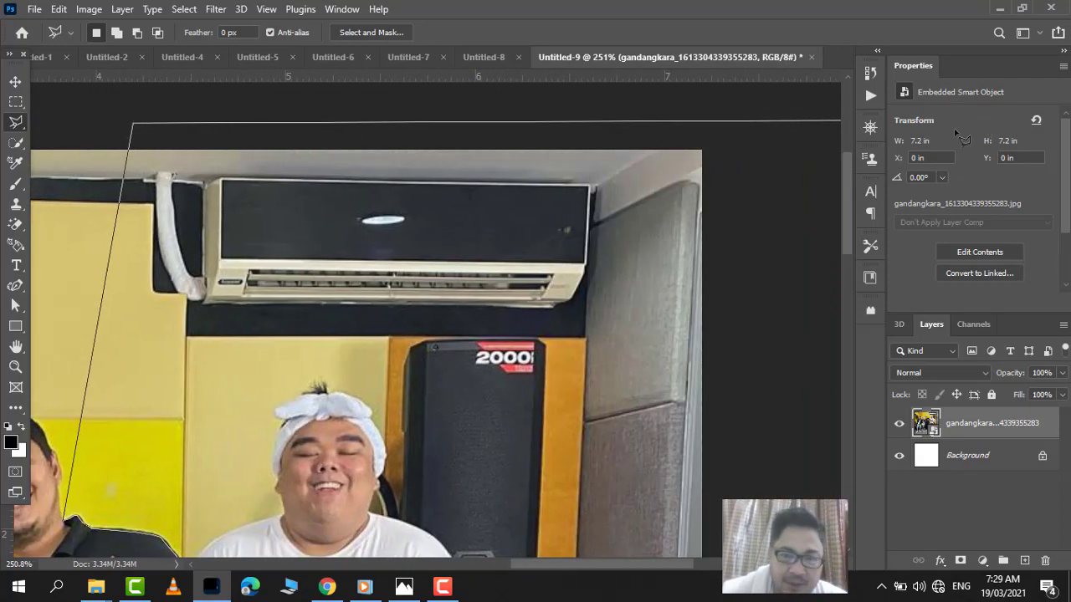
left_click(778, 128)
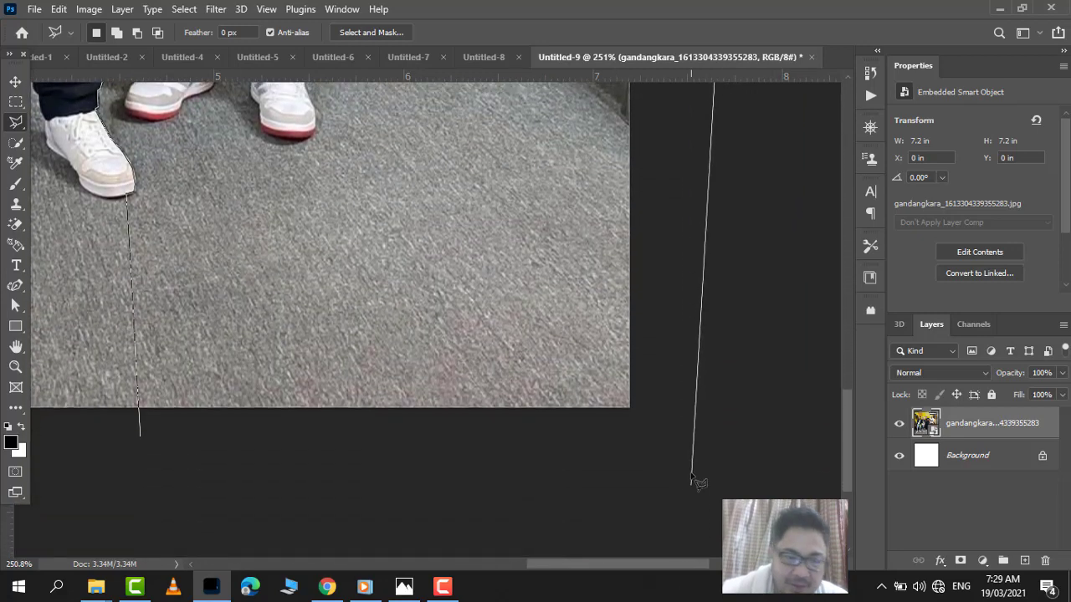
left_click(691, 472)
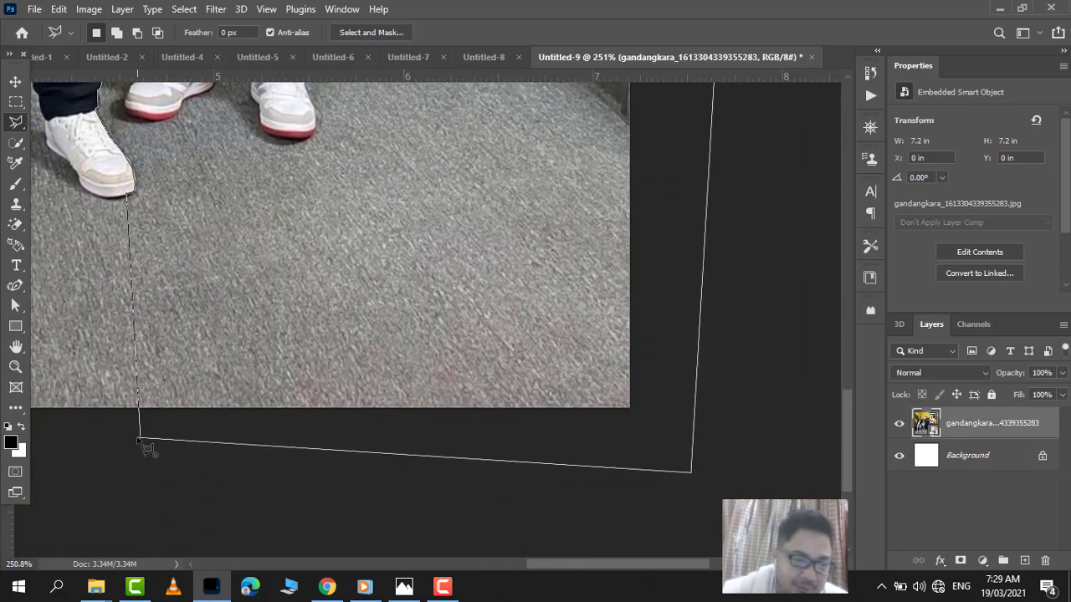
key("Escape")
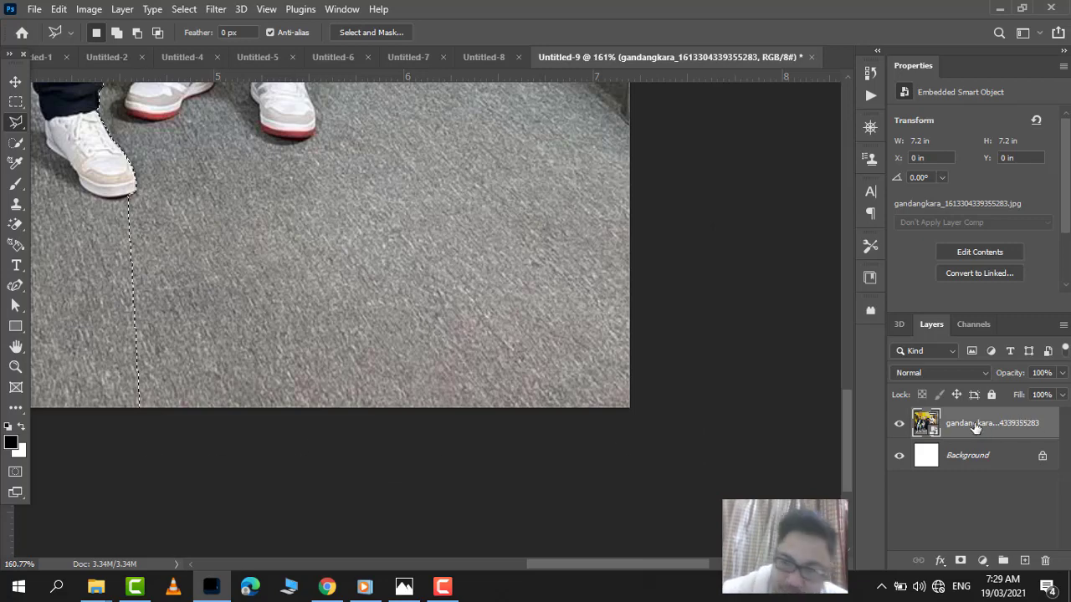
Rasterize the photo layer and delete the selected area containing the man in the white shirt
right_click(975, 427)
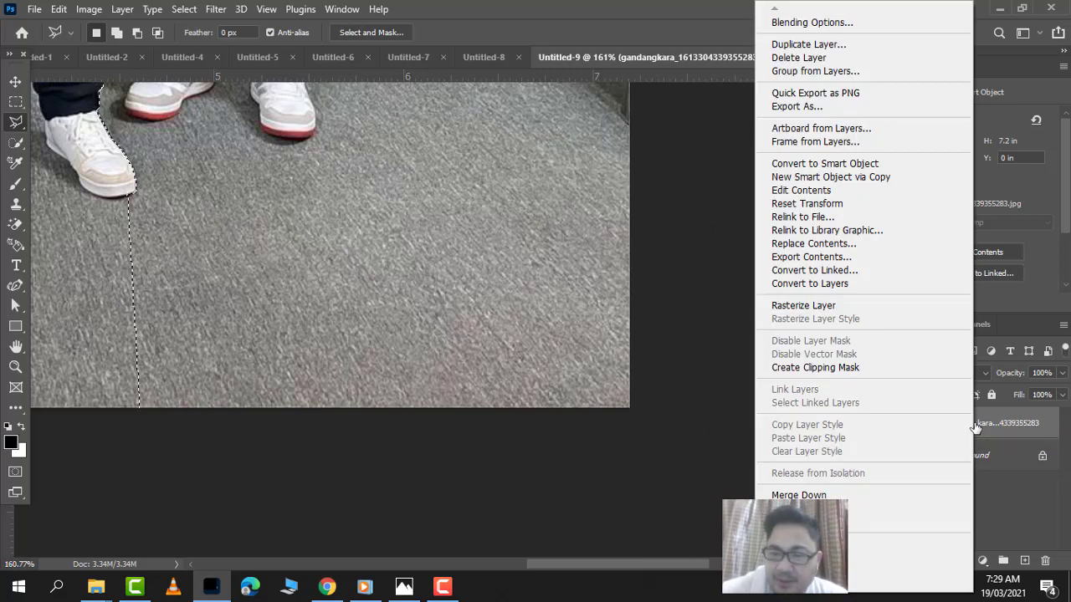
left_click(826, 309)
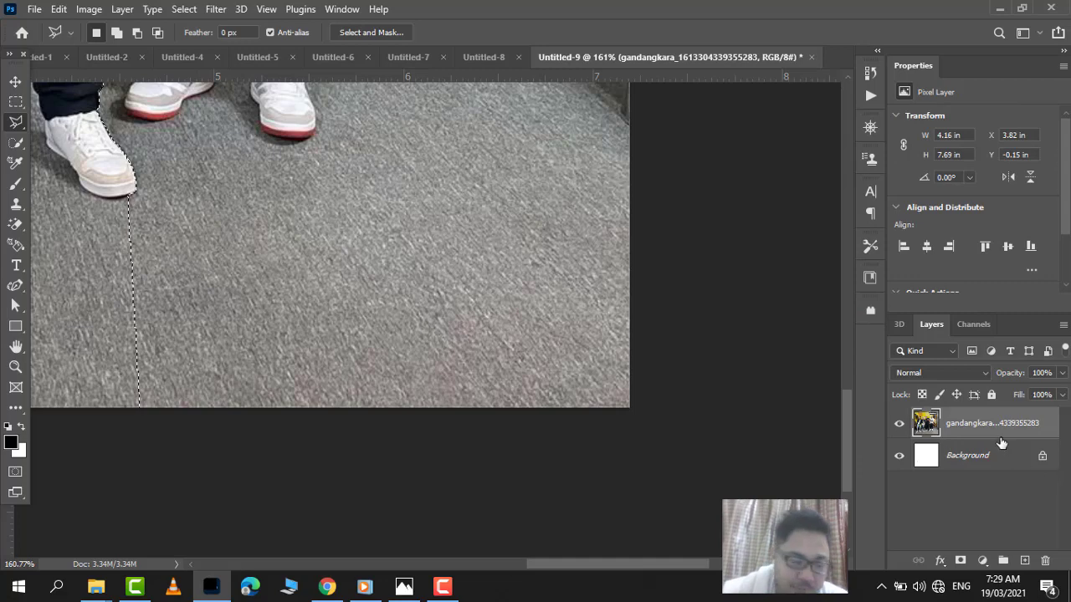
key("Delete")
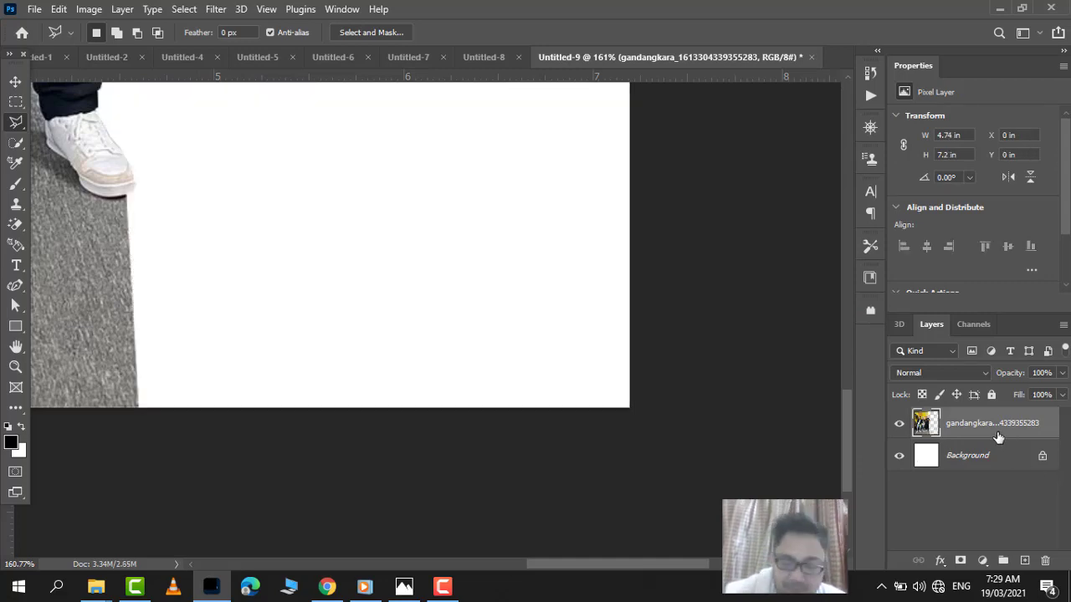
Start a new lasso outline below the photo and run it up to the toe of the woman's white shoe
key("ctrl+0")
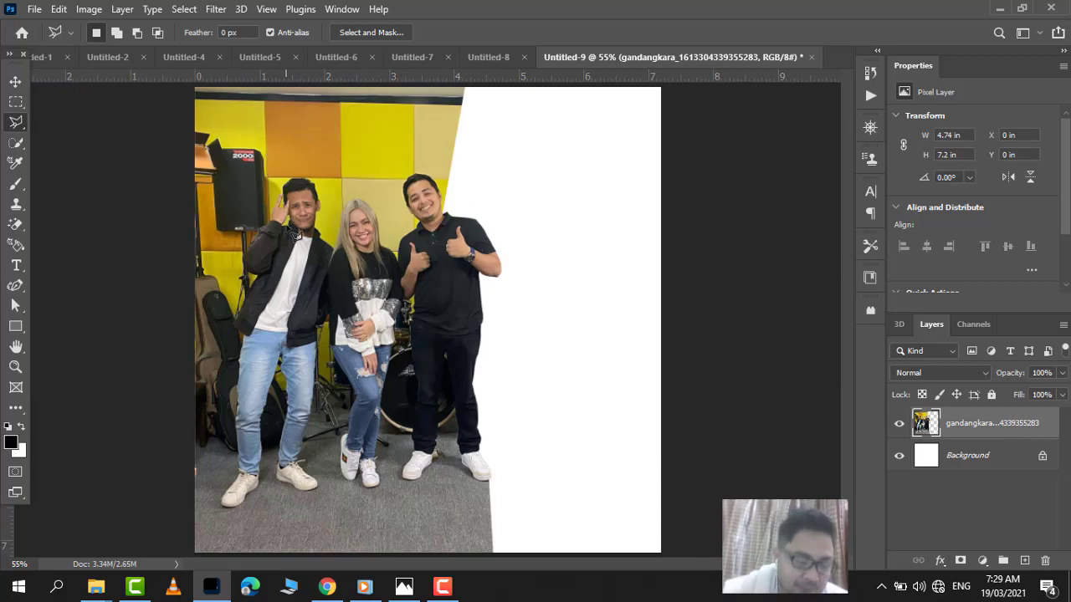
scroll(295, 262, "up", 3)
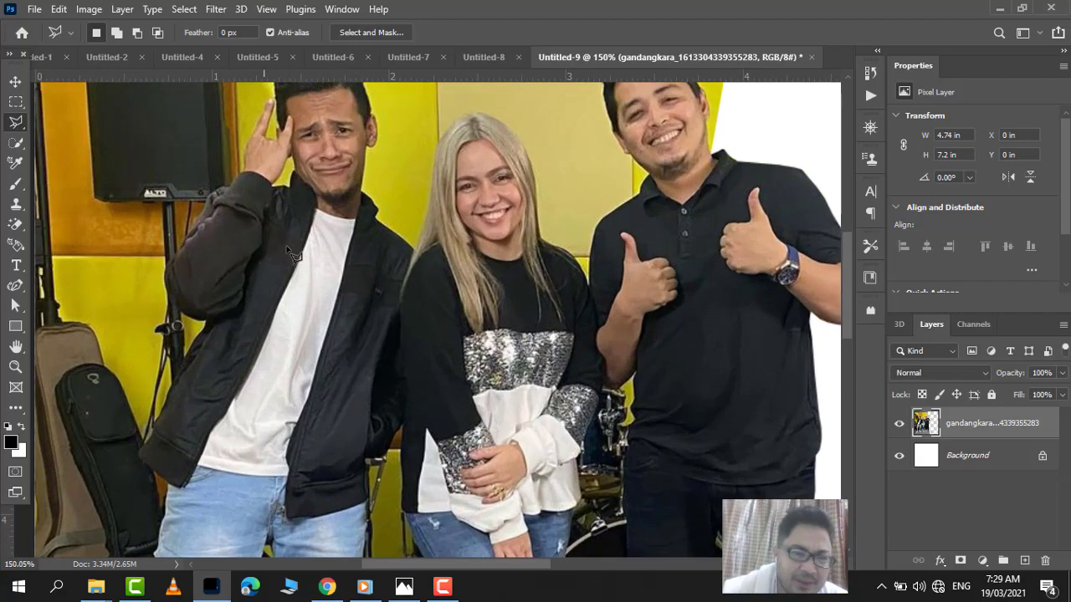
scroll(293, 247, "down", 10)
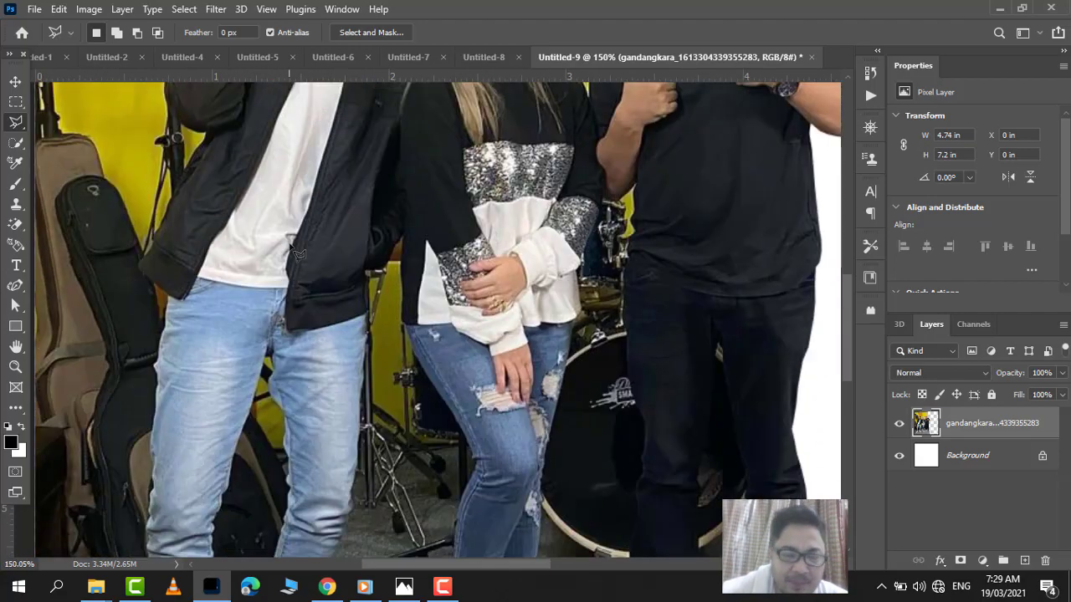
scroll(306, 251, "down", 5)
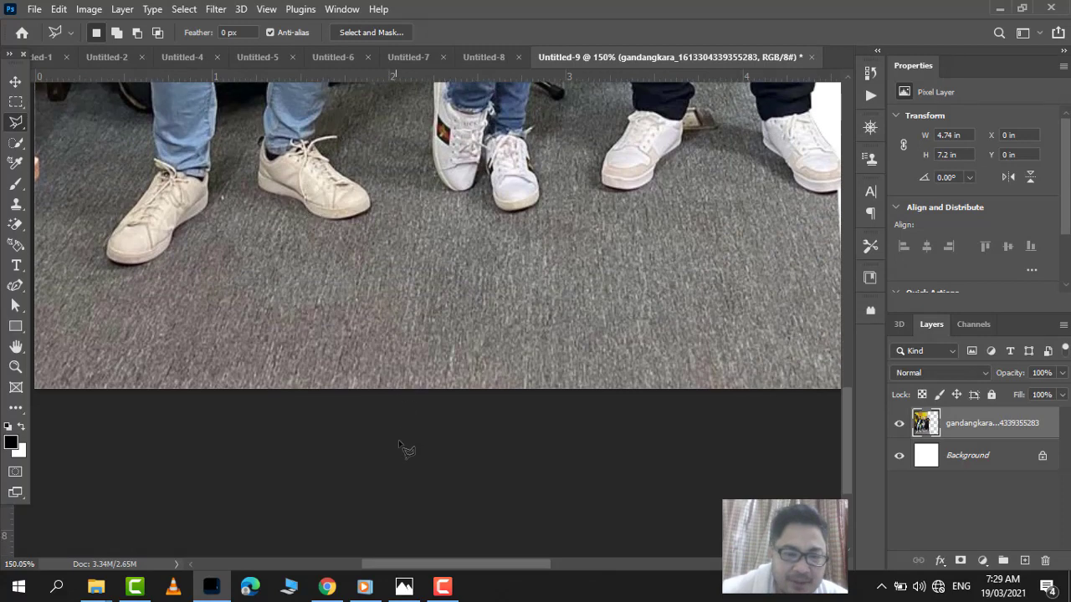
left_click(416, 456)
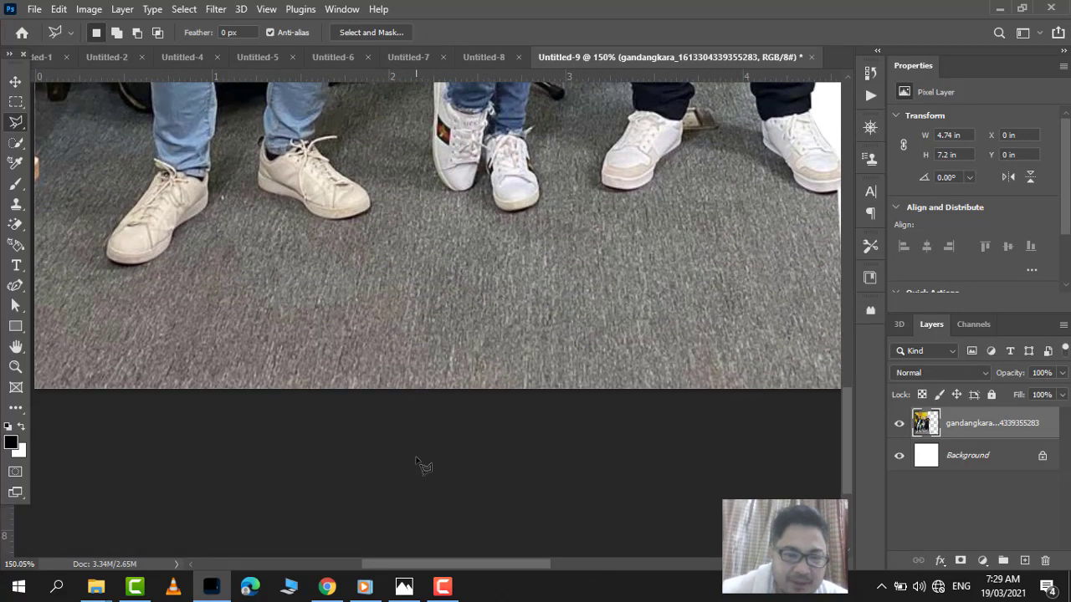
left_click(446, 178)
key("ctrl+plus")
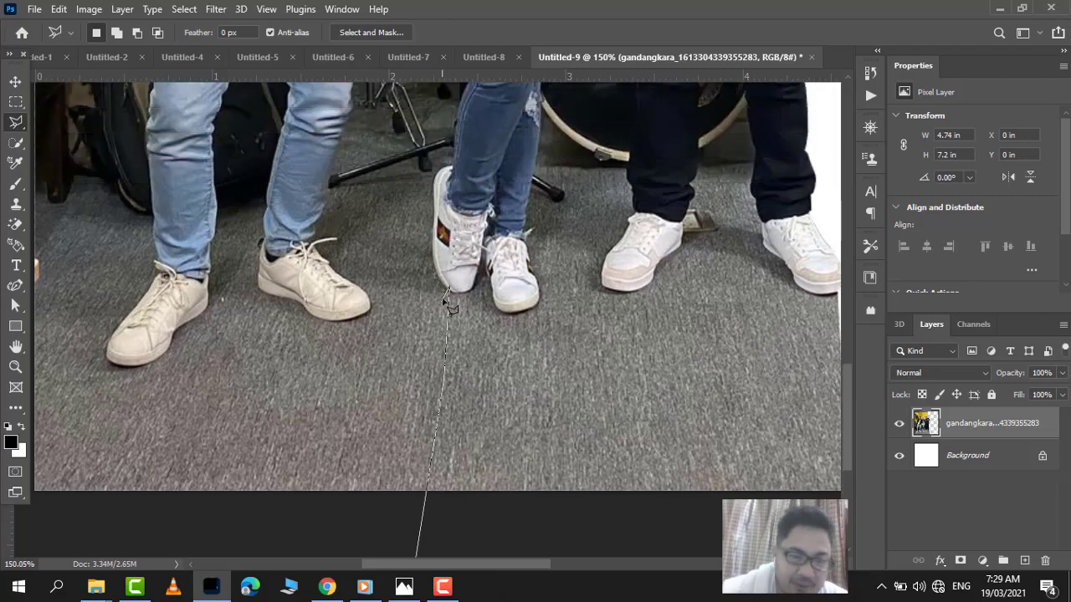
key("ctrl+plus")
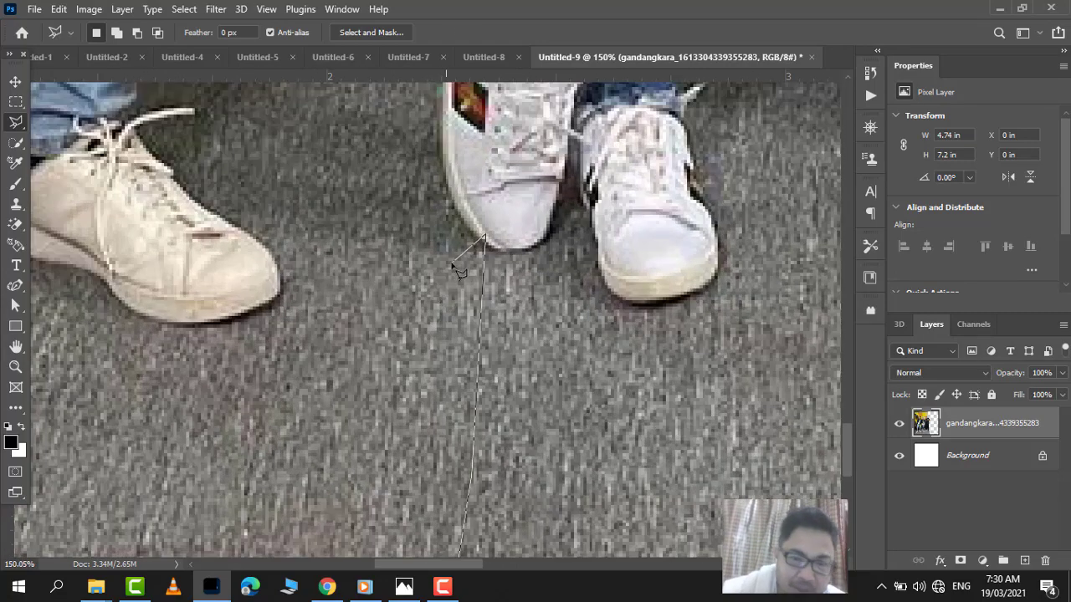
Trace the outer edge of the woman's white shoe from the toe up to the heel
left_click(452, 188)
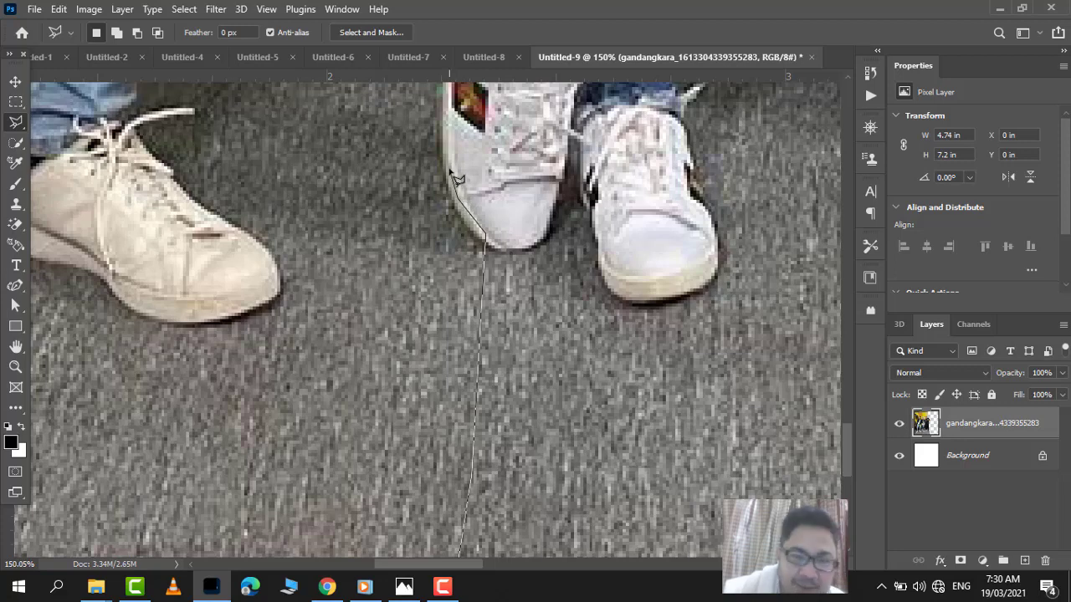
scroll(456, 192, "up", 3)
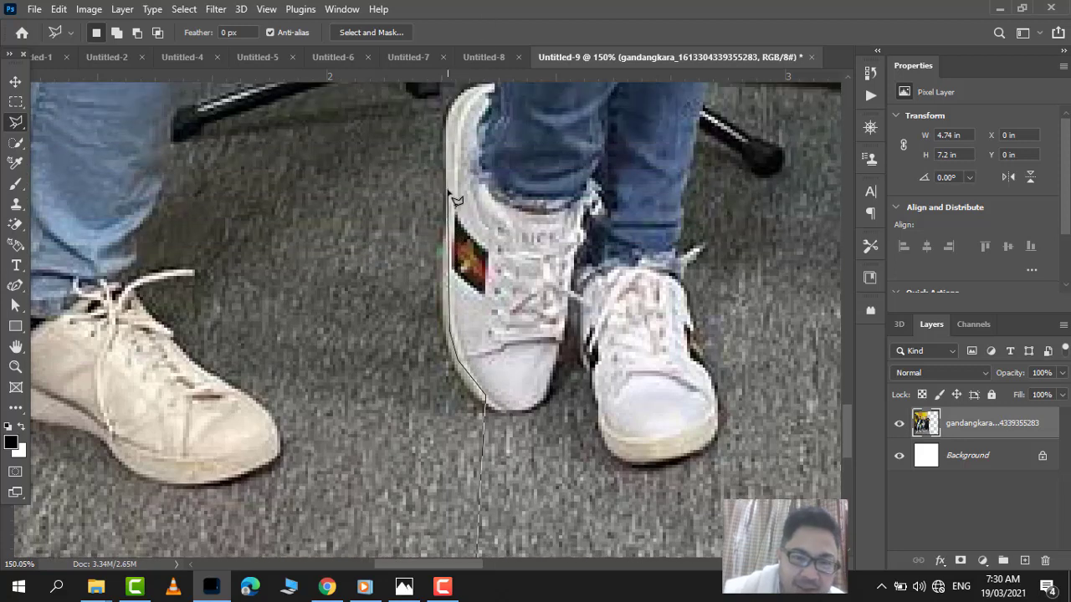
left_click(456, 104)
left_click(471, 88)
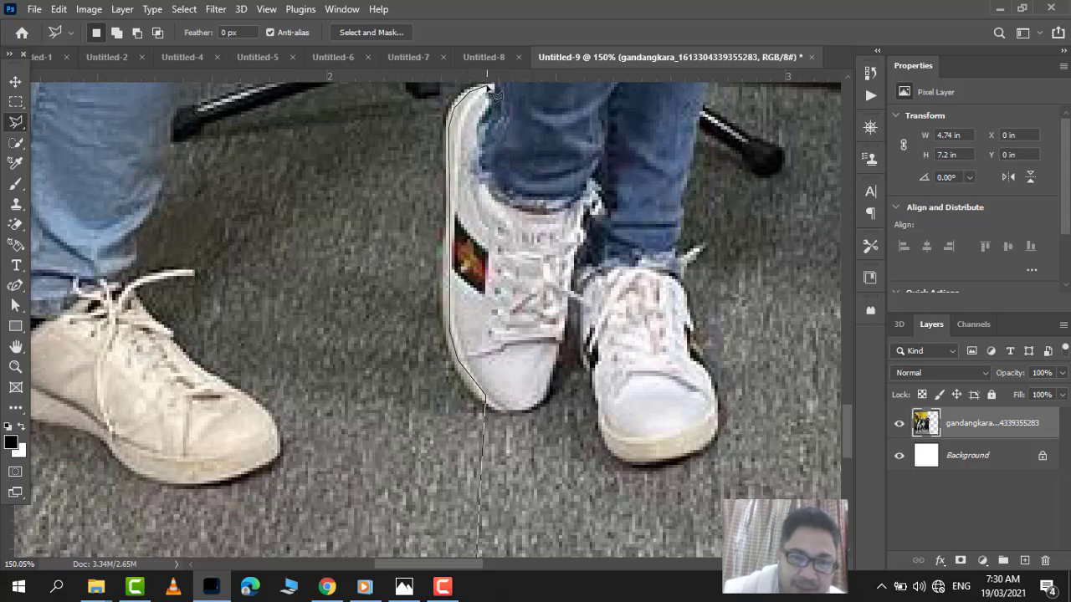
Trace the back of the woman's jeans leg from the heel up the calf to the knee
scroll(492, 90, "up", 3)
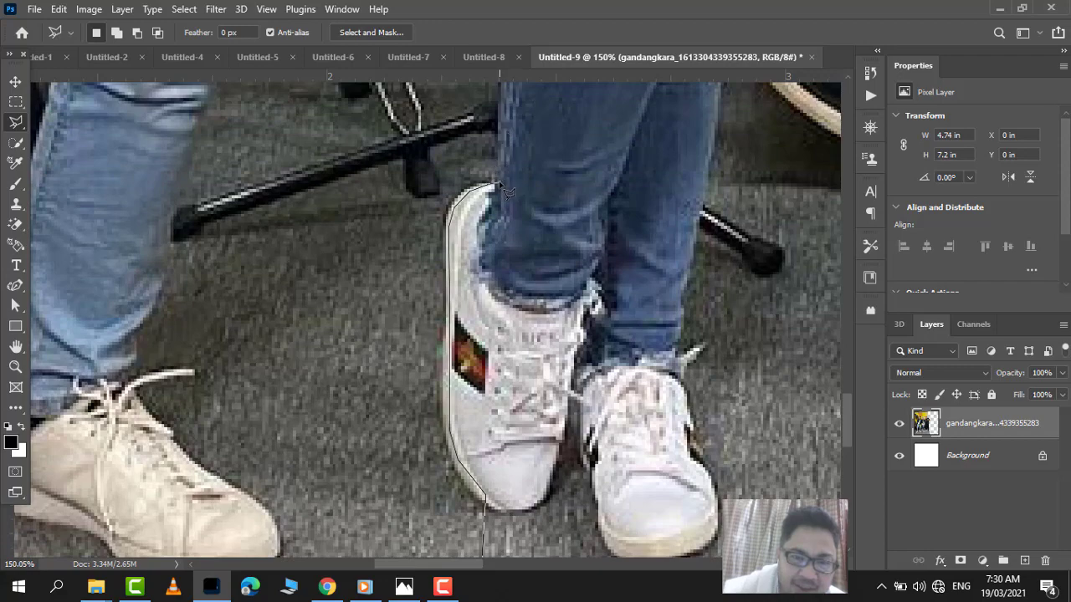
scroll(512, 105, "up", 6)
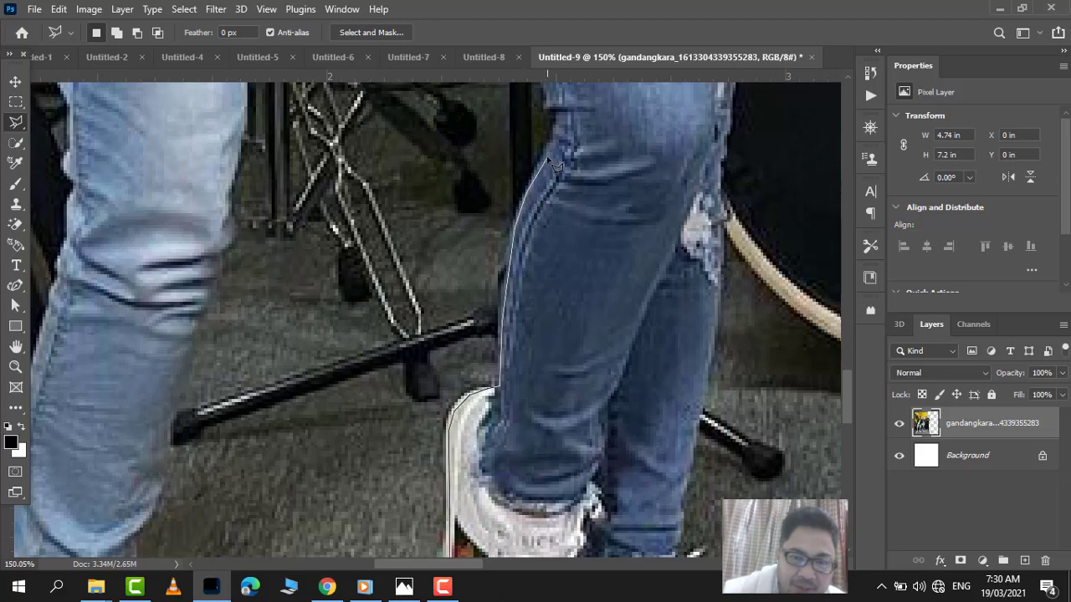
left_click(560, 112)
scroll(565, 117, "up", 2)
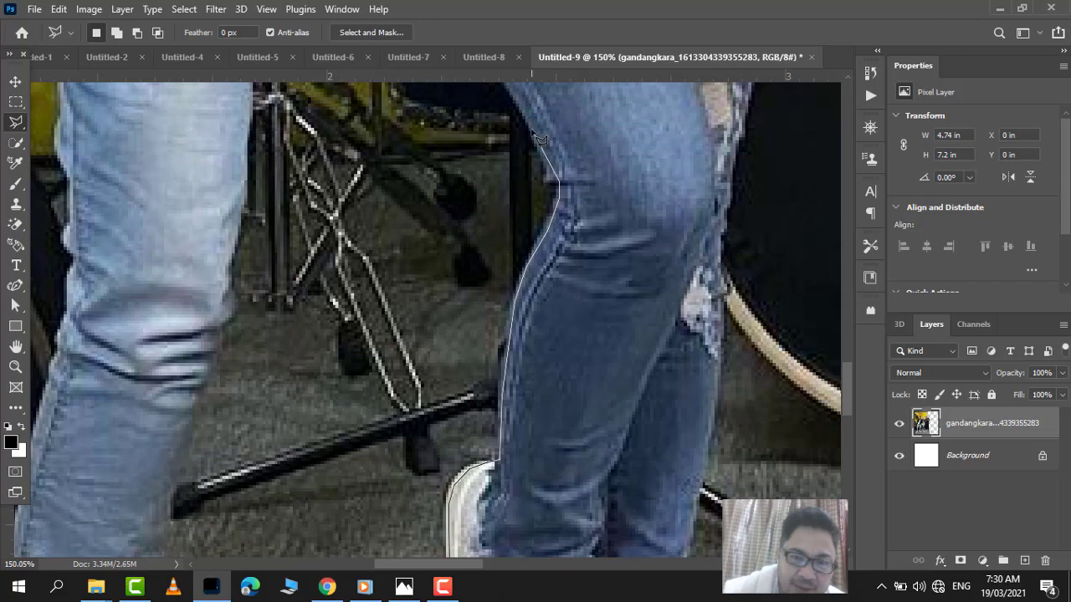
Trace the woman's outer thigh and hip, continuing up the black side edge of her top
scroll(540, 130, "up", 5)
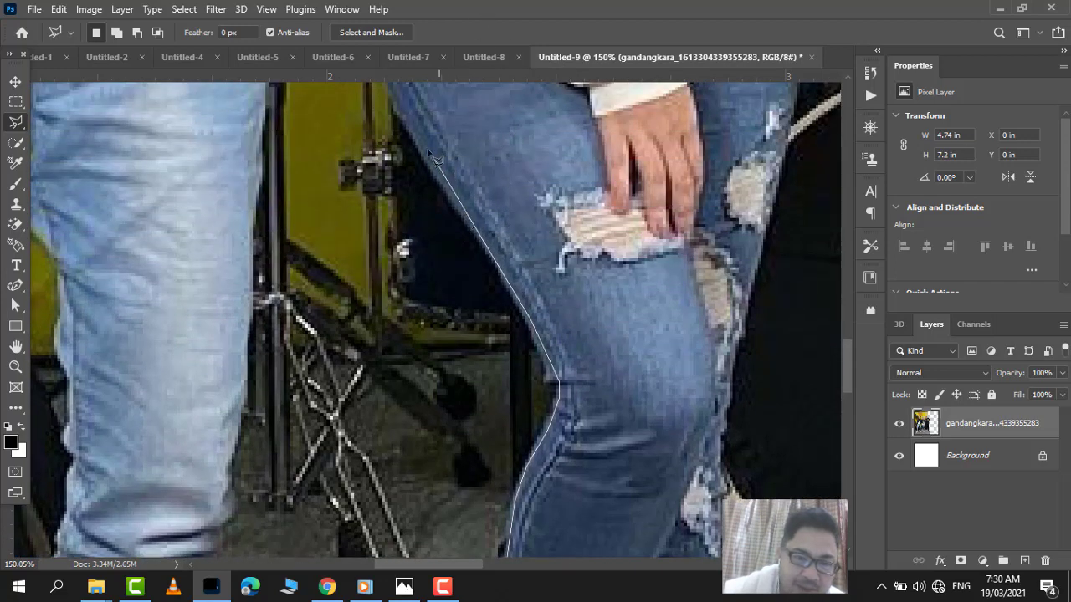
scroll(432, 159, "up", 4)
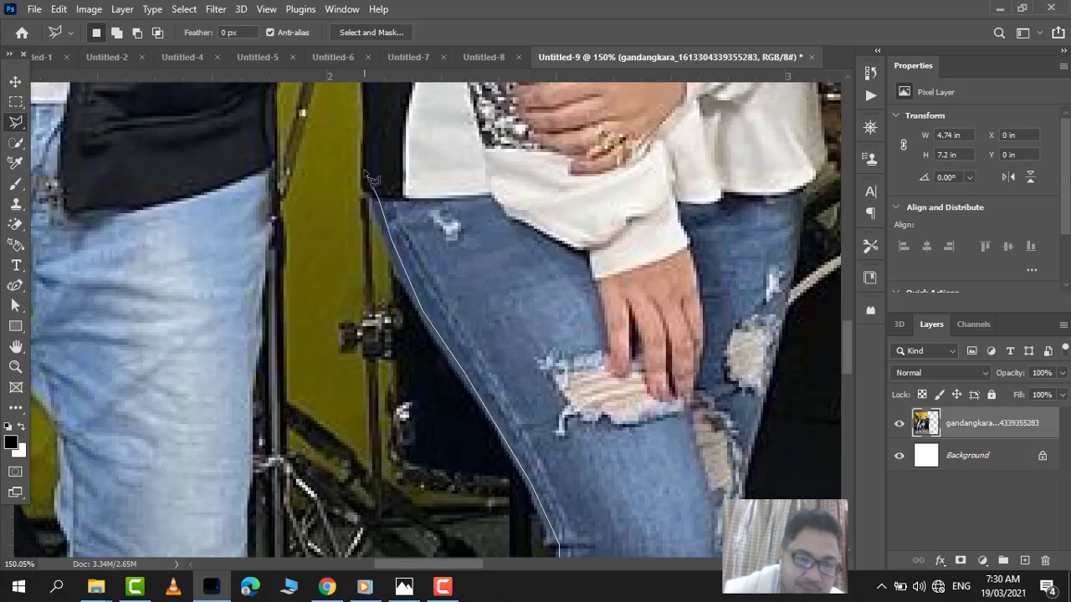
scroll(374, 172, "up", 5)
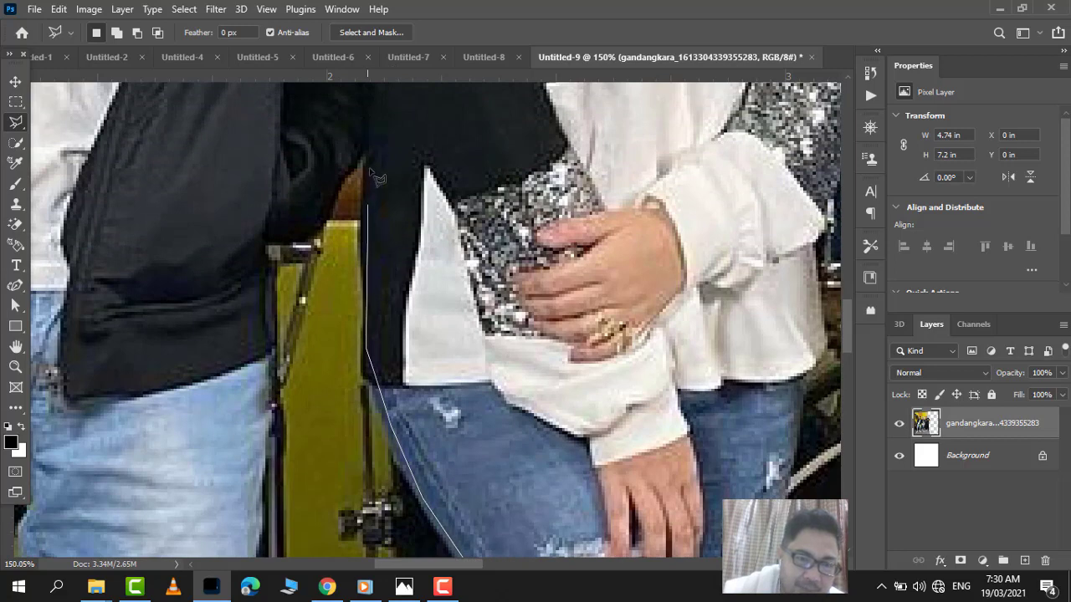
Continue the lasso outline up the woman's black sleeve and over her shoulder to her blonde hair
scroll(404, 118, "up", 6)
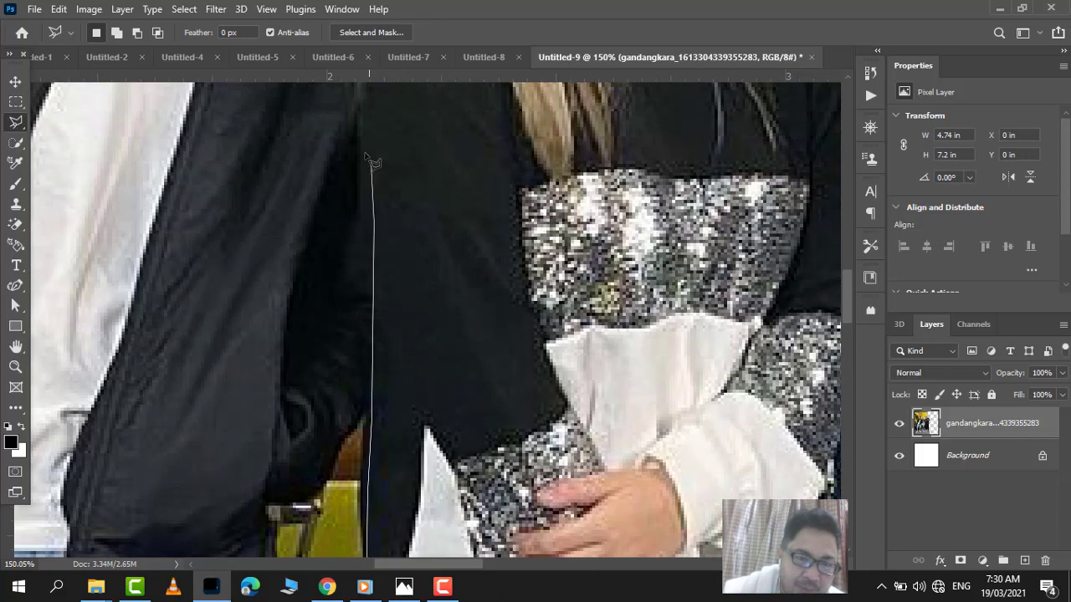
scroll(374, 151, "up", 3)
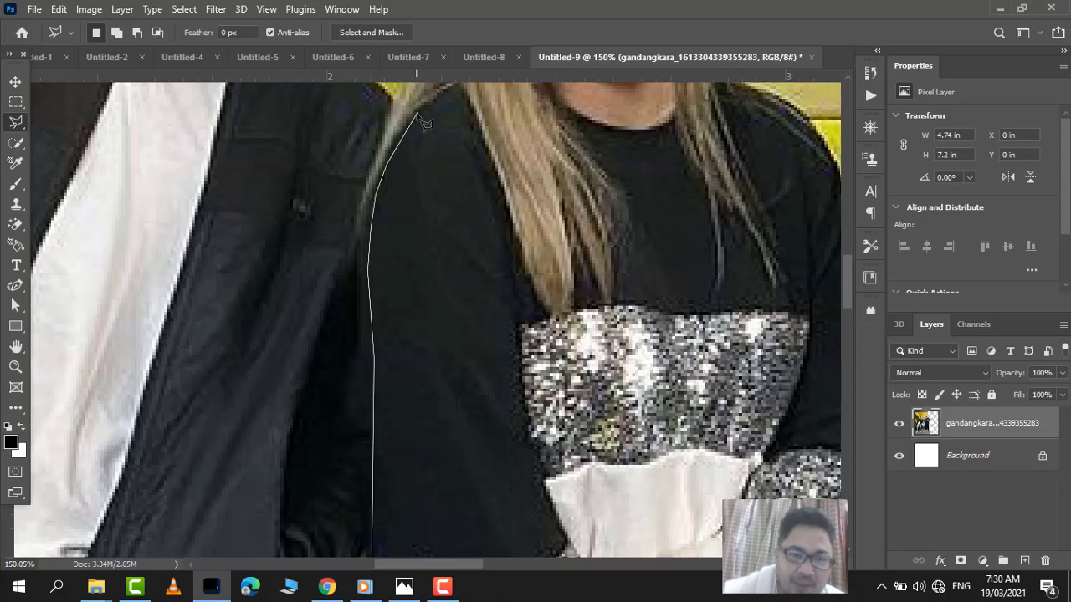
scroll(439, 167, "up", 3)
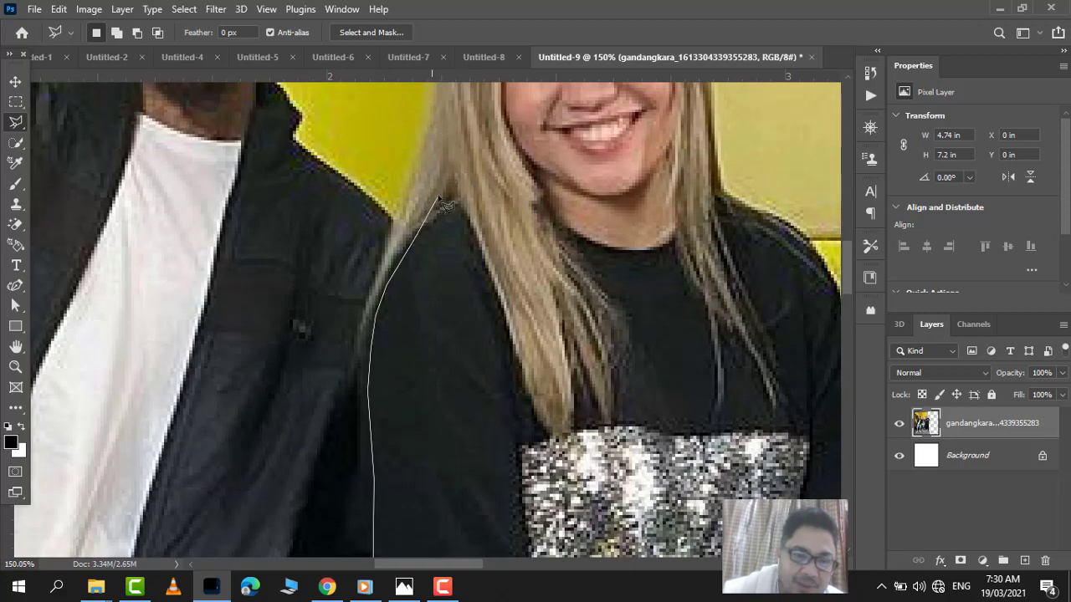
scroll(452, 125, "up", 4)
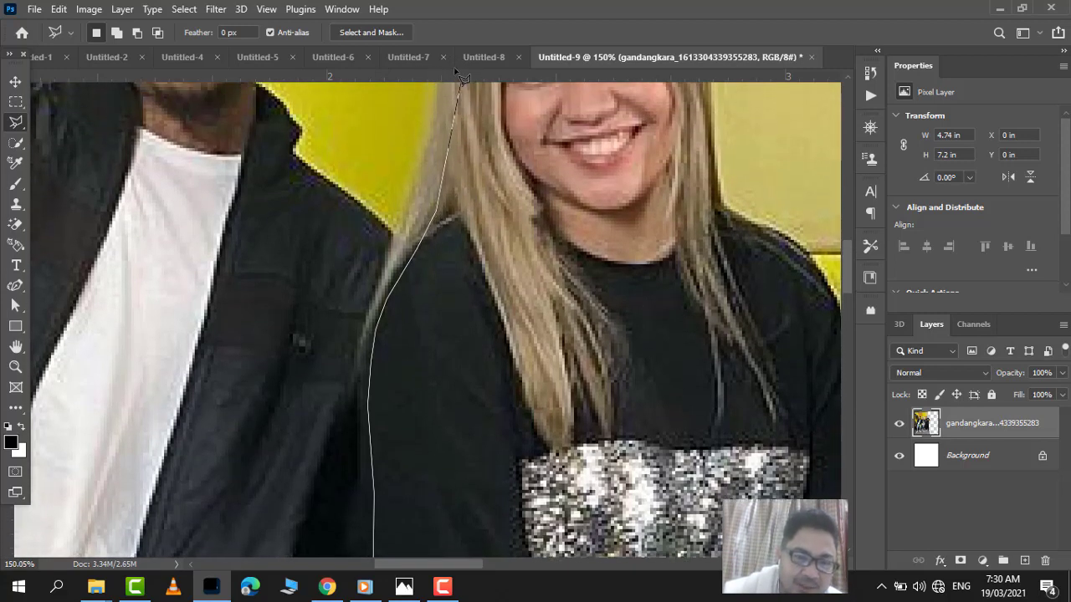
Remove the last lasso points and retrace the outline along the woman's hair and over the top of her head
key("BackSpace")
key("BackSpace")
key("BackSpace")
key("BackSpace")
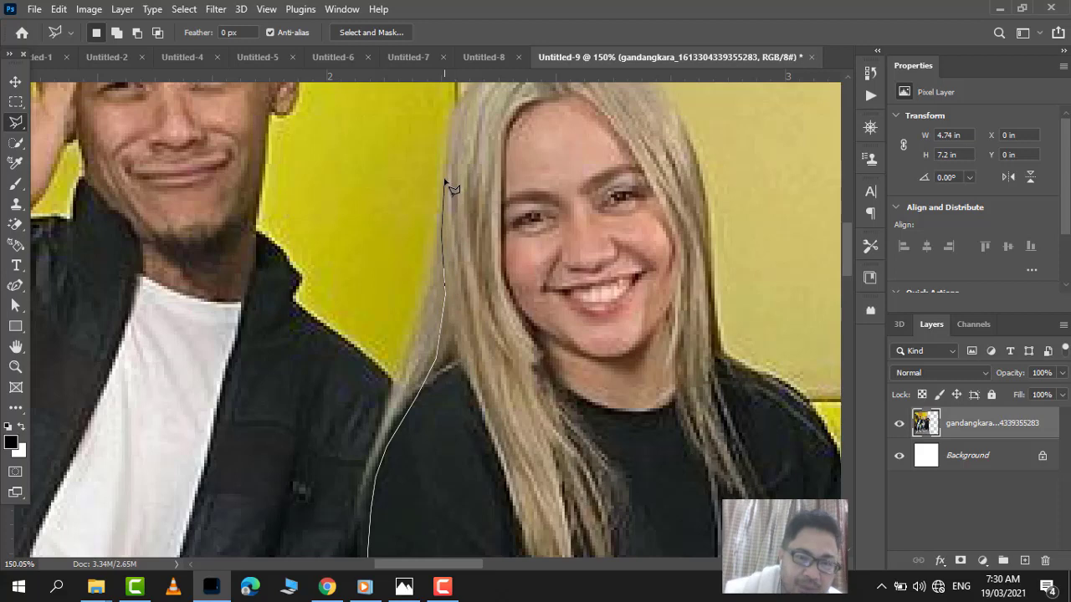
scroll(448, 186, "up", 2)
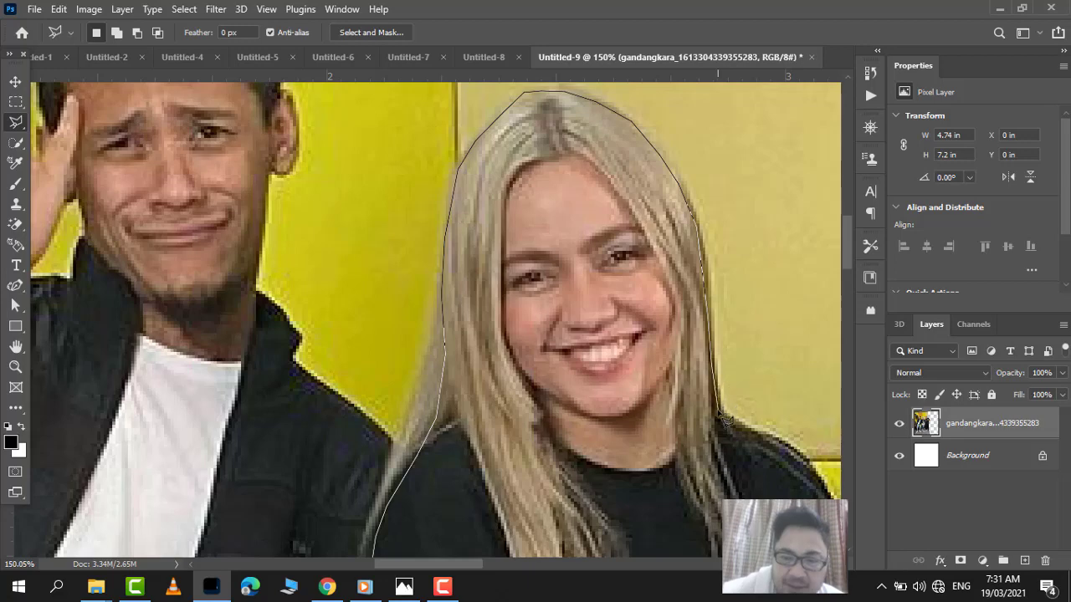
Trace the woman's other shoulder down to the man's shirt, then follow his shoulder up to the collar
scroll(791, 475, "right", 5)
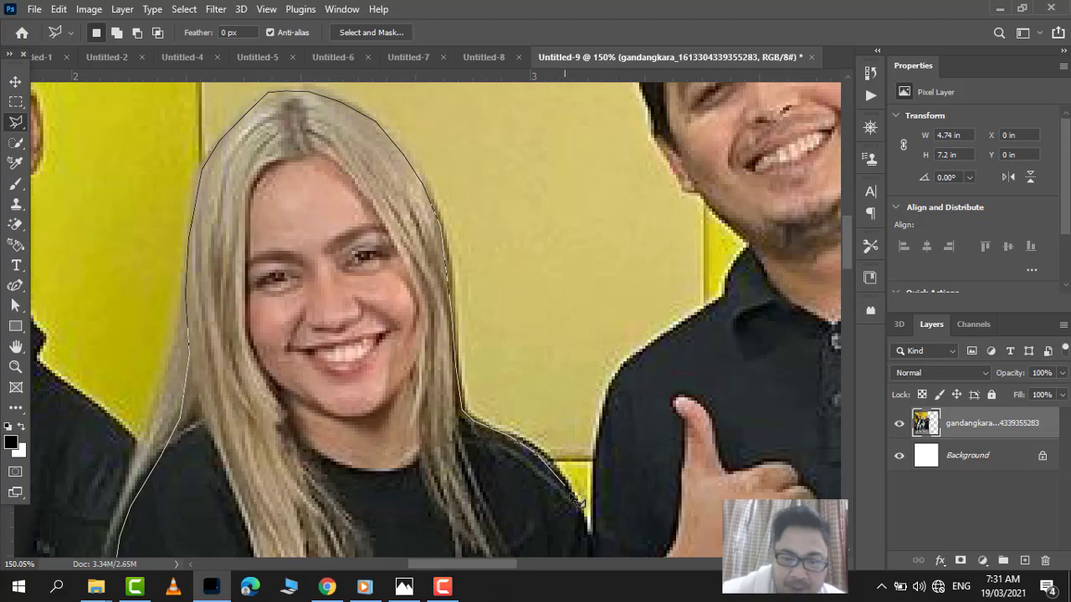
scroll(586, 512, "down", 2)
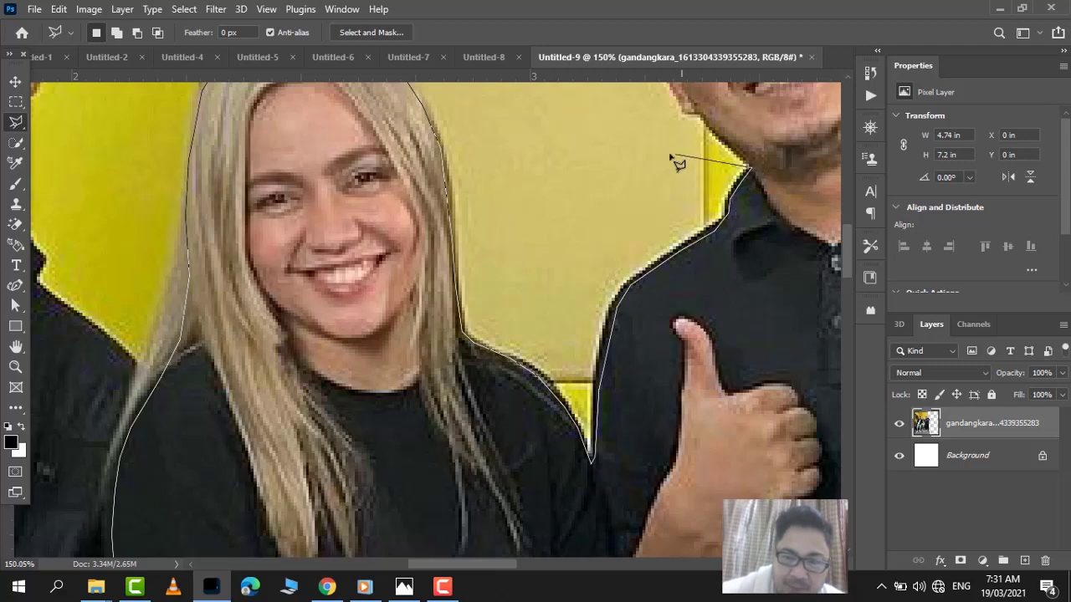
scroll(657, 159, "up", 2)
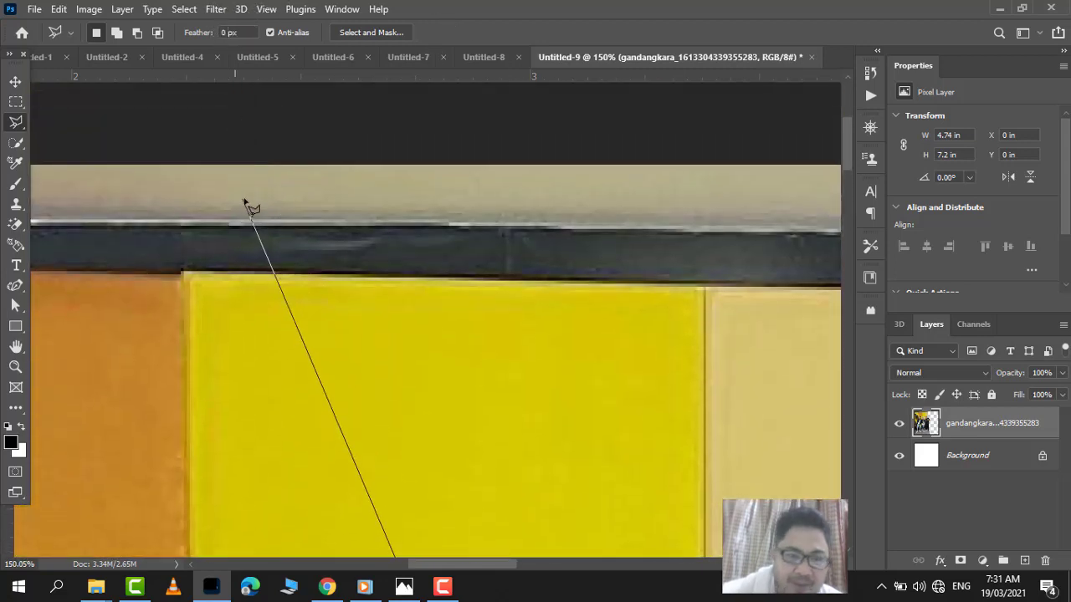
Close the lasso outline around the people and background beside the woman, delete the enclosed area and deselect
scroll(239, 131, "down", 5)
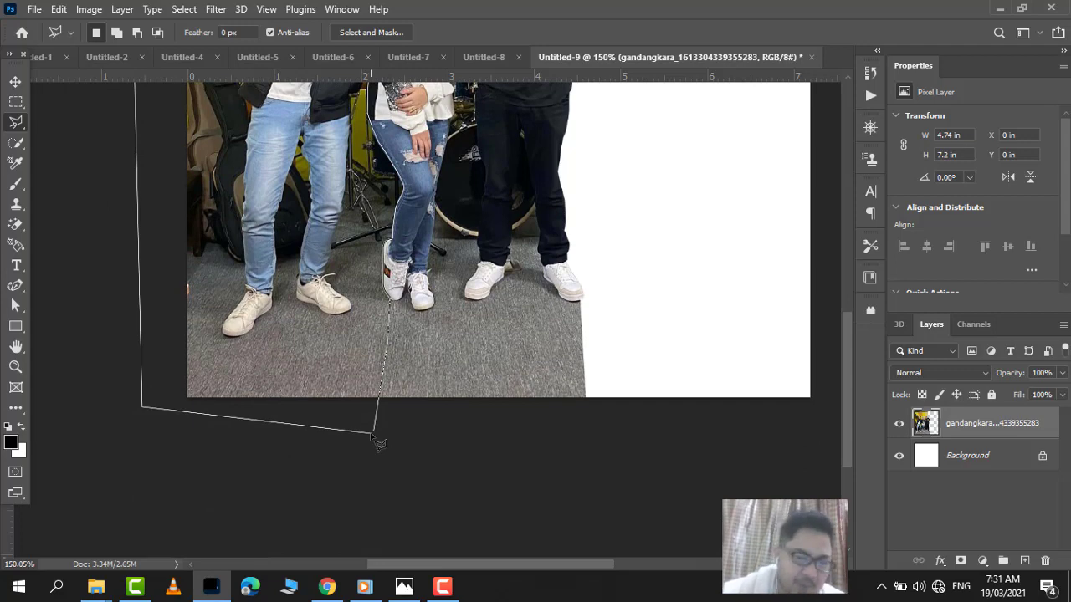
left_click(378, 441)
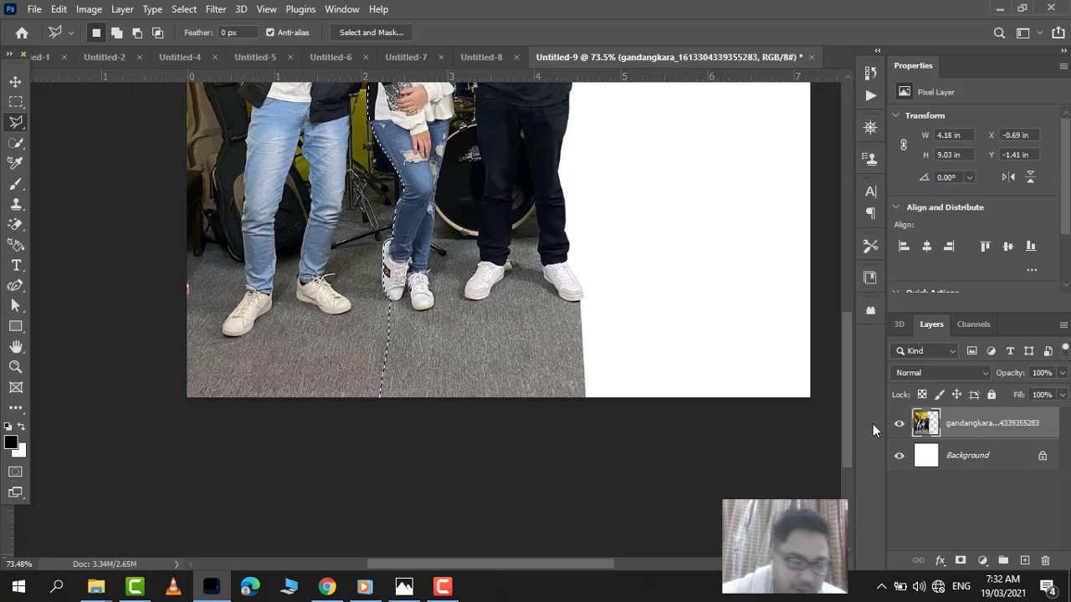
key("Delete")
key("ctrl+d")
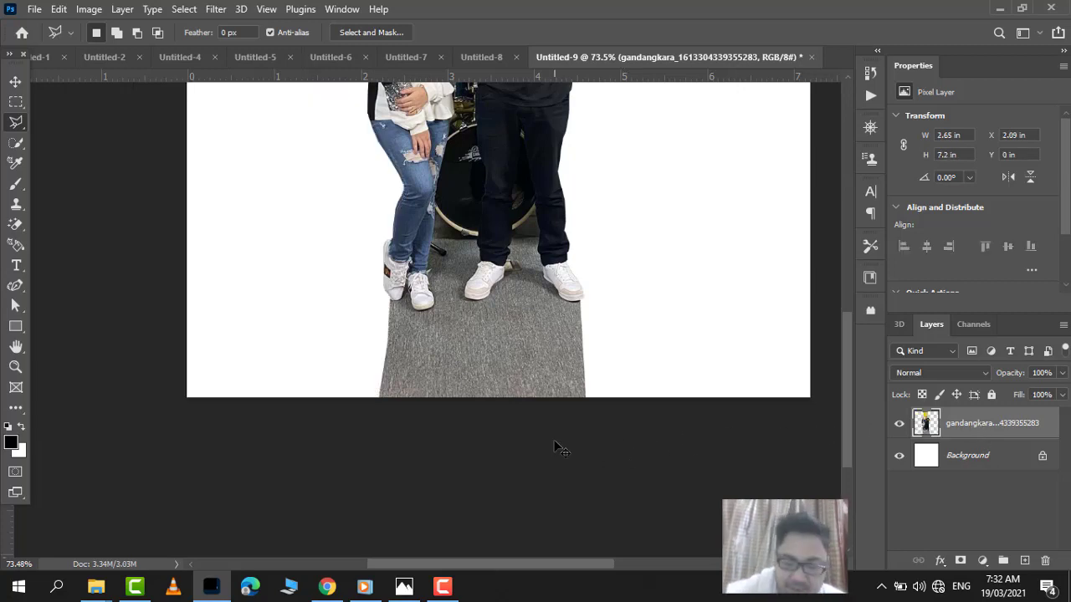
key("ctrl+0")
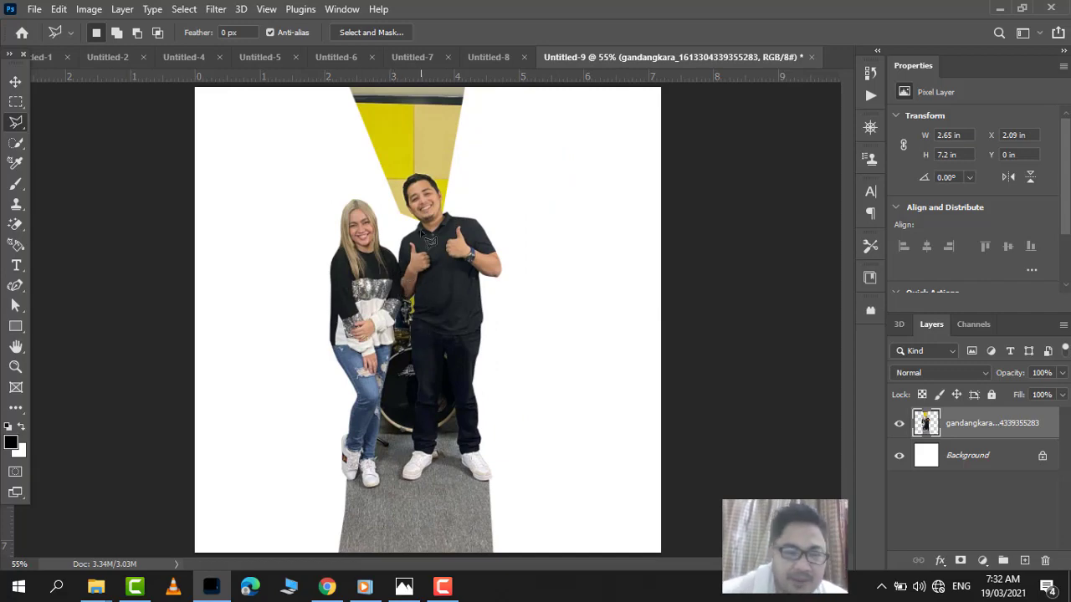
Start a new lasso outline beside the man's collar and trace up his neck and ear to the hairline
scroll(428, 219, "up", 5)
scroll(435, 224, "up", 4)
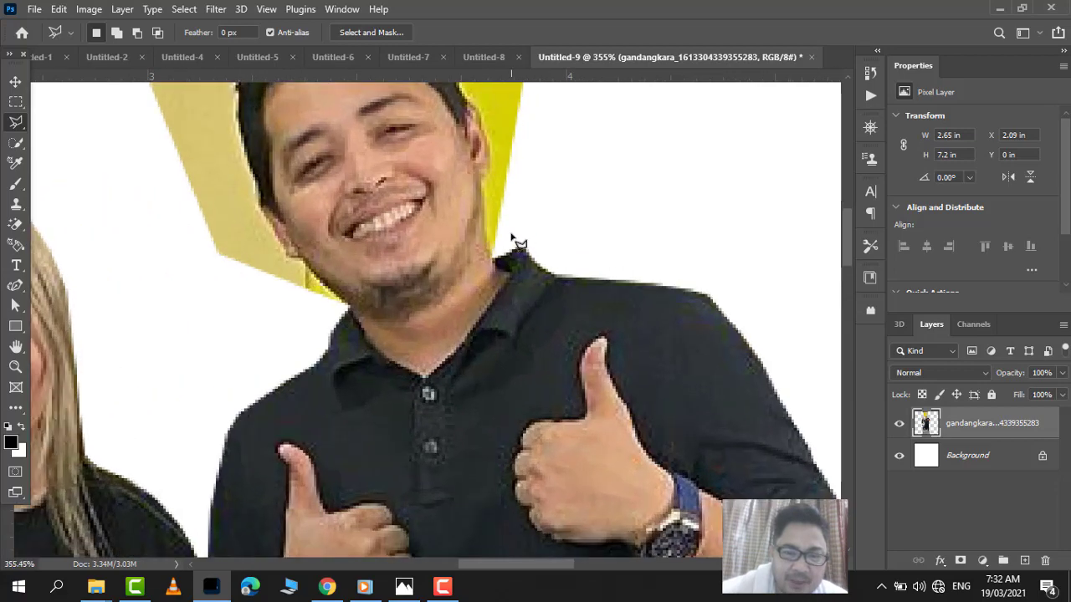
left_click(637, 187)
key("ctrl+plus")
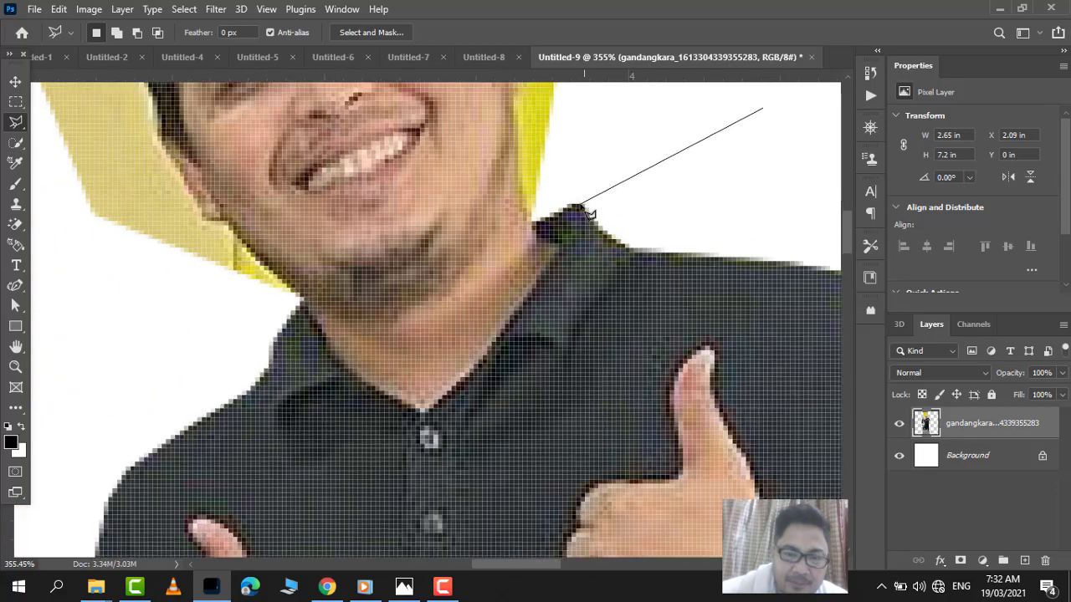
left_click(530, 217)
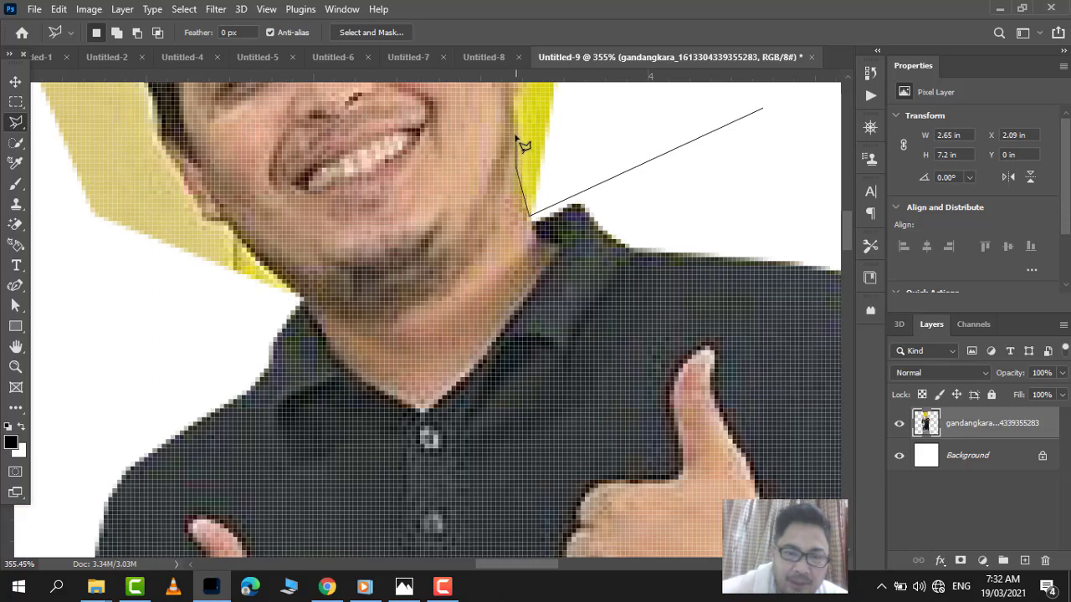
scroll(521, 96, "up", 3)
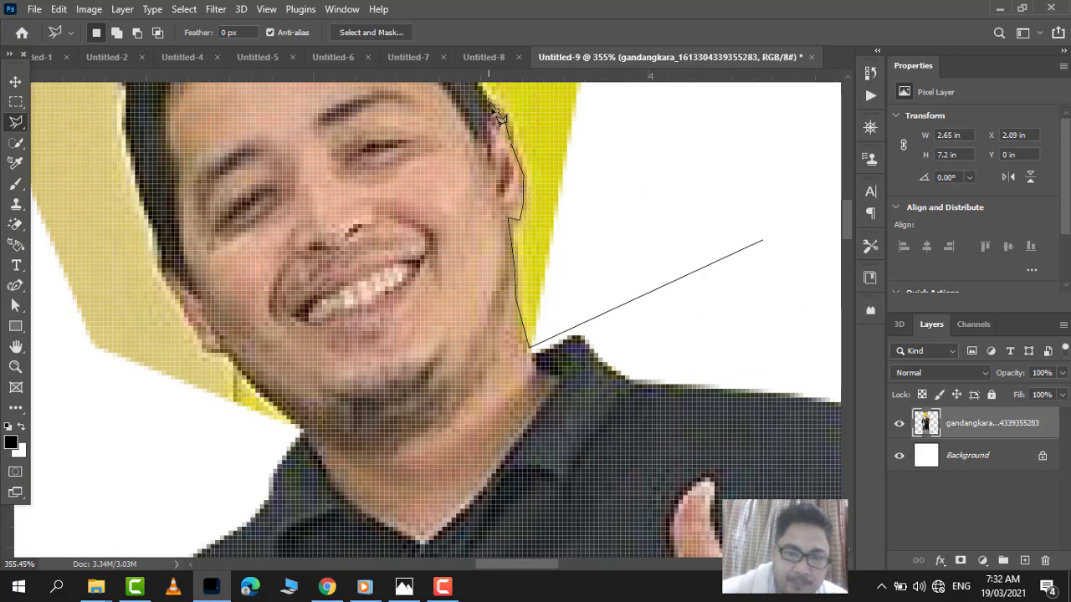
Remove the last stray lasso points and trace the man's hair over the top of his head to the other side
scroll(489, 132, "up", 5)
key("BackSpace")
key("BackSpace")
key("BackSpace")
key("BackSpace")
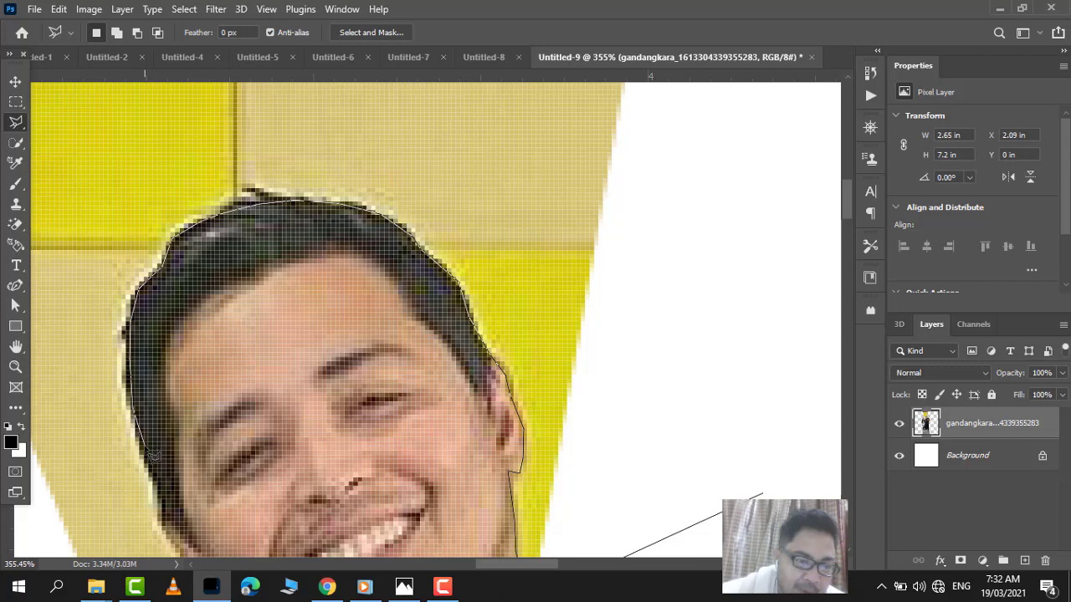
Trace down the side of the man's hair, past his ear and along his jaw to the shirt collar
left_click(156, 484)
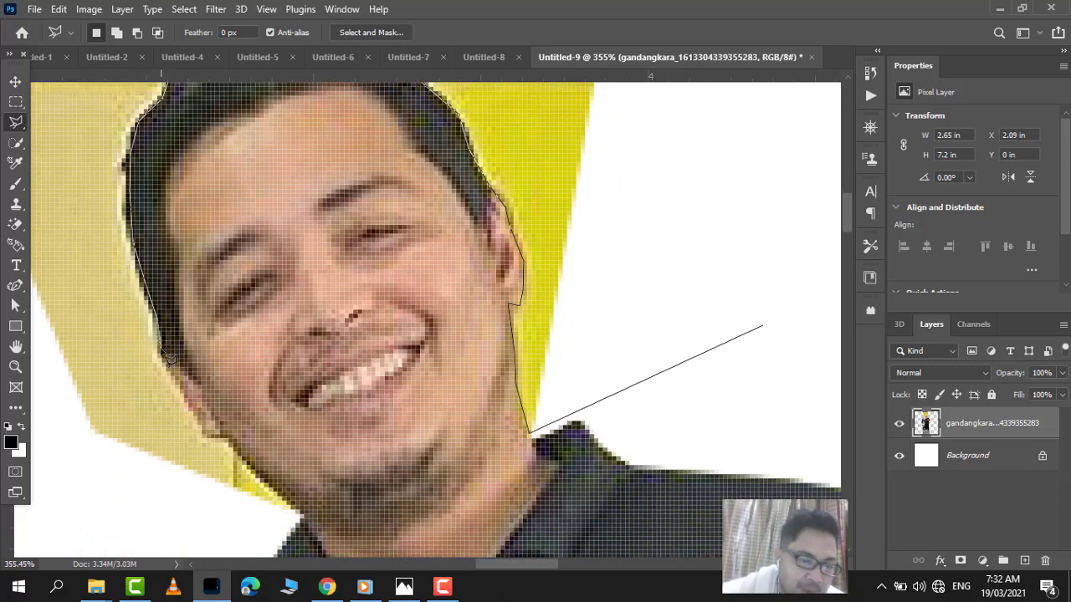
left_click(168, 369)
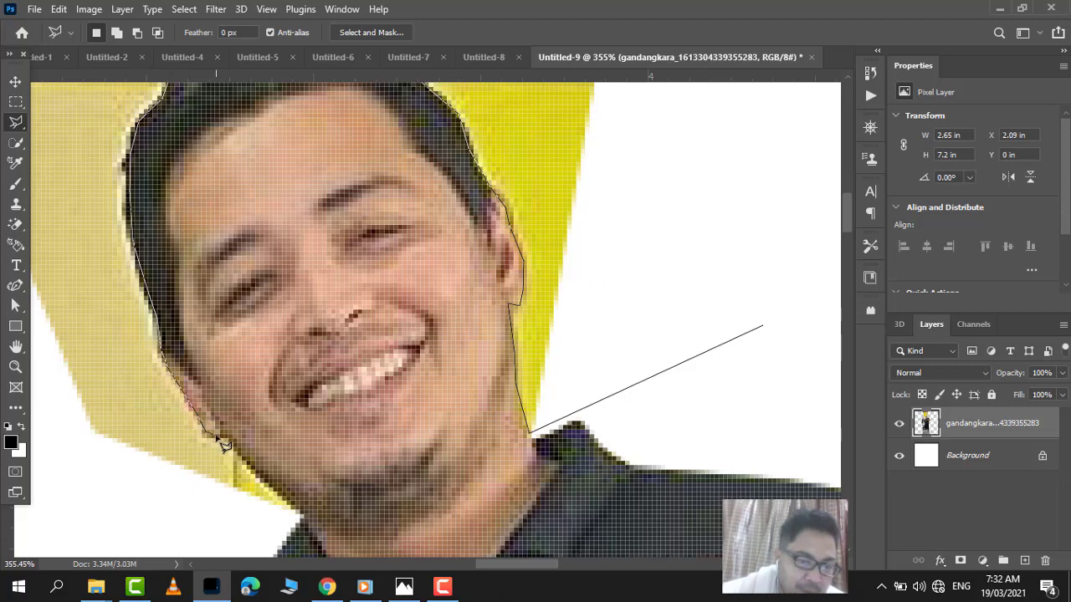
left_click(256, 471)
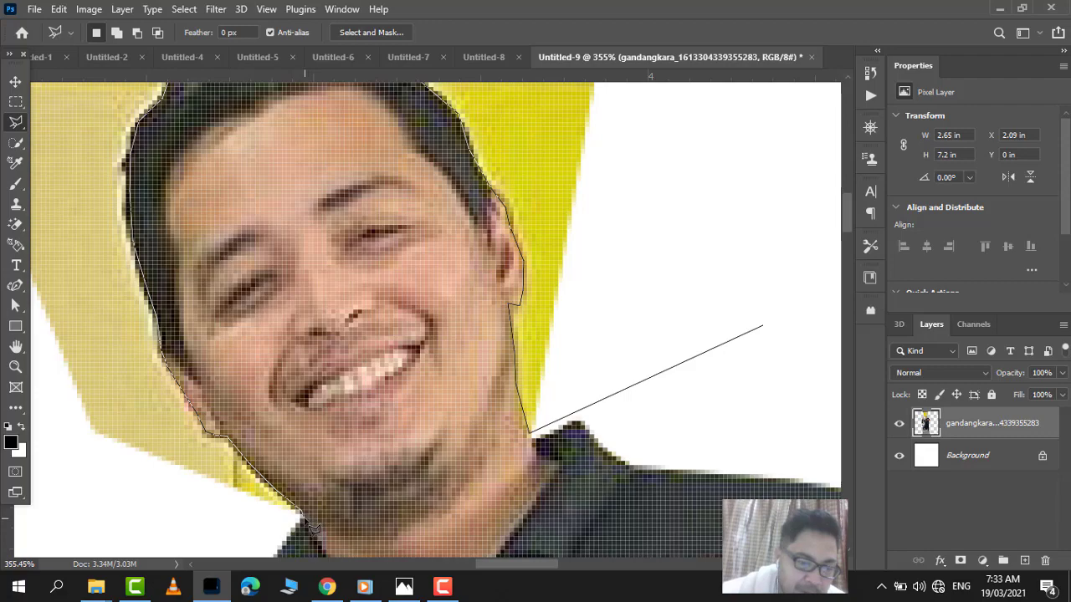
Close the lasso outline around the leftover wall above the man's head, delete the enclosed area and deselect
left_click(258, 529)
left_click(105, 485)
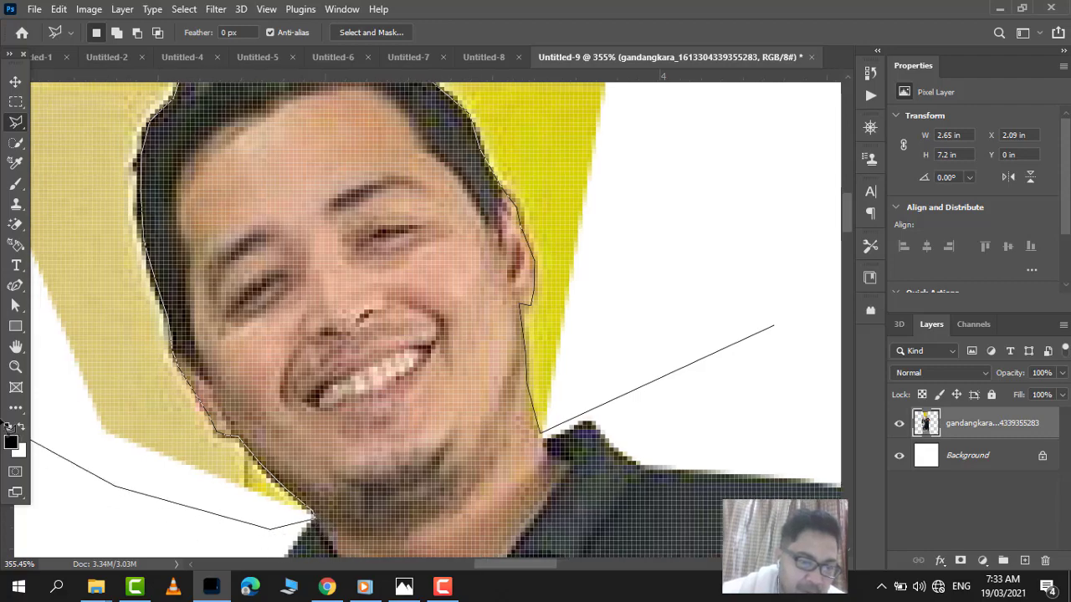
left_click(80, 391)
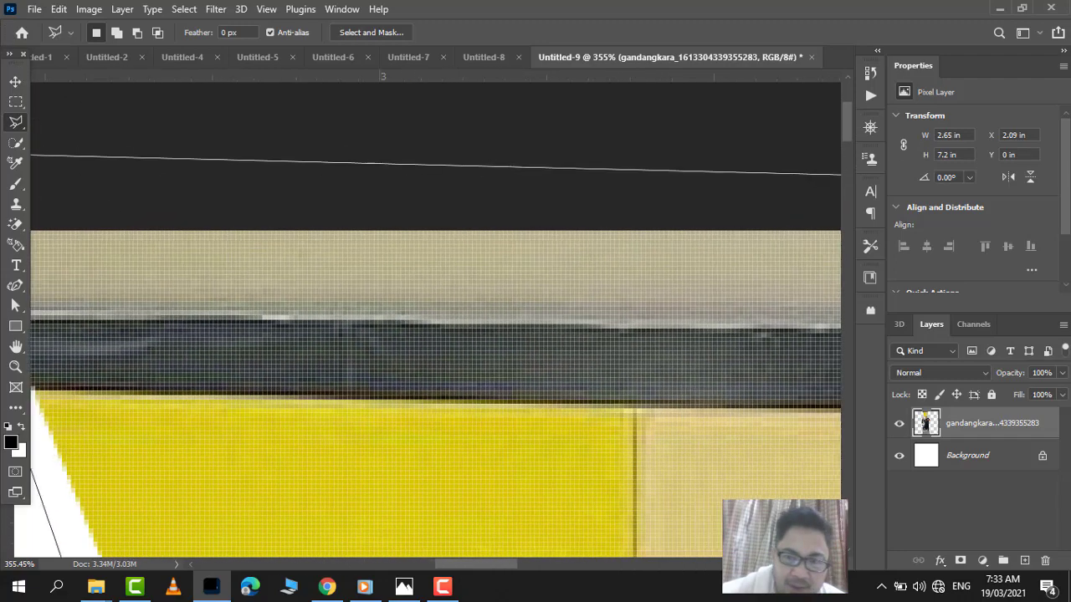
left_click(649, 168)
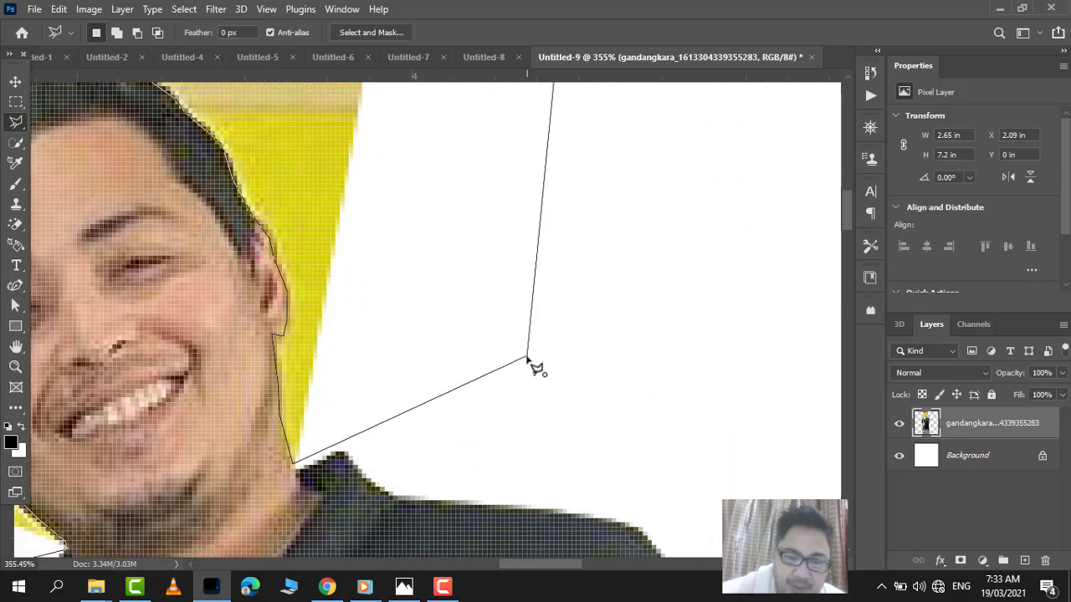
double_click(527, 358)
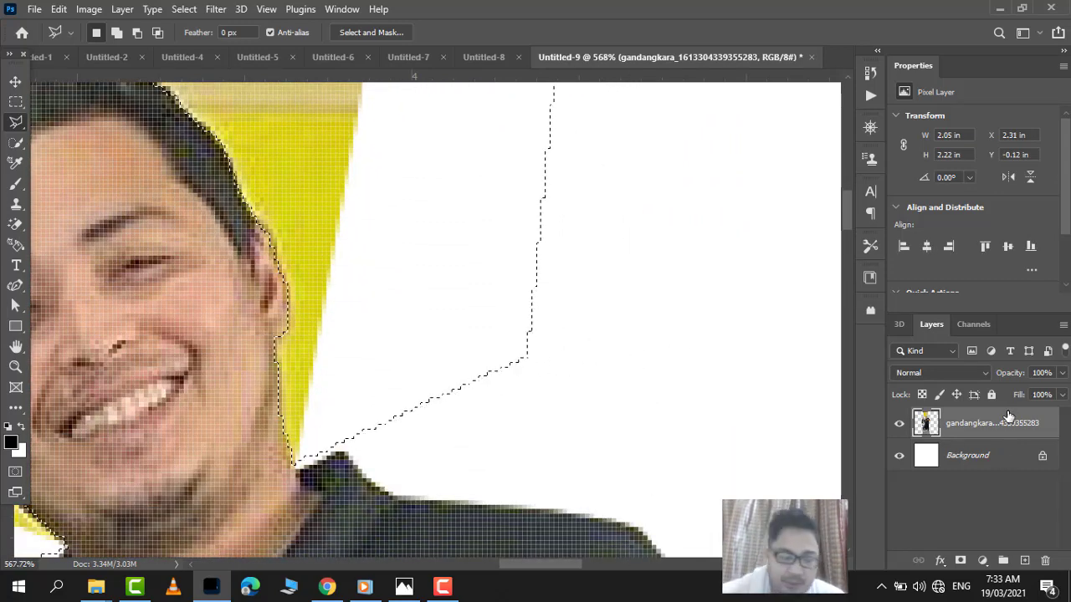
key("Delete")
key("ctrl+d")
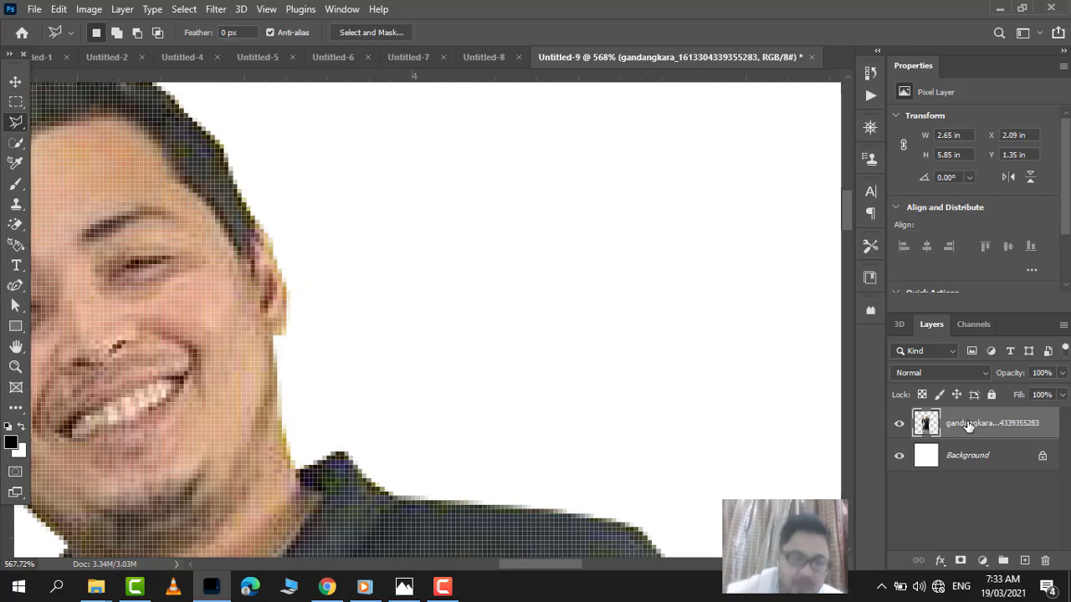
key("ctrl+0")
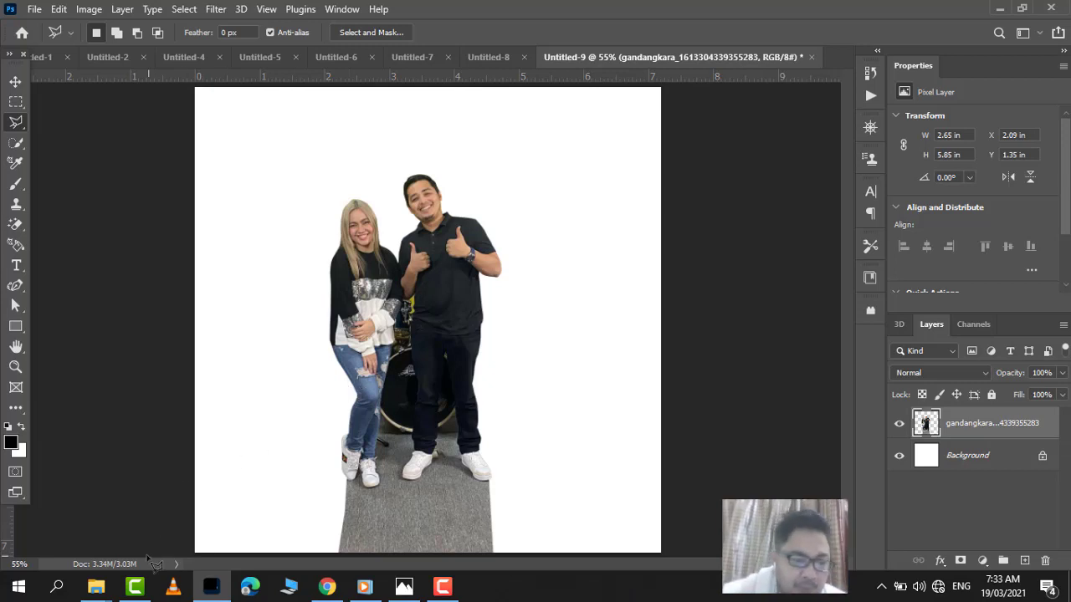
Switch to File Explorer and open the BACKGROUDS folder in MY PROJECT > DL on the Seagate Expansion Drive (E:)
mouse_move(92, 594)
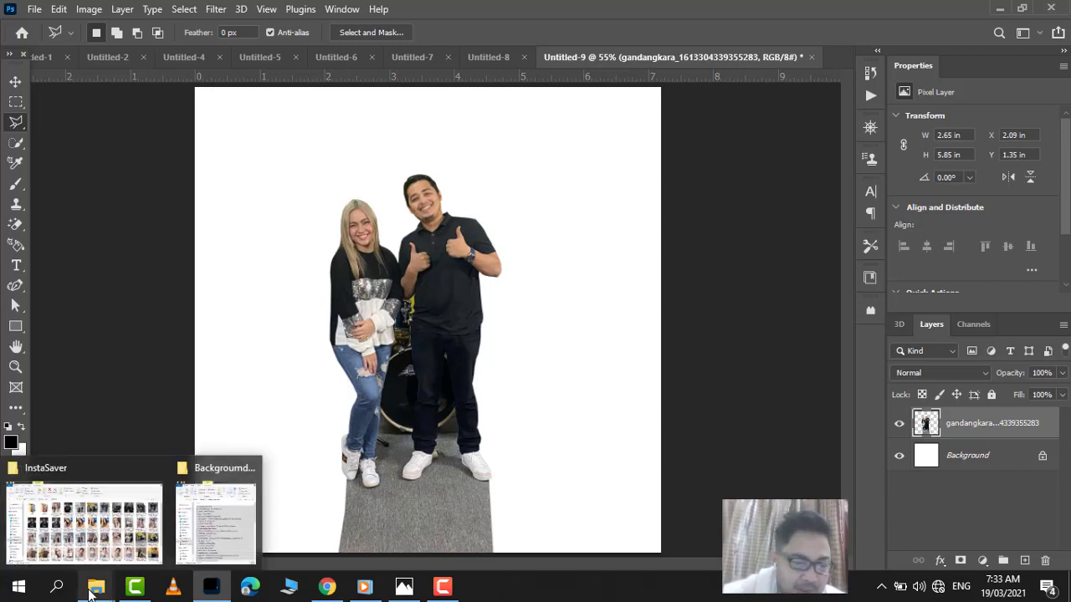
left_click(205, 515)
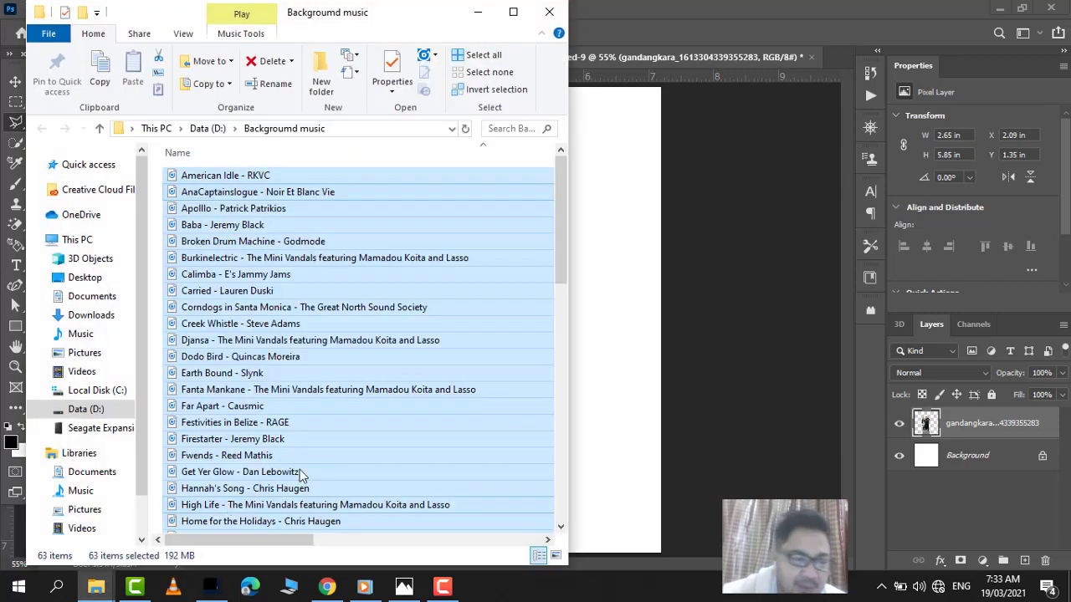
left_click(97, 434)
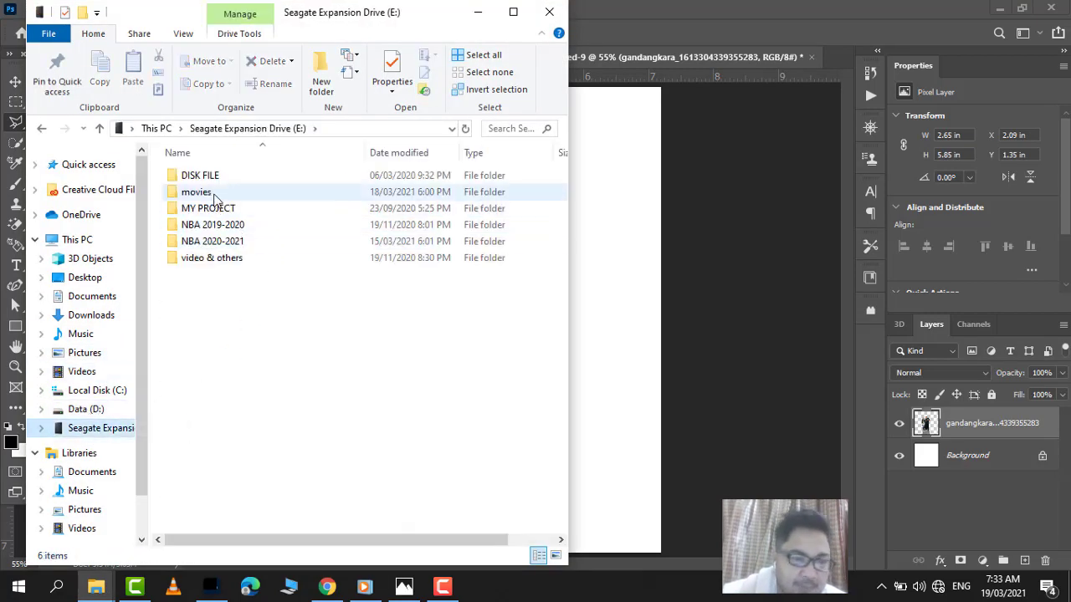
double_click(199, 209)
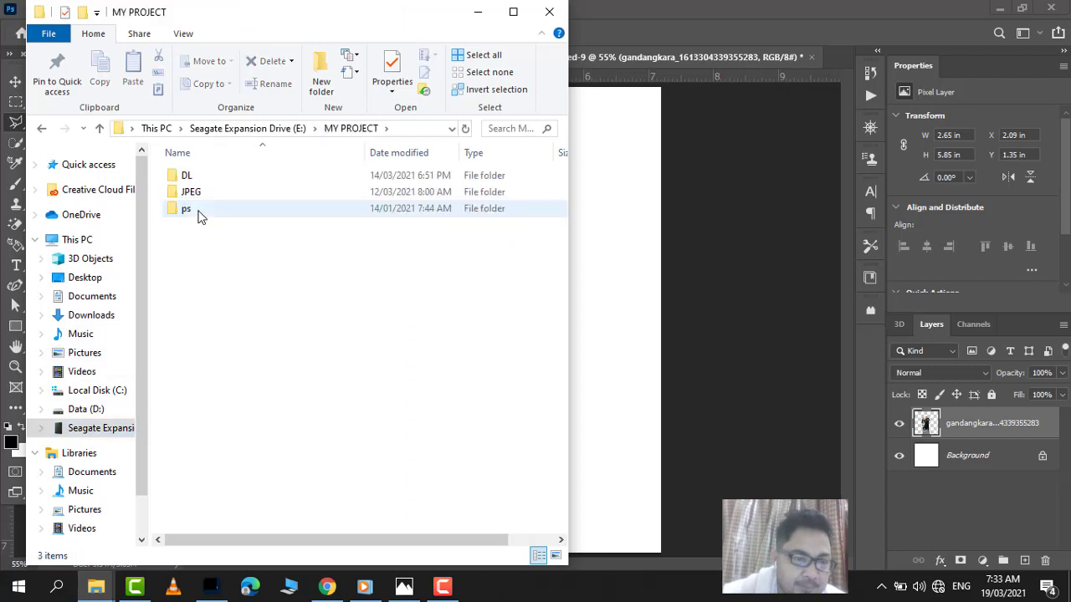
double_click(186, 178)
double_click(200, 210)
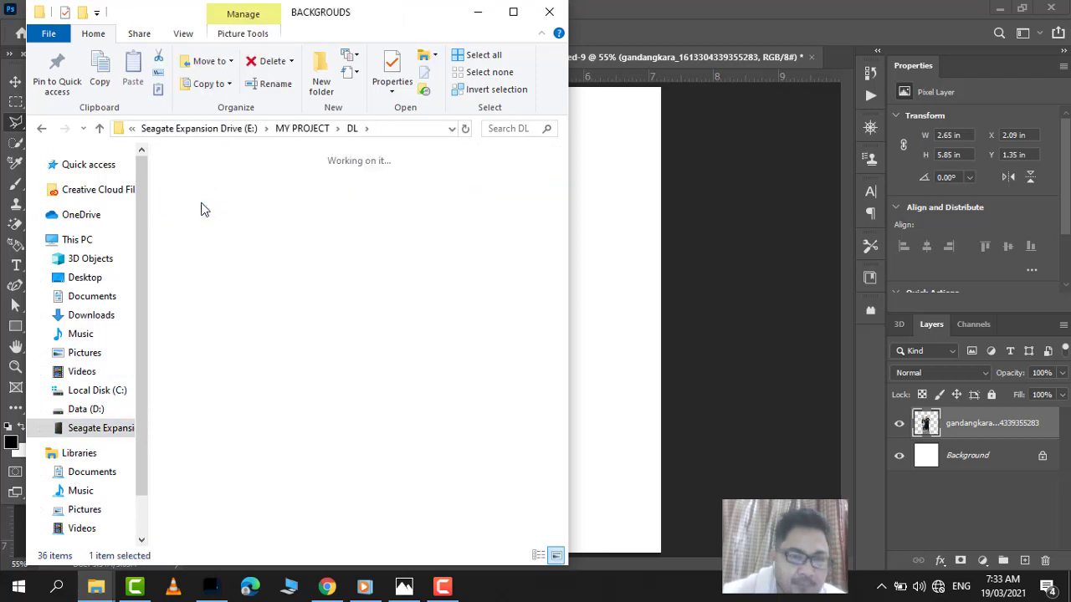
Place the forest picture "2" into the Photoshop document and move the couple's cutout layer above it
left_click(513, 11)
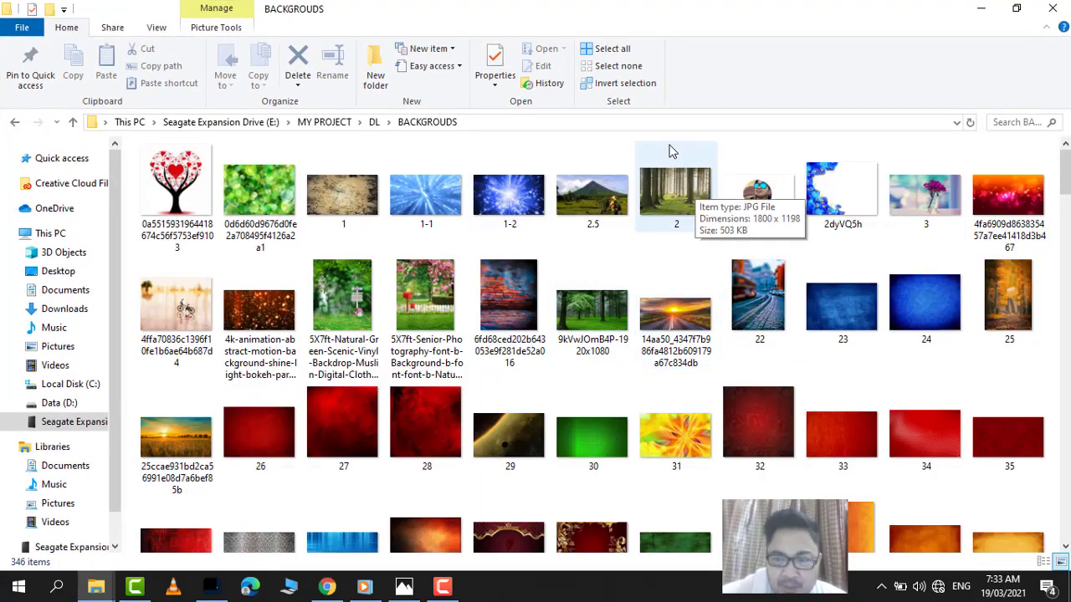
left_click_drag(684, 195, 500, 236)
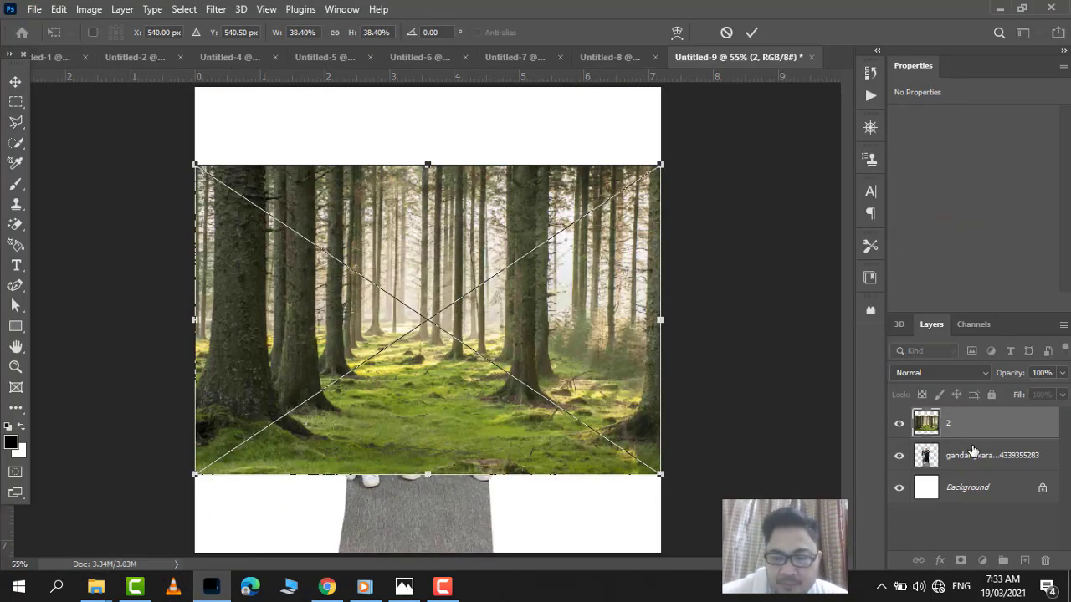
left_click_drag(986, 453, 983, 410)
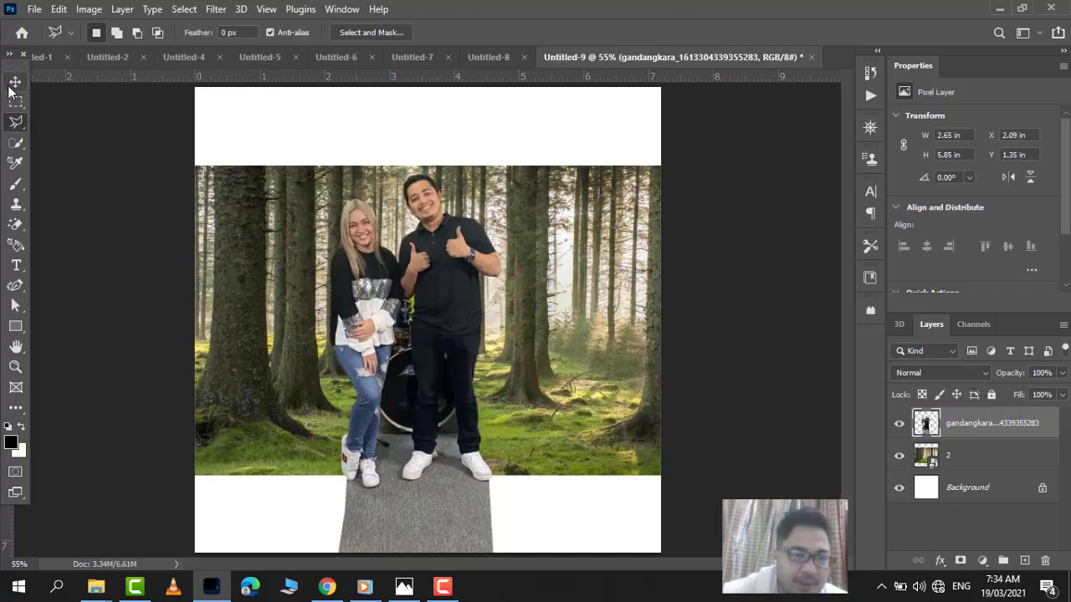
Move the forest picture to the top of the canvas, enlarge it to the full 7.2 in height and shift it left
left_click(18, 83)
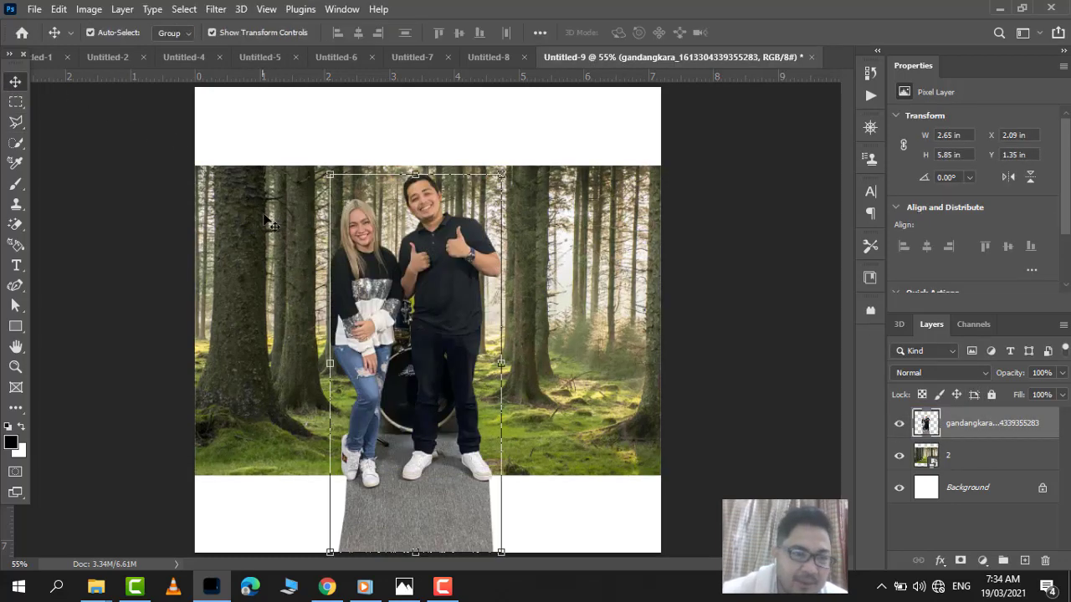
left_click_drag(245, 219, 245, 139)
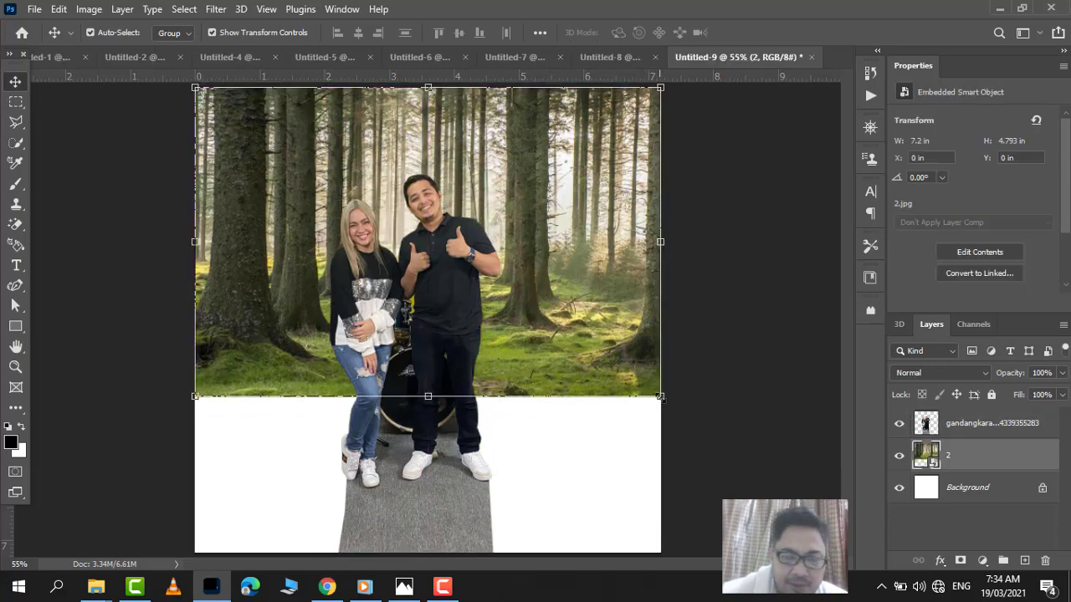
left_click_drag(661, 396, 893, 550)
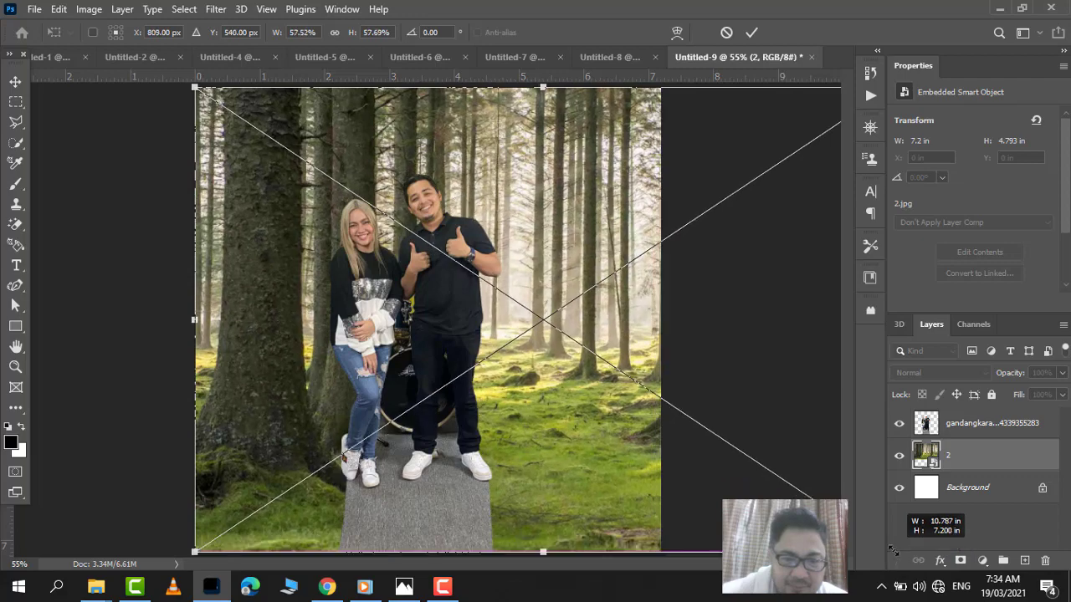
left_click_drag(512, 136, 418, 140)
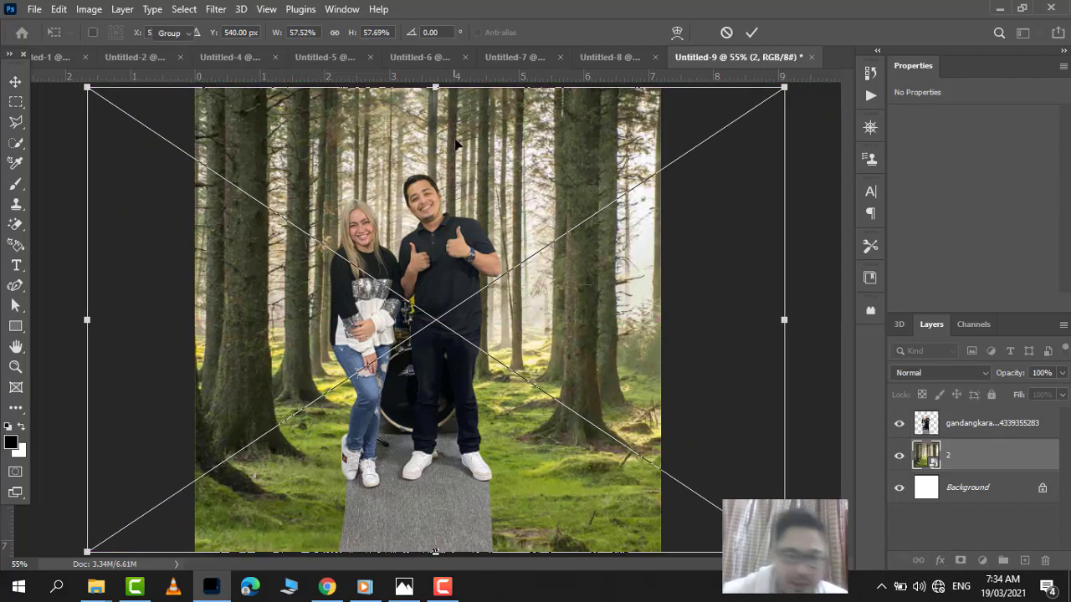
key("Return")
Place the couple's cutout lower on the forest floor, scaled proportionally to about 105% and shifted slightly left
left_click_drag(449, 245, 457, 302)
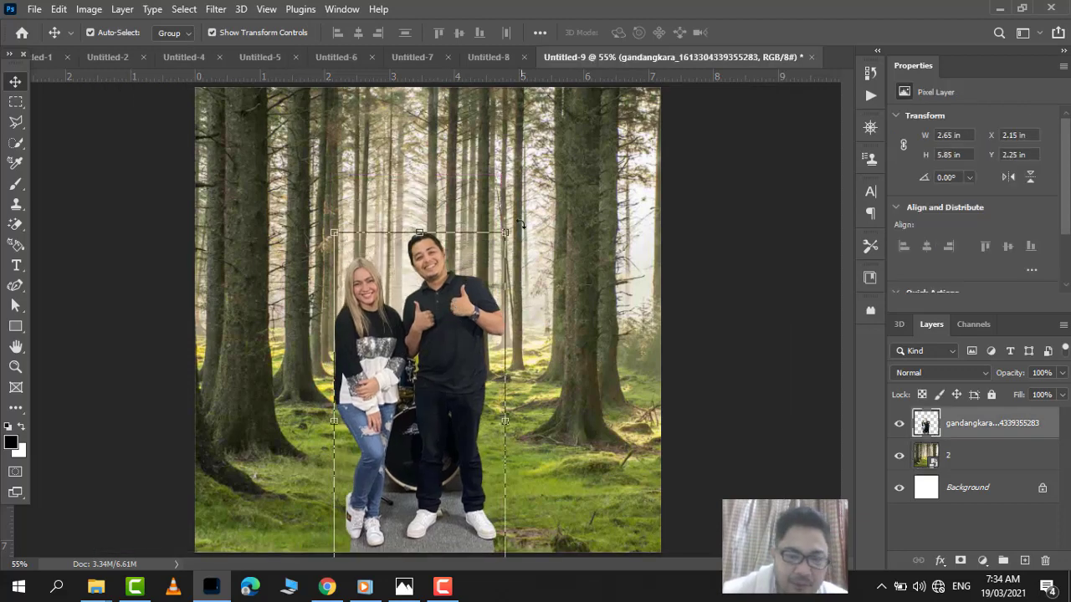
left_click_drag(506, 234, 599, 188)
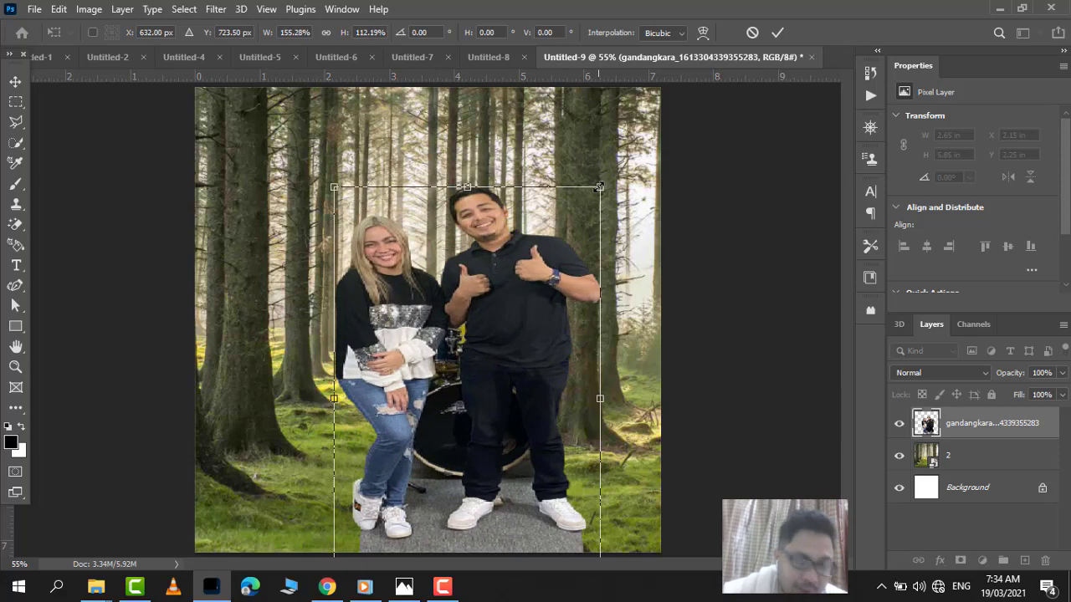
key("ctrl+z")
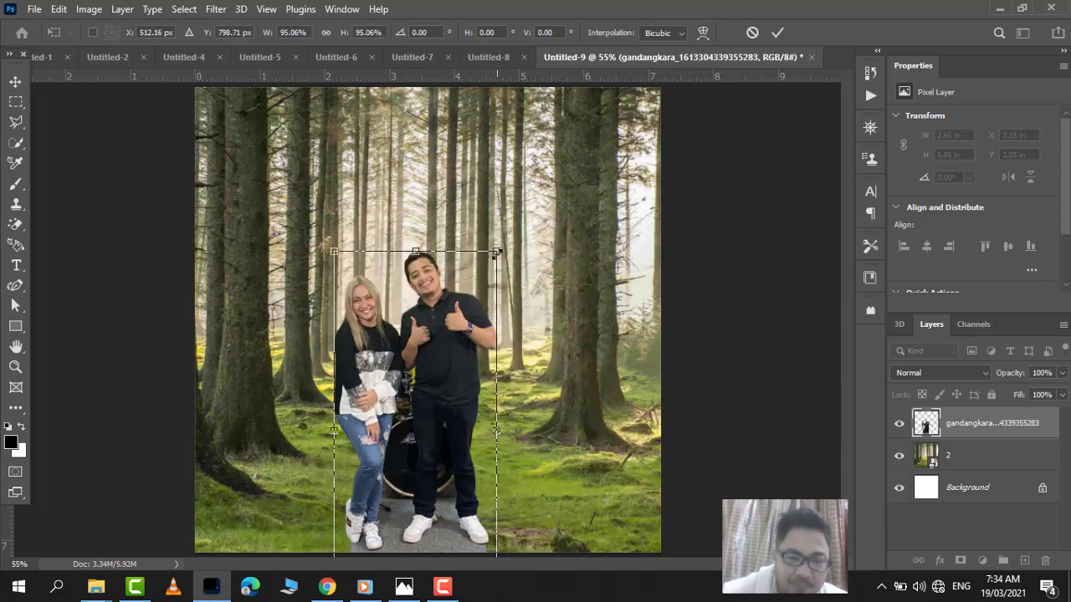
left_click_drag(497, 253, 524, 221)
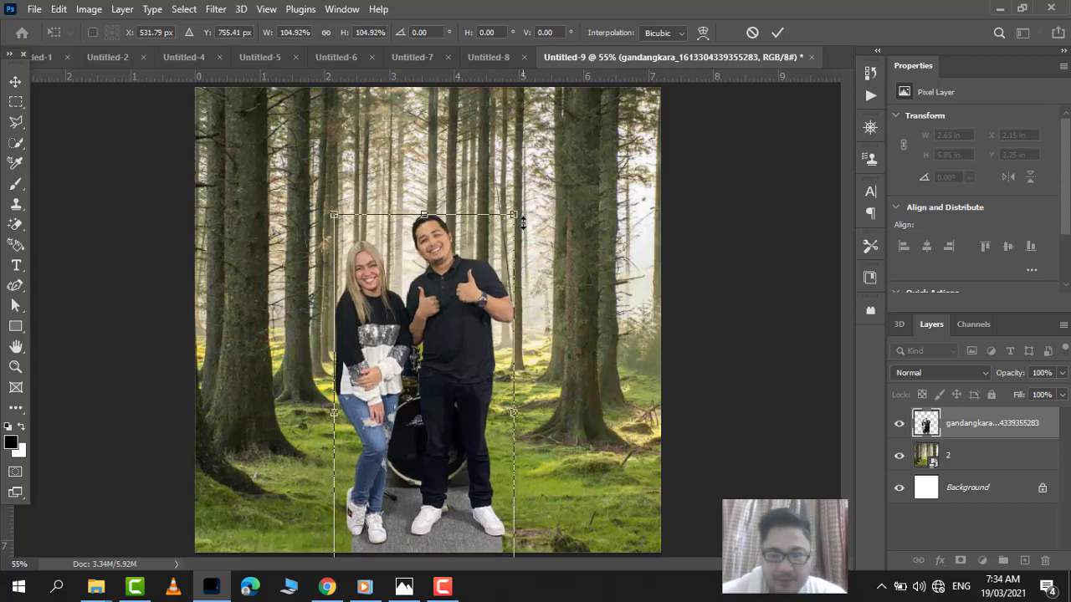
key("Return")
left_click(511, 450)
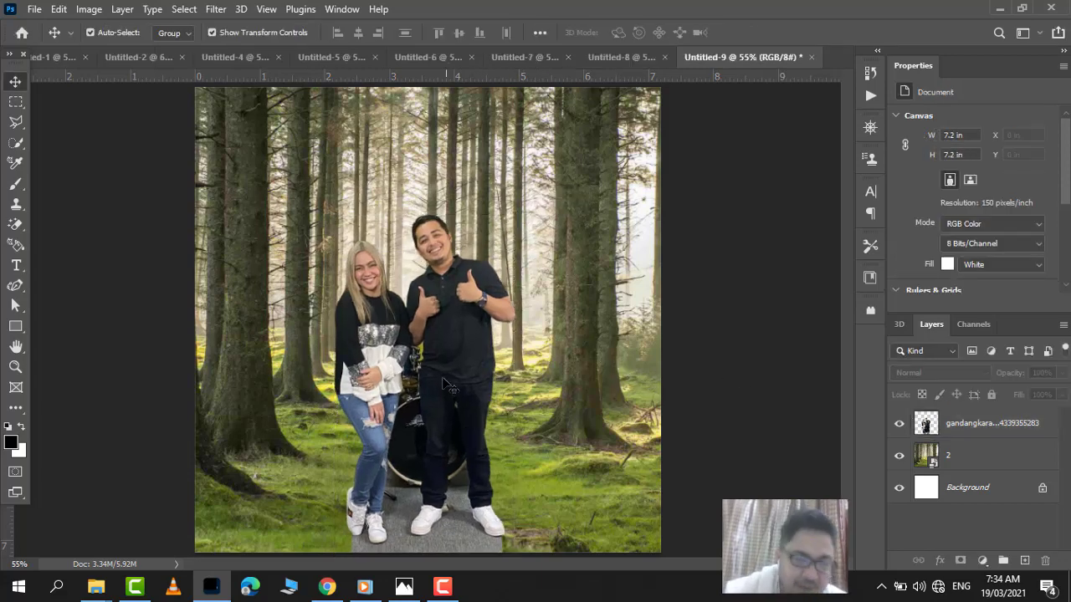
left_click_drag(444, 377, 431, 375)
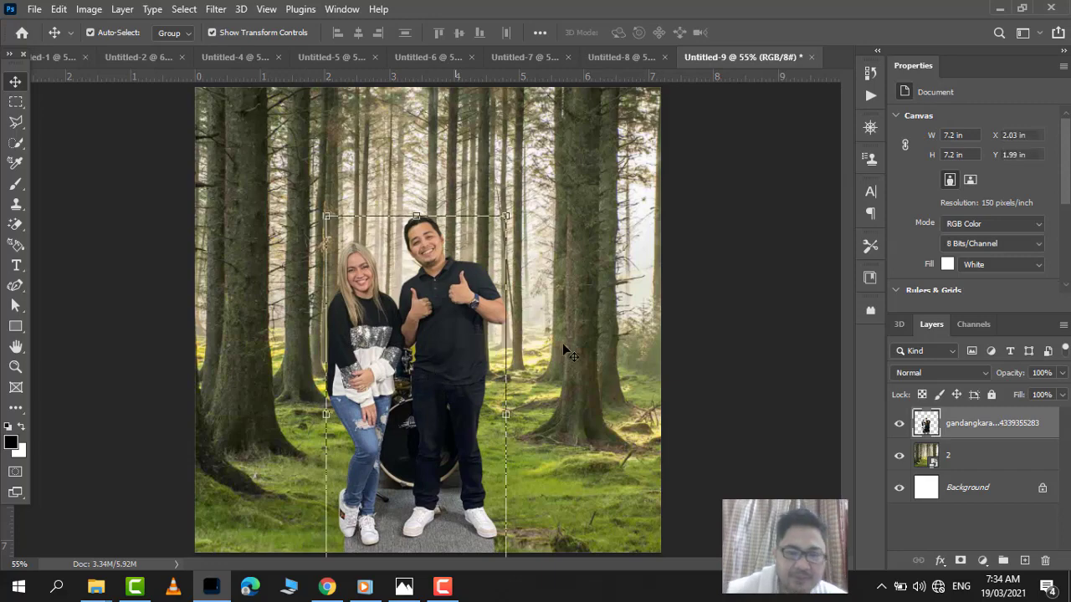
left_click(474, 441)
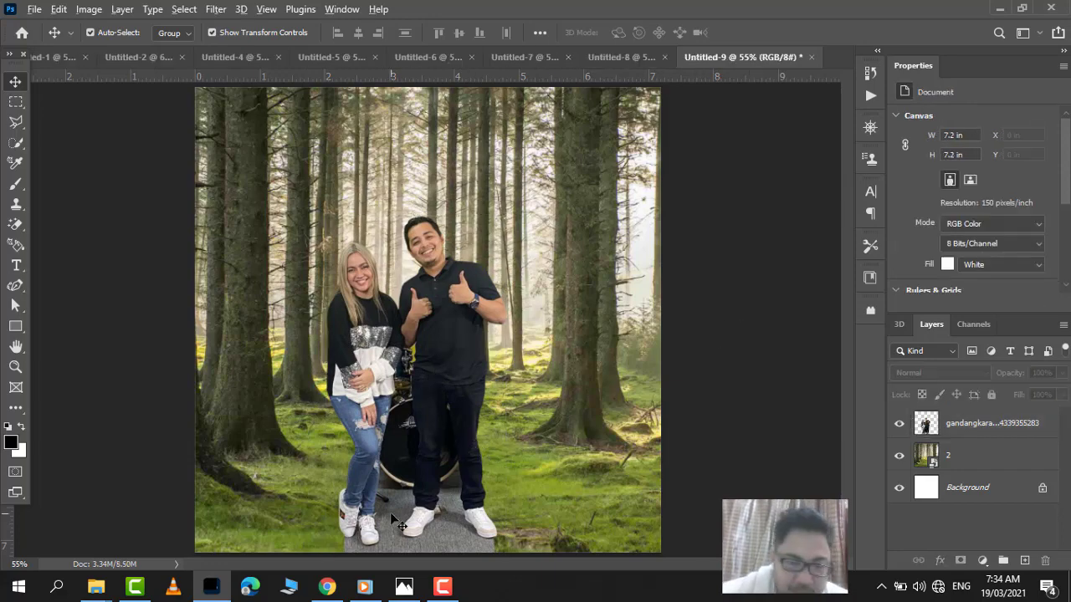
Activate the Polygonal Lasso tool for cutting out the carpet around the couple's shoes
scroll(390, 512, "up", 5)
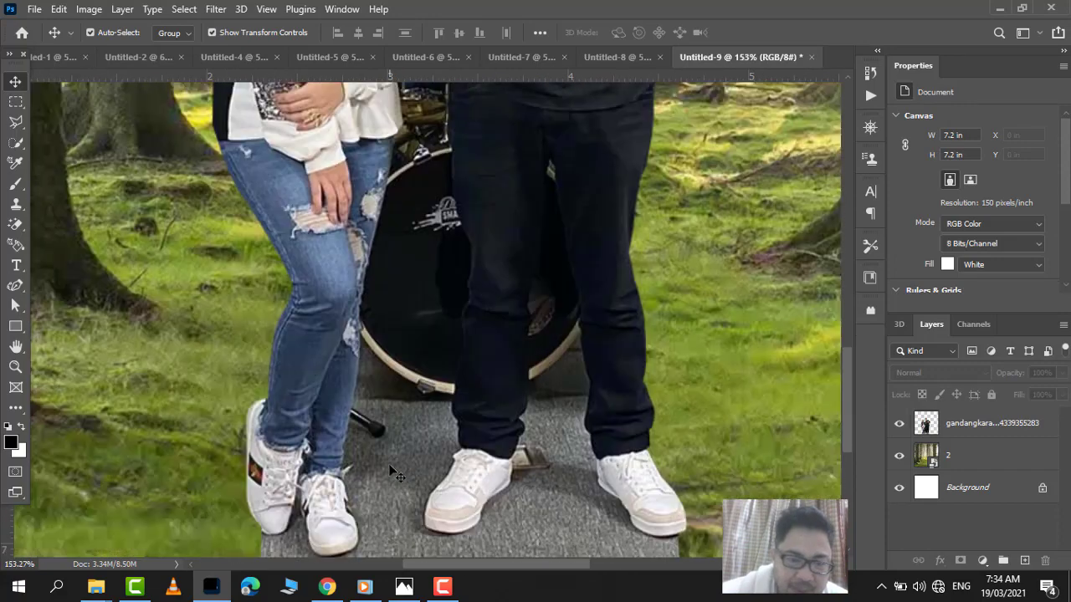
scroll(393, 471, "down", 3)
scroll(353, 473, "up", 1)
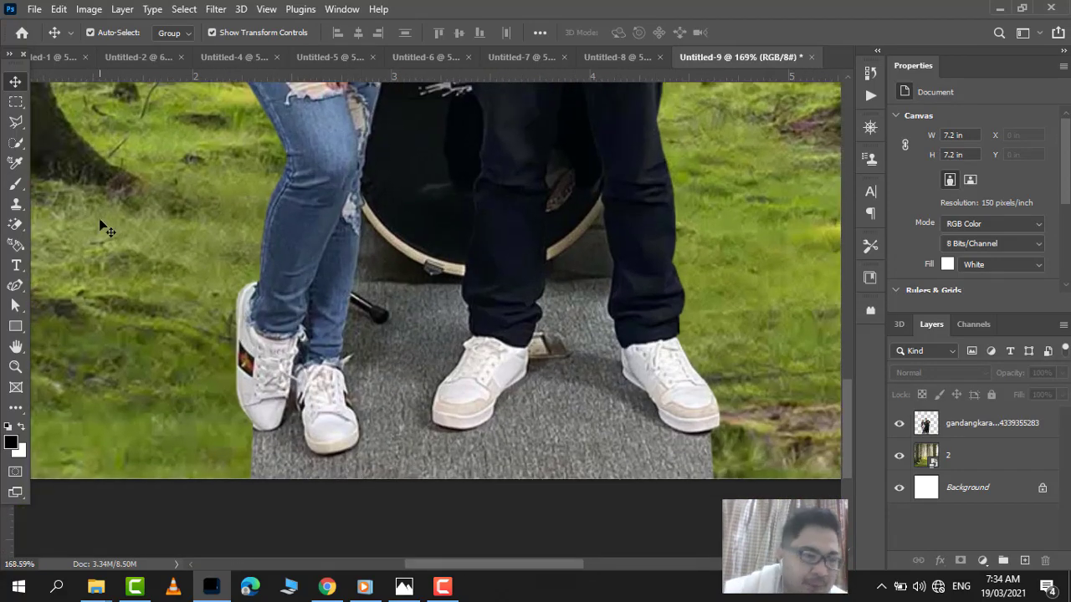
left_click(15, 123)
right_click(15, 123)
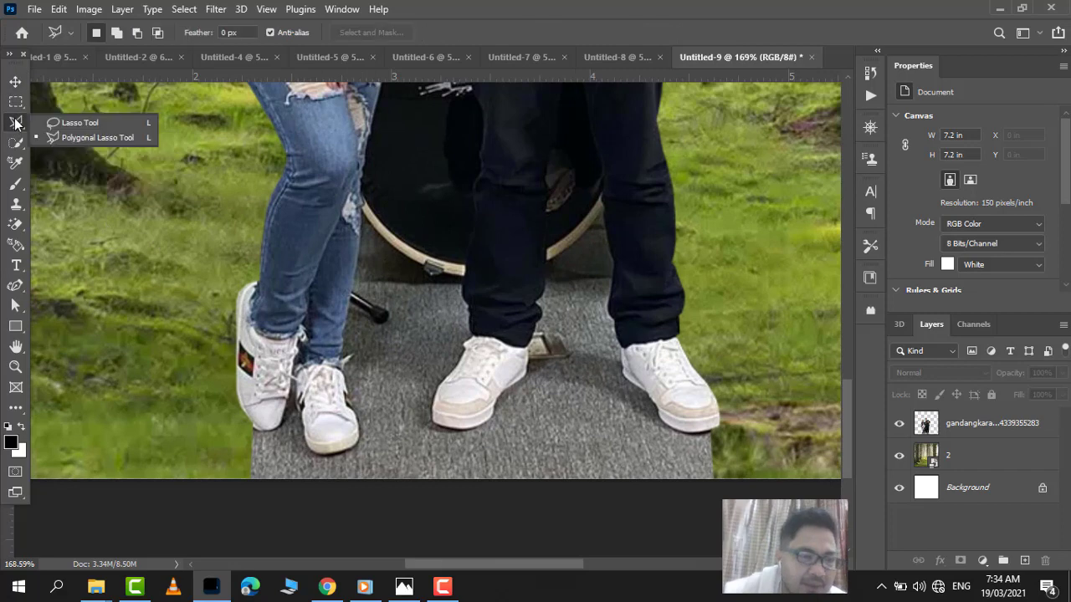
left_click(71, 140)
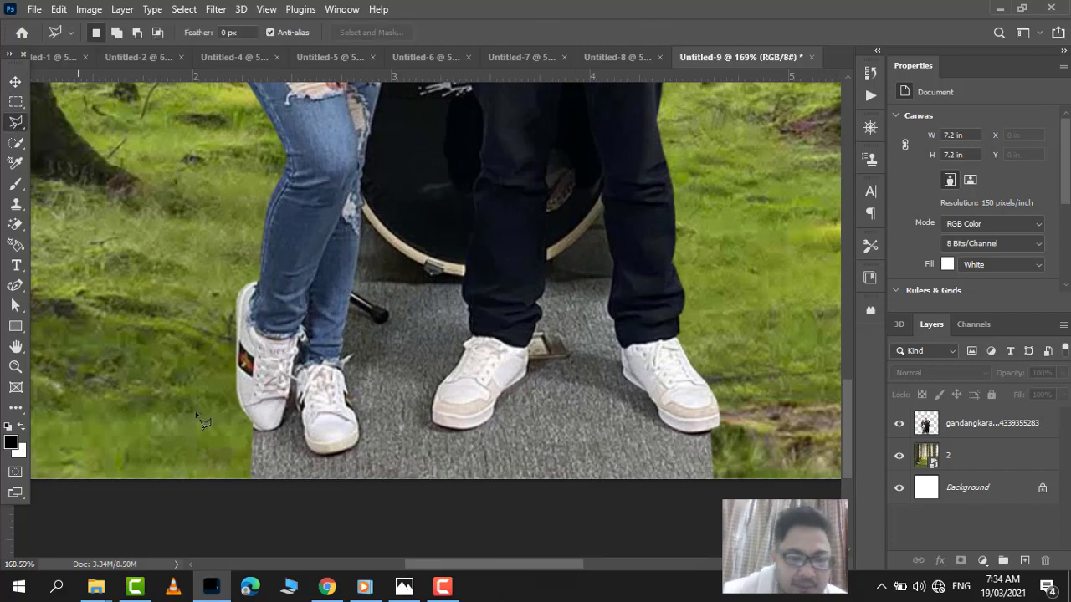
scroll(310, 534, "up", 3)
left_click(309, 519)
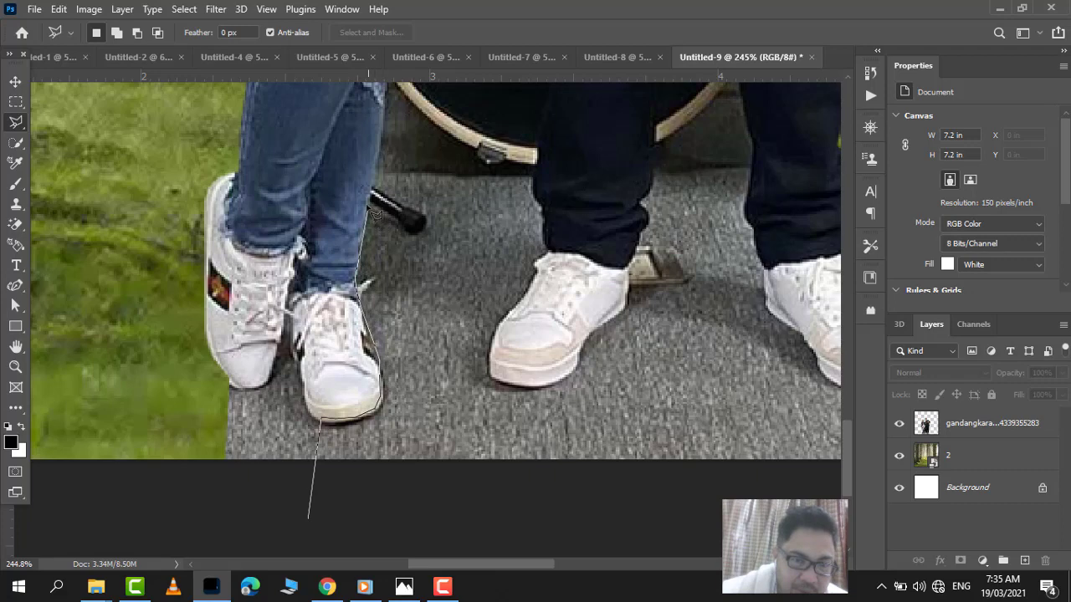
scroll(377, 251, "up", 3)
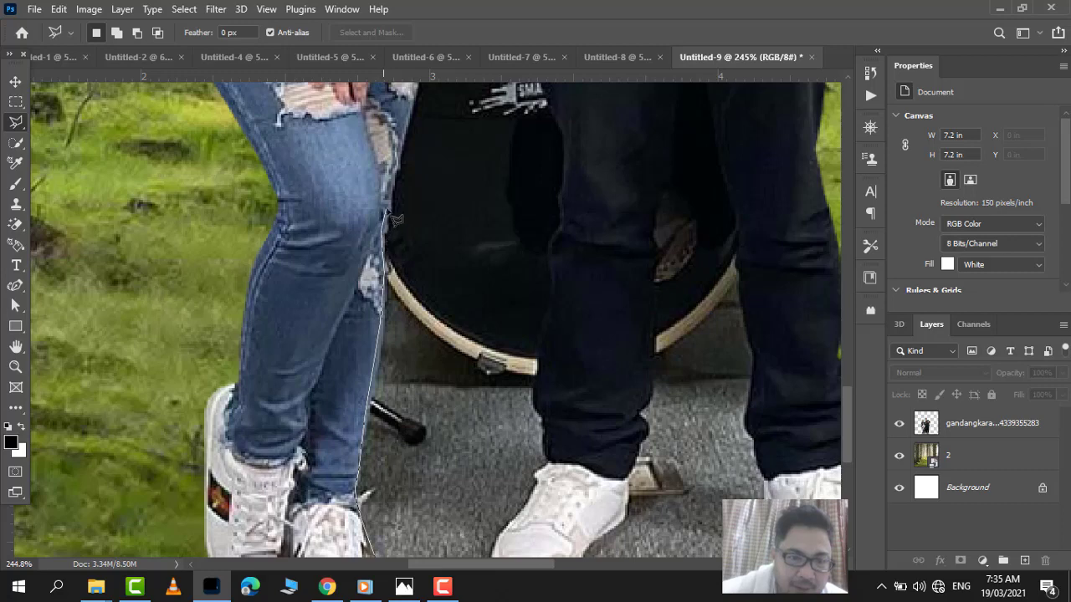
scroll(400, 200, "up", 5)
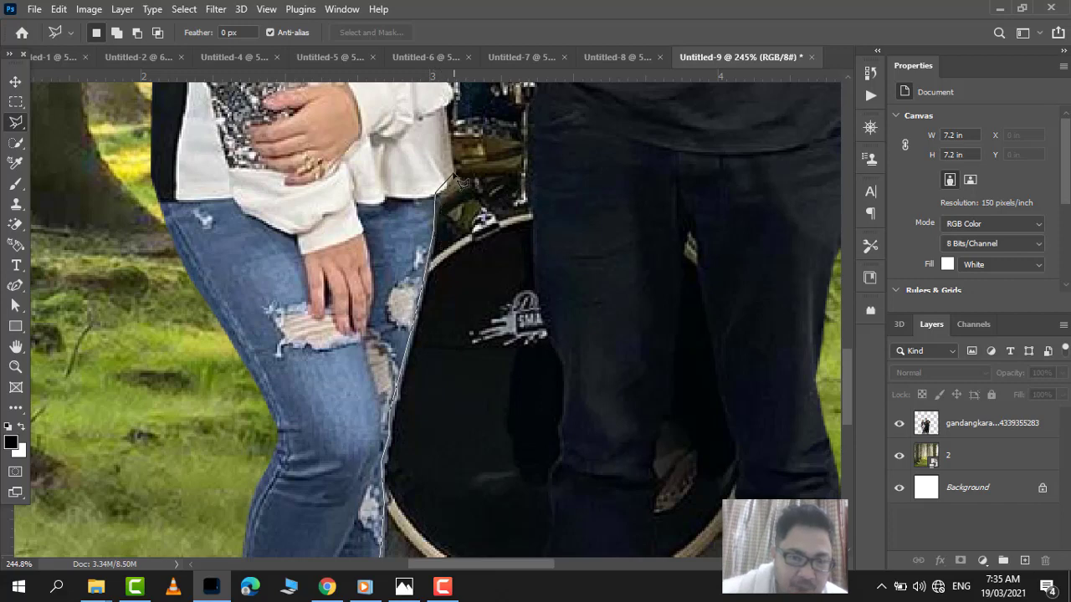
scroll(460, 185, "up", 4)
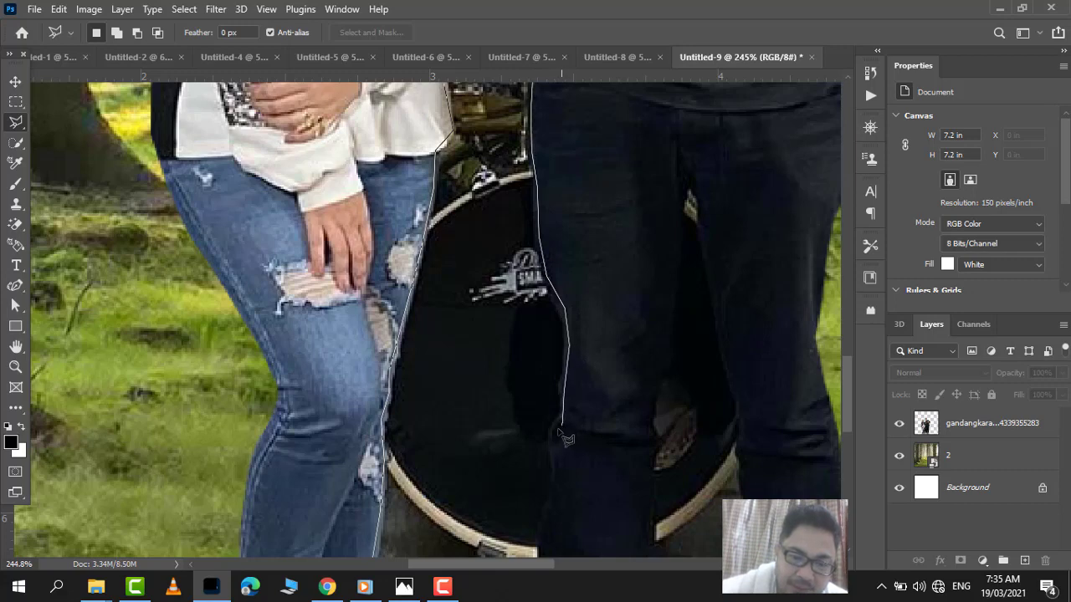
scroll(563, 444, "down", 5)
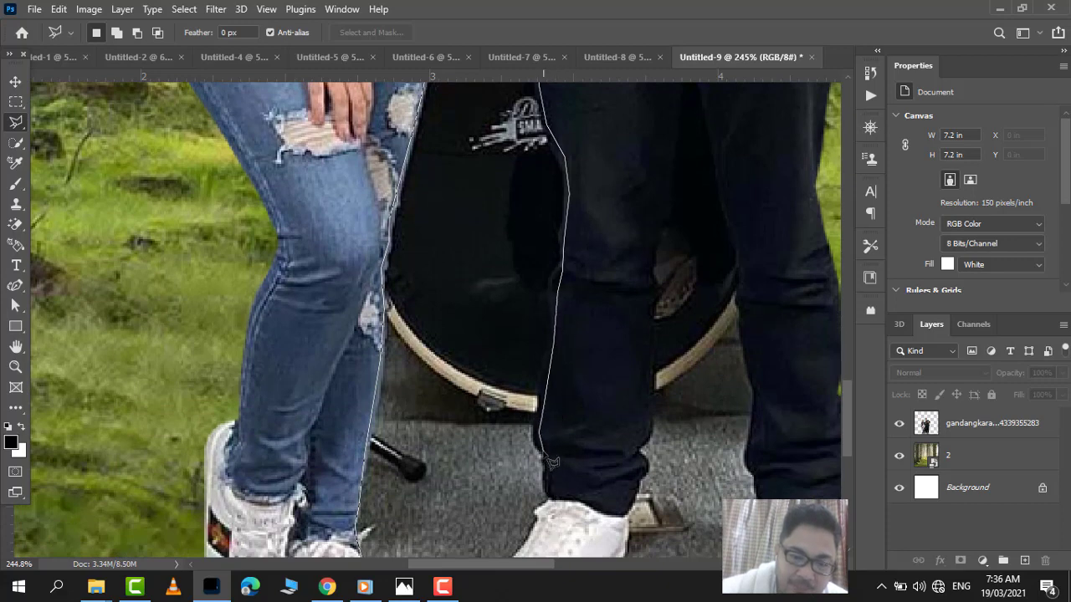
scroll(552, 469, "down", 3)
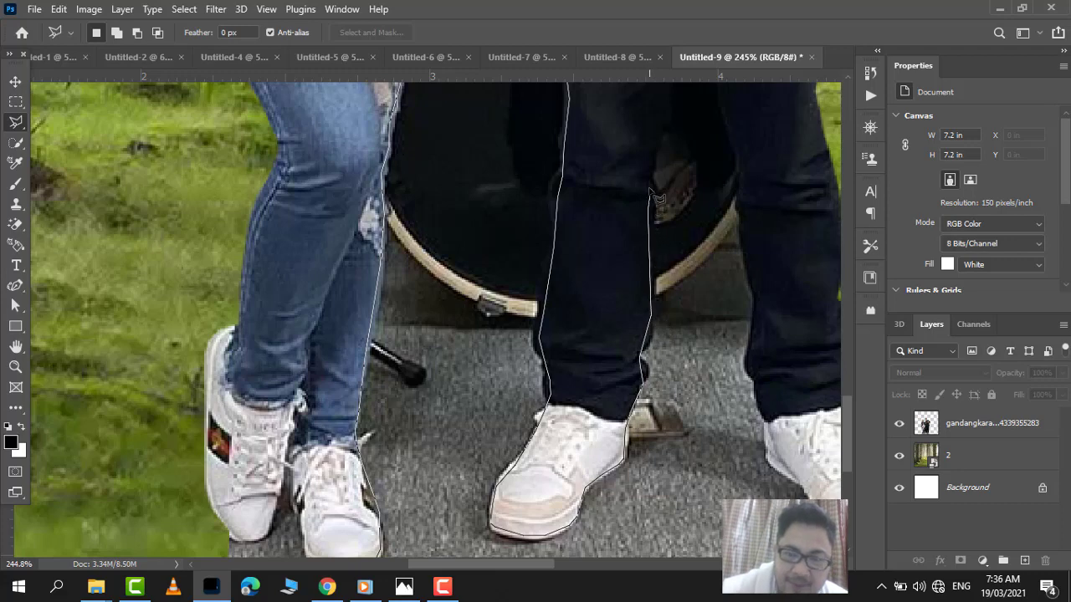
scroll(657, 201, "up", 3)
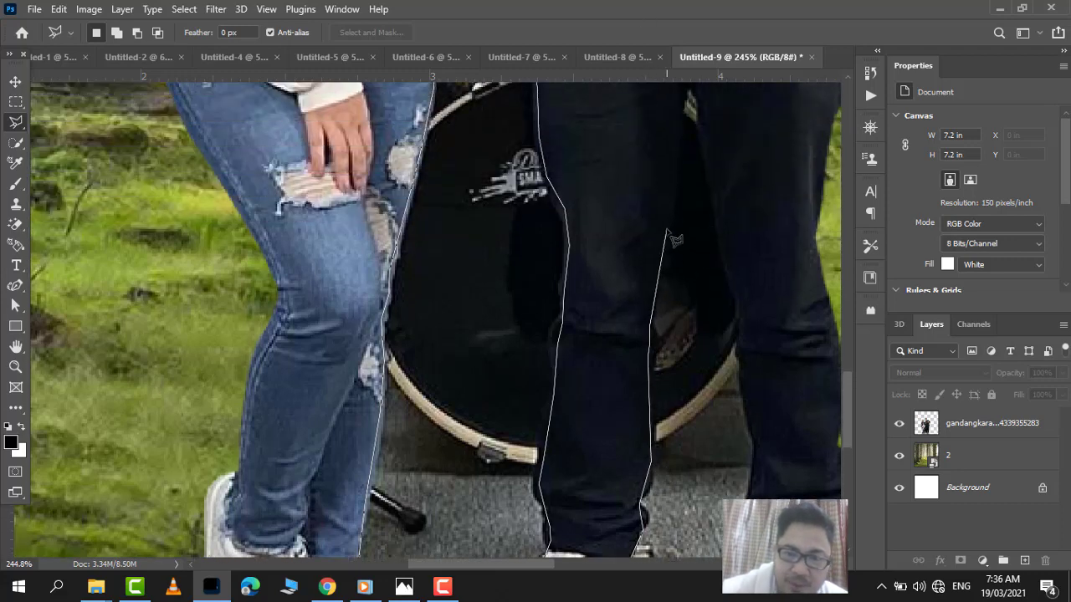
scroll(699, 201, "up", 3)
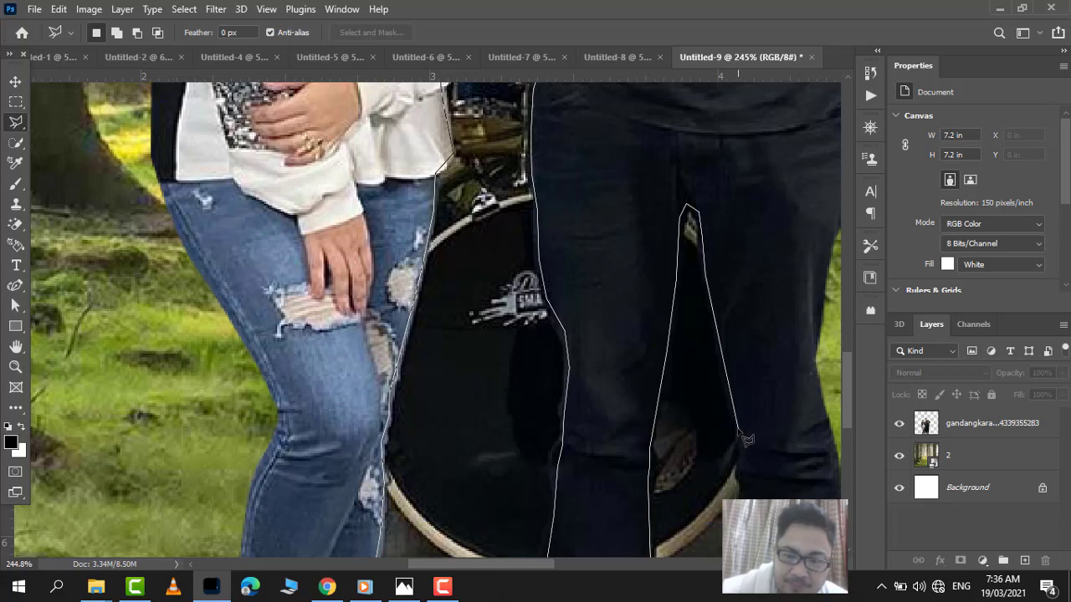
double_click(740, 484)
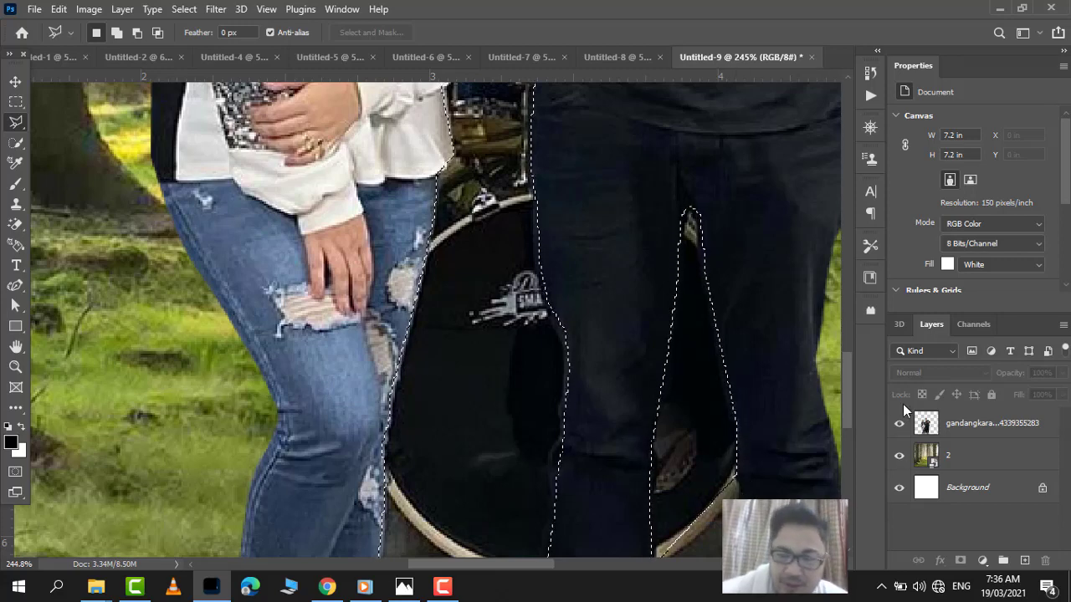
left_click_drag(846, 376, 848, 425)
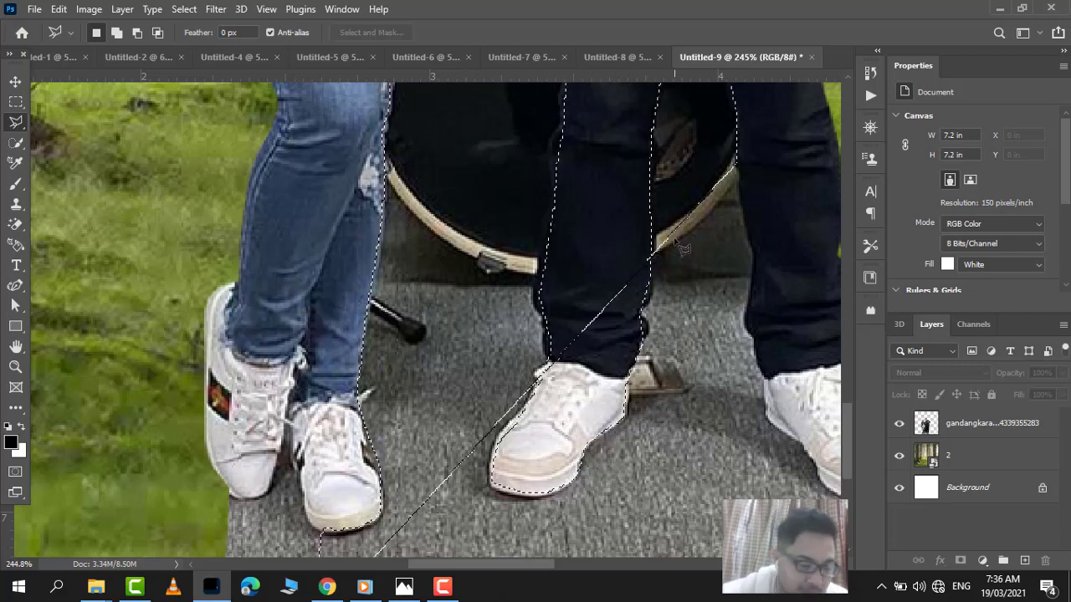
key("ctrl+d")
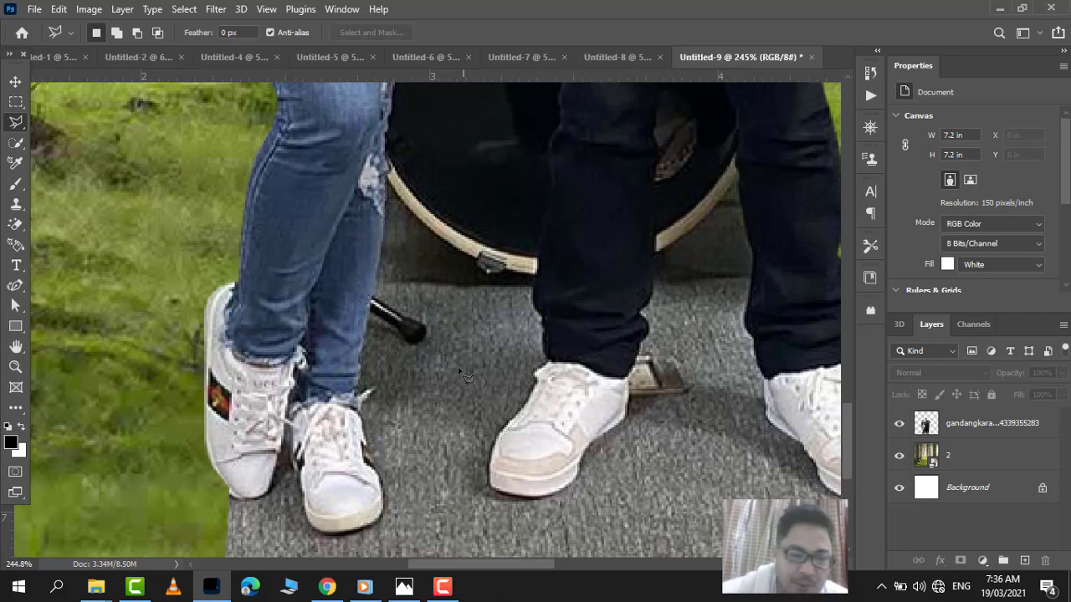
Lasso the carpet between the woman's shoes and the man's nearer shoe, delete it from the couple's layer and deselect
scroll(291, 400, "down", 2)
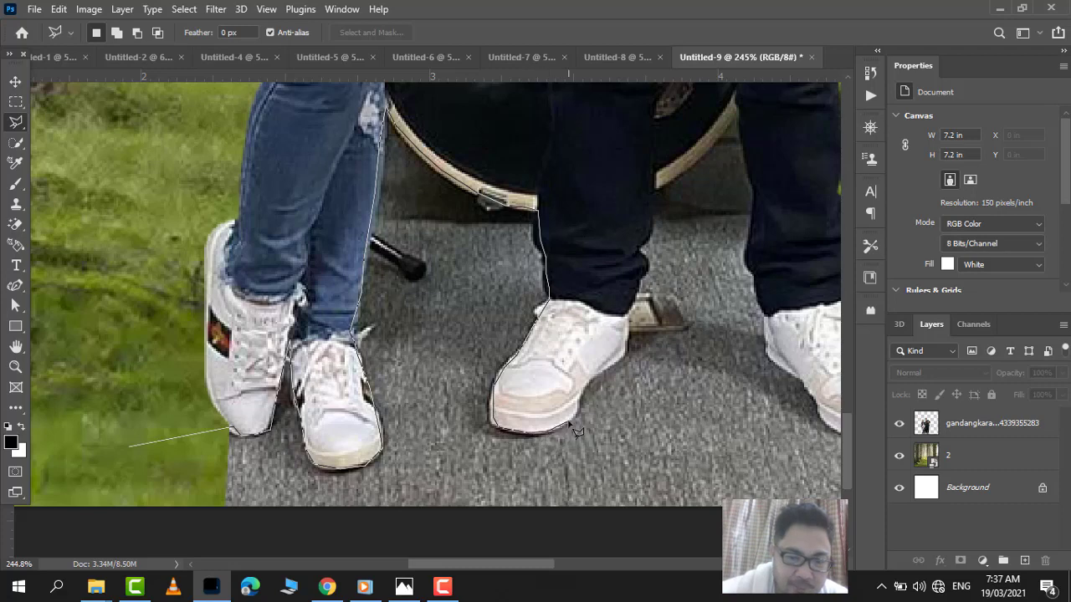
left_click(591, 529)
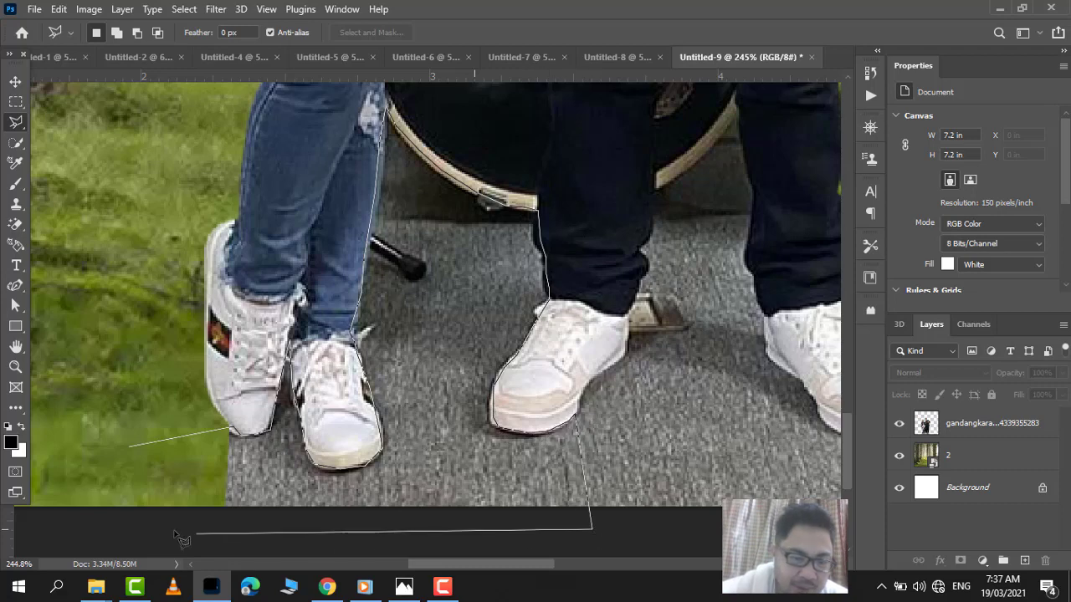
left_click(160, 528)
left_click(132, 450)
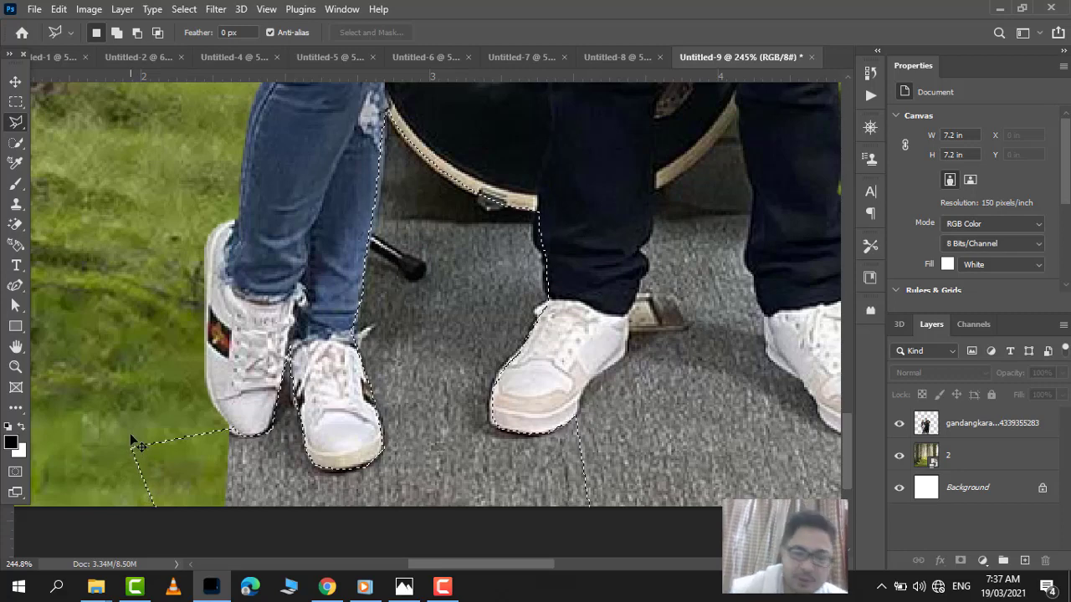
left_click(992, 423)
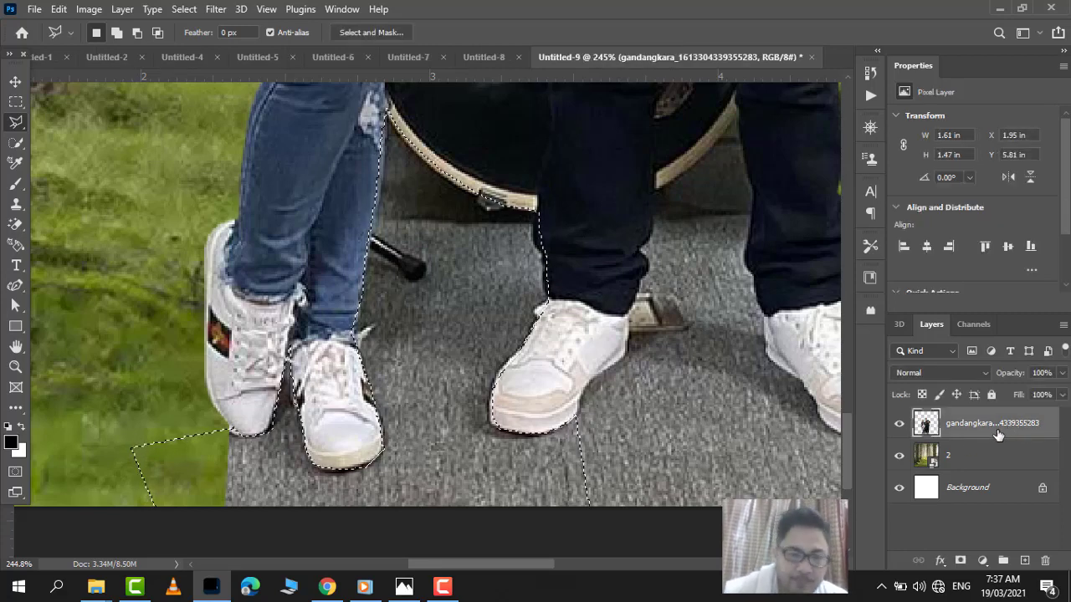
key("Delete")
key("ctrl+d")
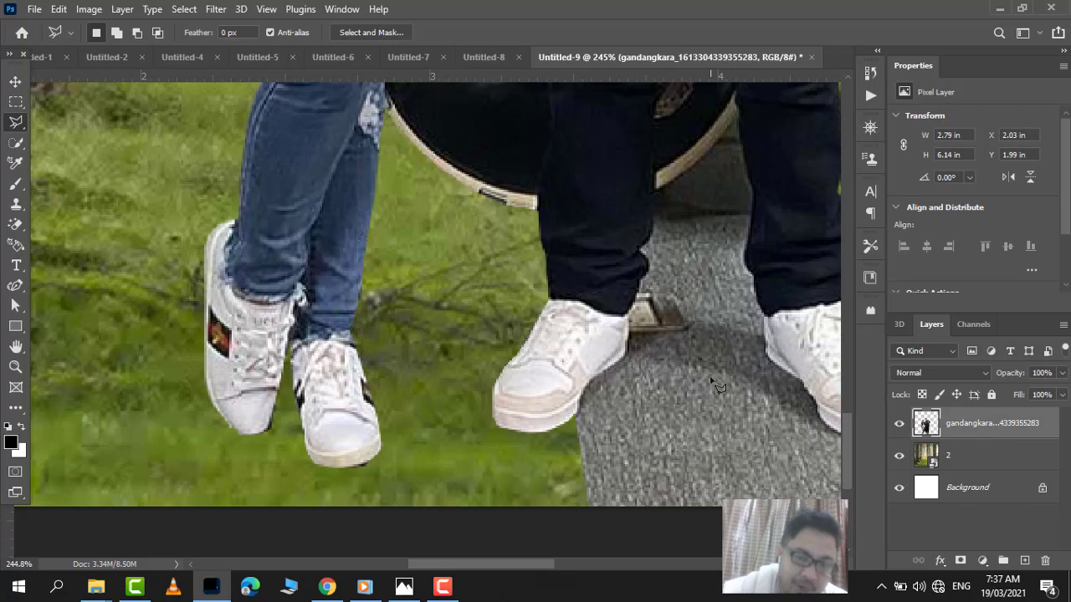
Lasso the carpet and drum visible between the man's legs and shoes, delete that area from the couple's layer and deselect
left_click_drag(545, 360, 333, 362)
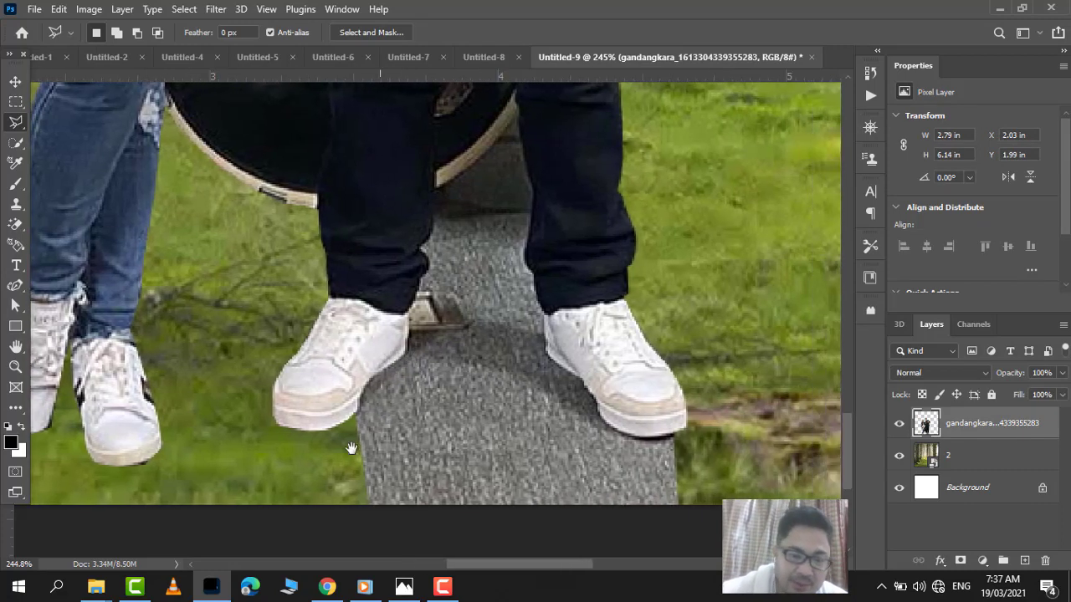
left_click(261, 529)
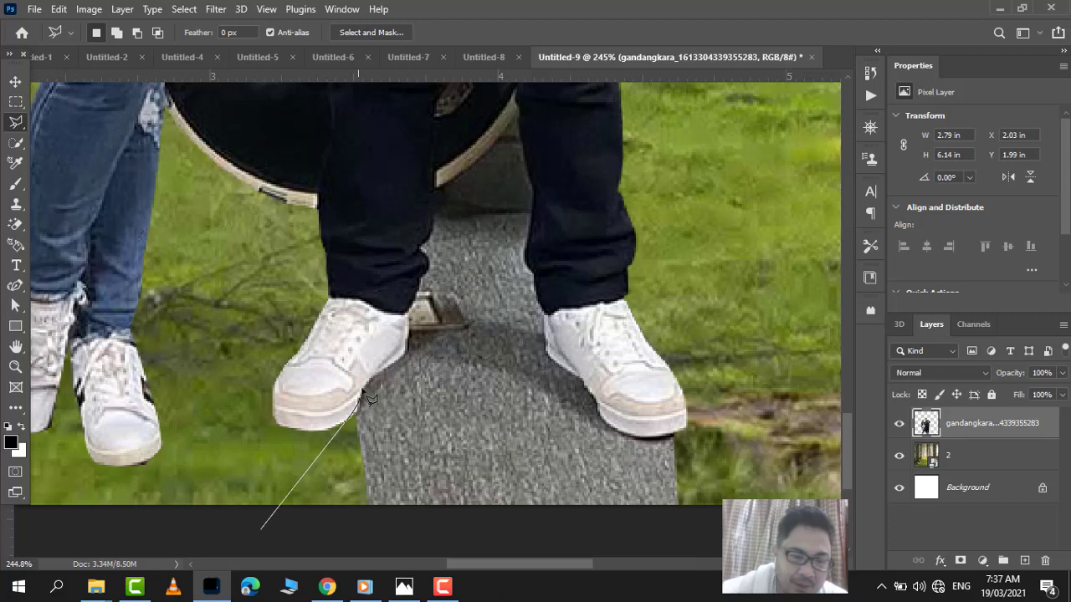
left_click(409, 350)
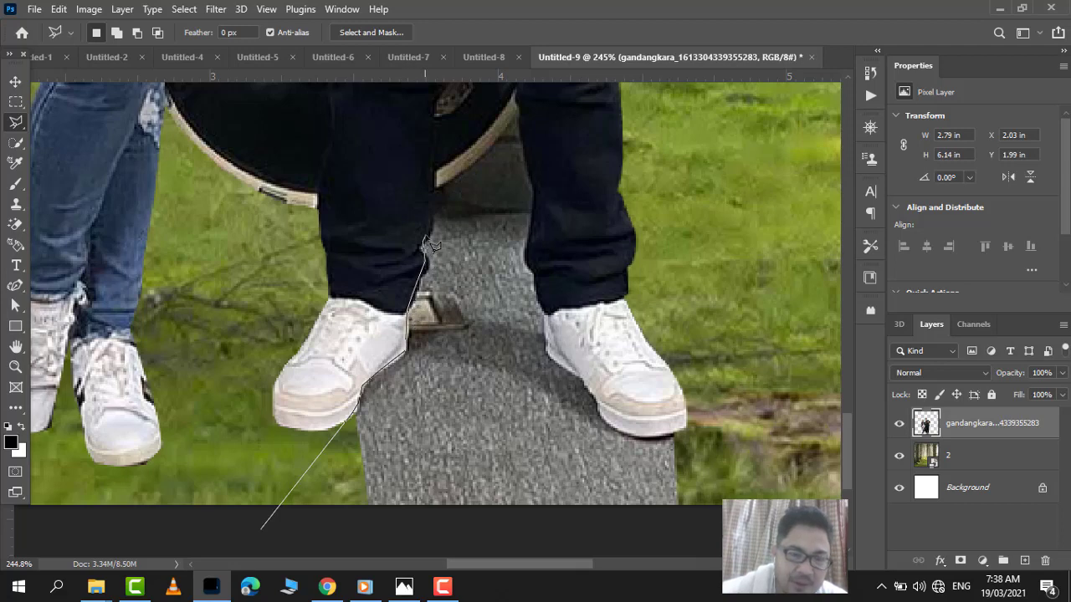
left_click(425, 248)
left_click(432, 143)
scroll(445, 201, "up", 5)
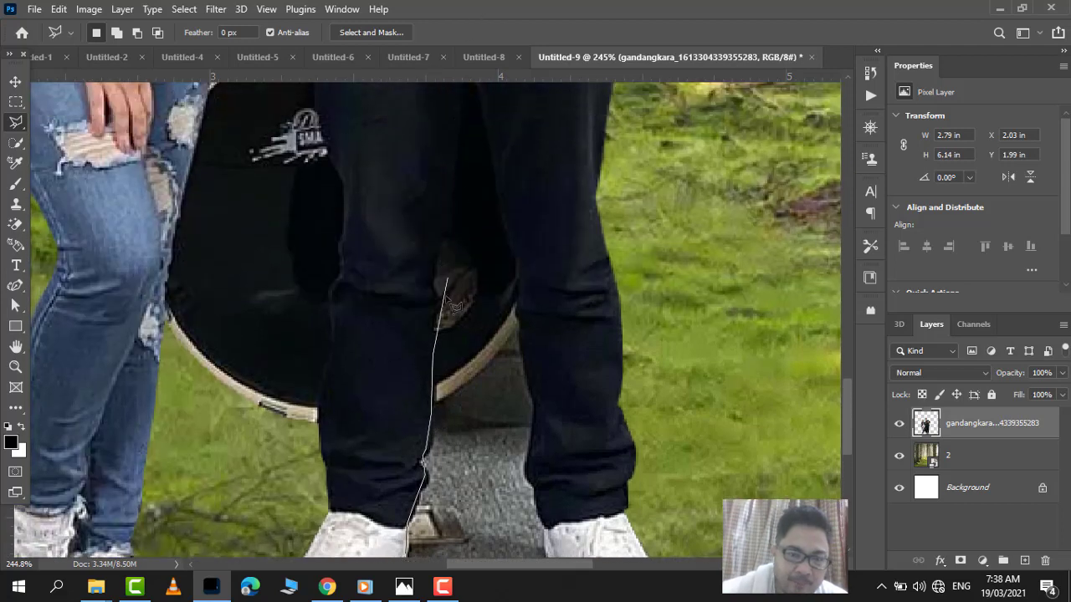
left_click(430, 283)
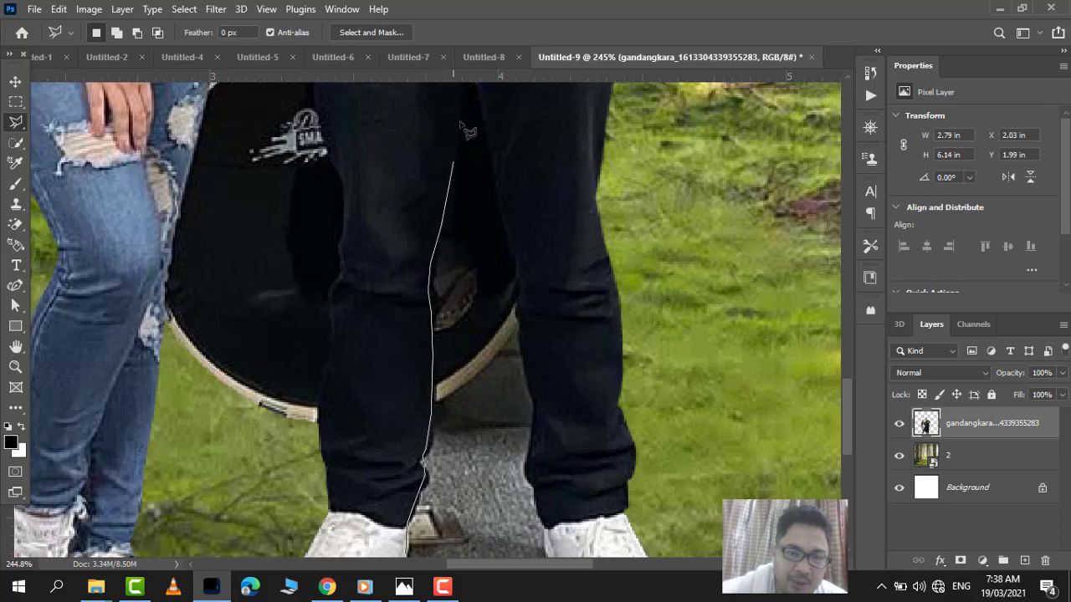
scroll(452, 176, "up", 4)
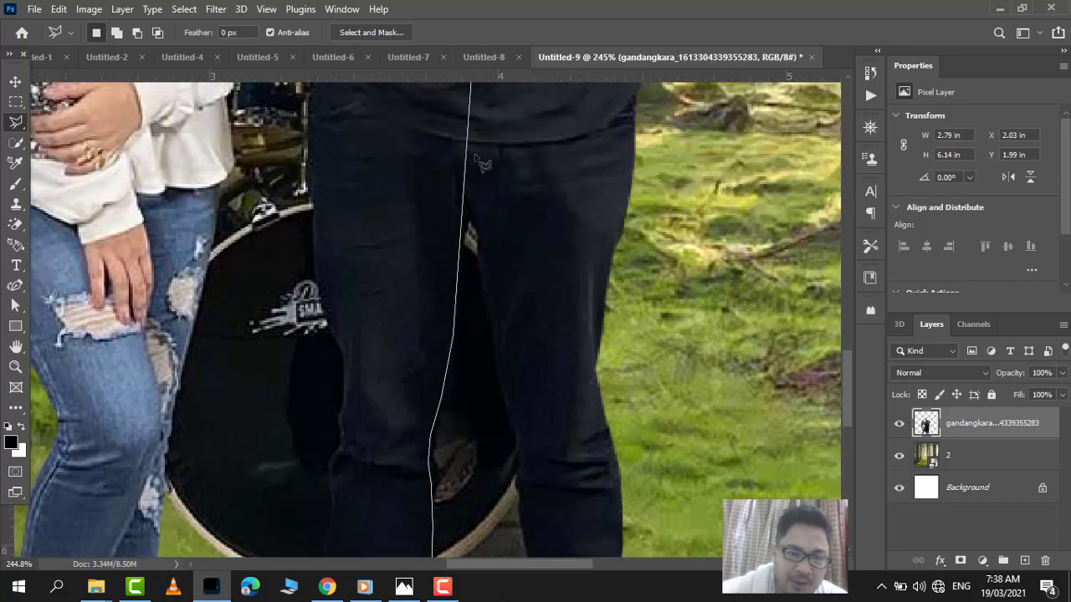
left_click(469, 219)
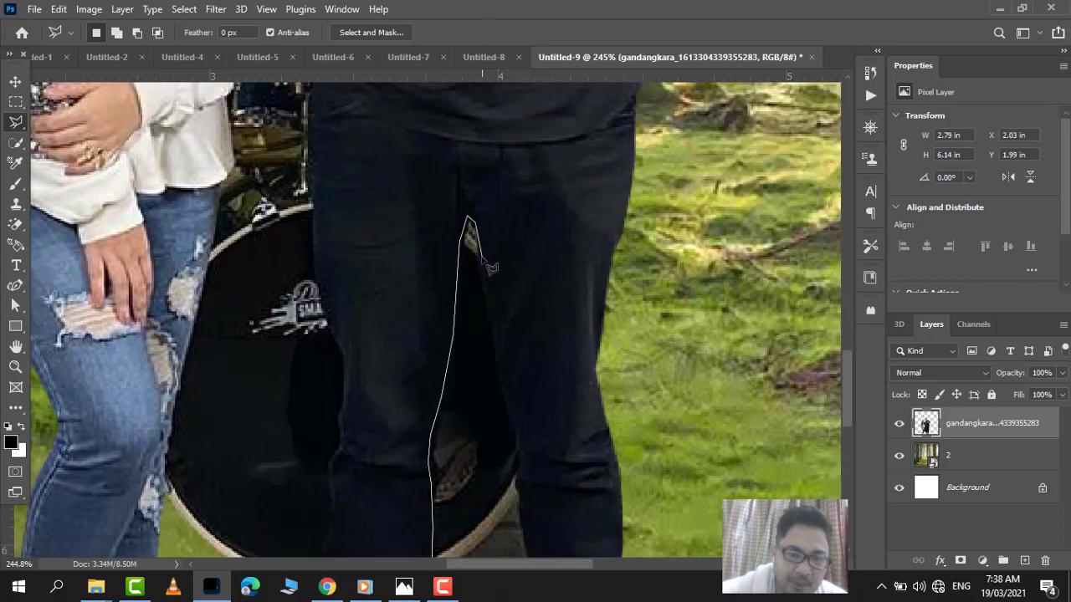
left_click(522, 445)
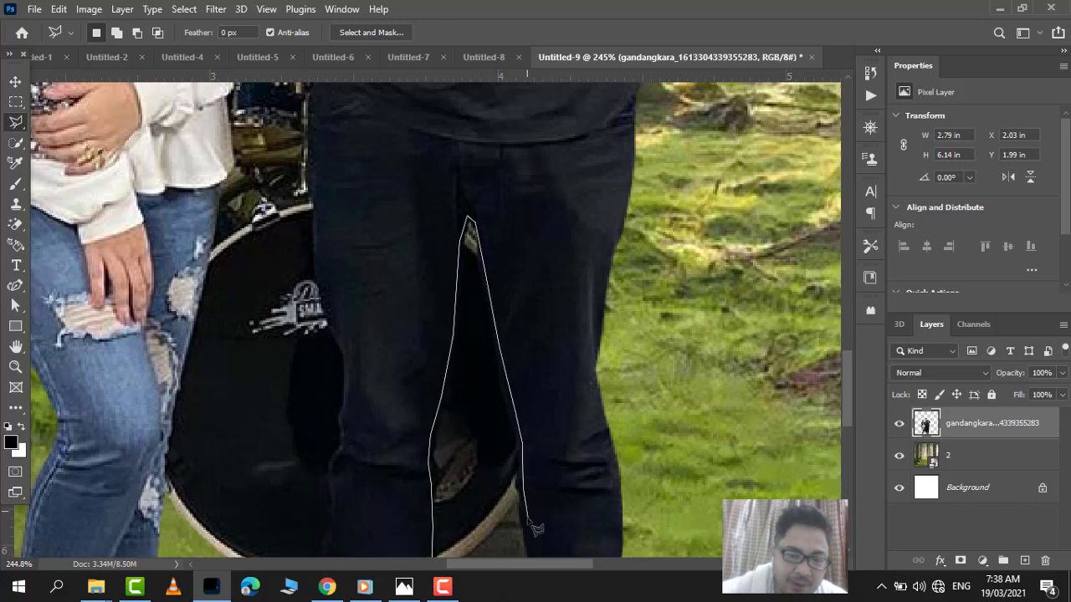
scroll(532, 505, "down", 5)
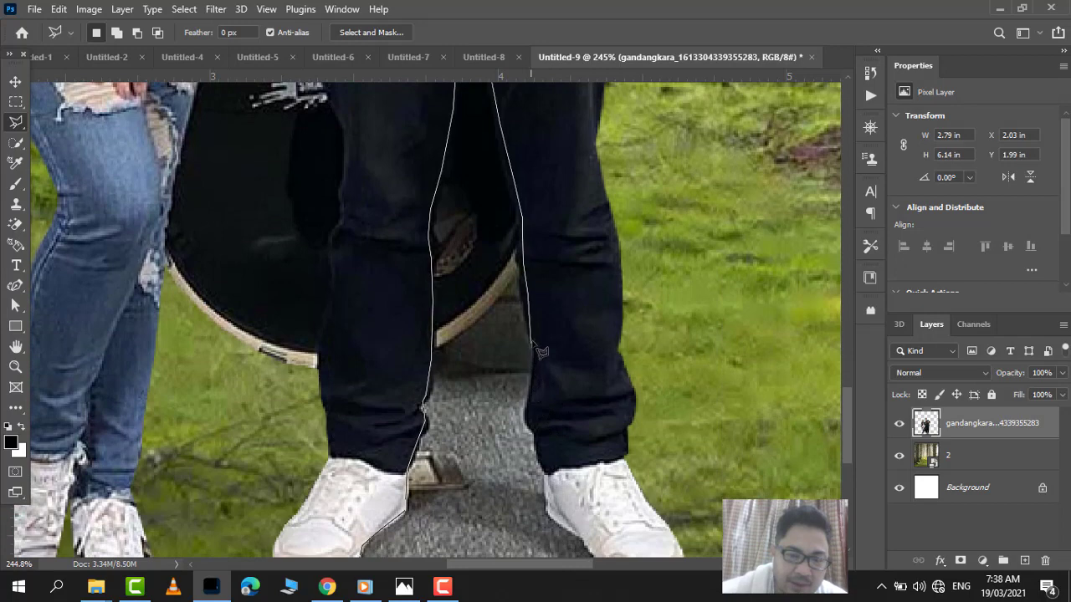
left_click(534, 405)
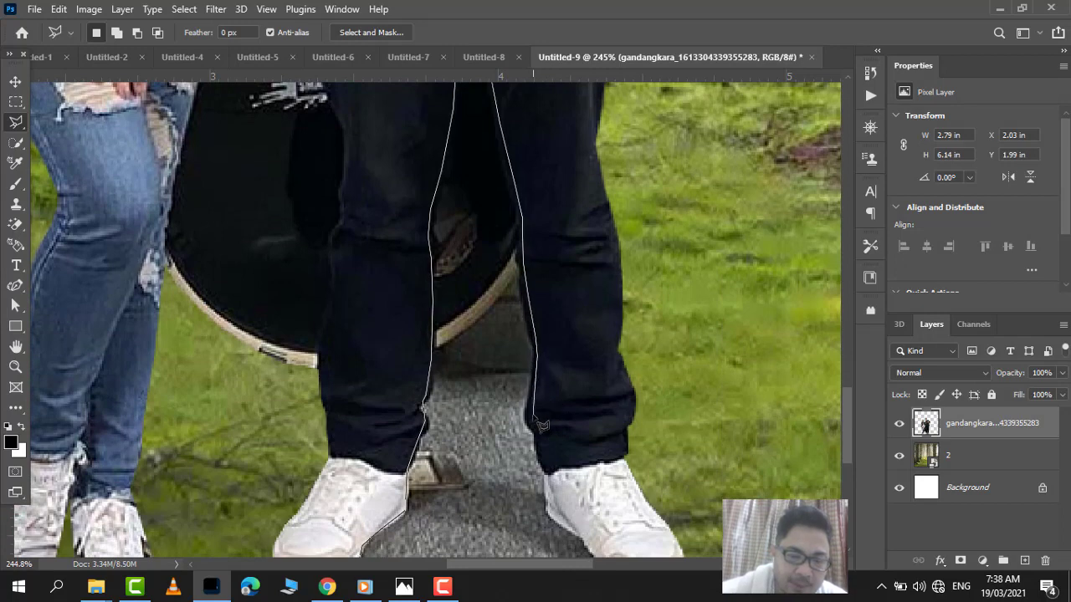
left_click(550, 473)
scroll(558, 518, "down", 5)
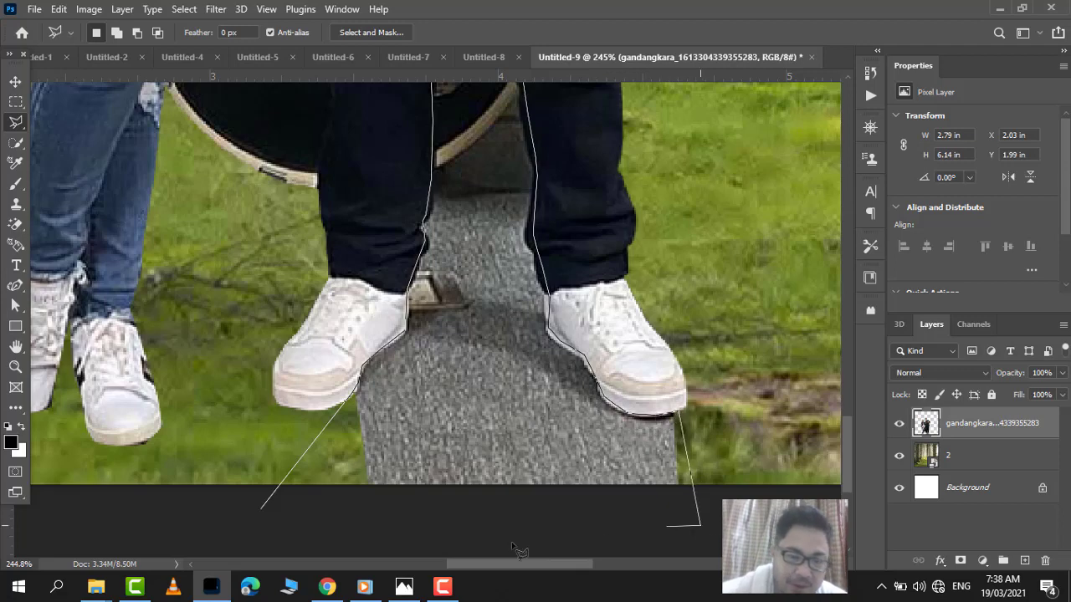
left_click(699, 525)
left_click(241, 546)
left_click(266, 512)
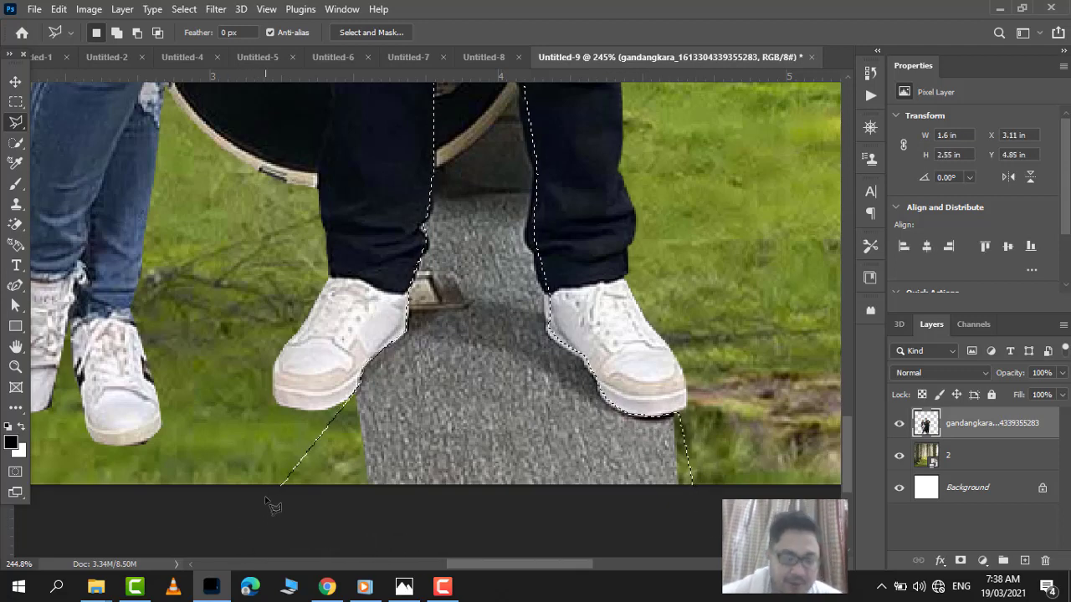
key("Delete")
key("ctrl+d")
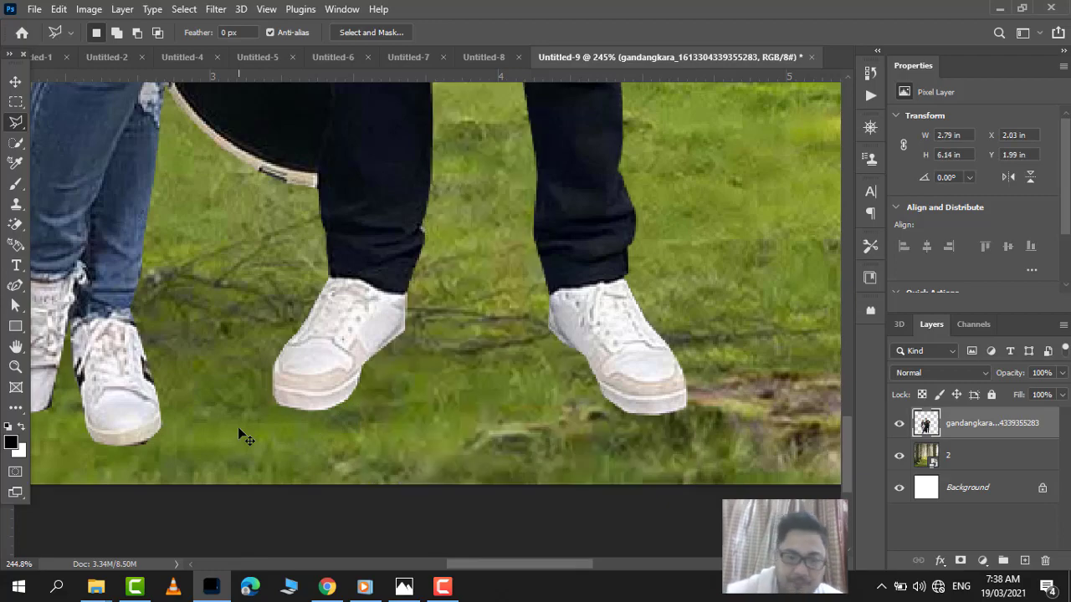
Lasso the remaining drum kit between the woman and the man, from his elbow to the ground, delete it and deselect
key("ctrl+0")
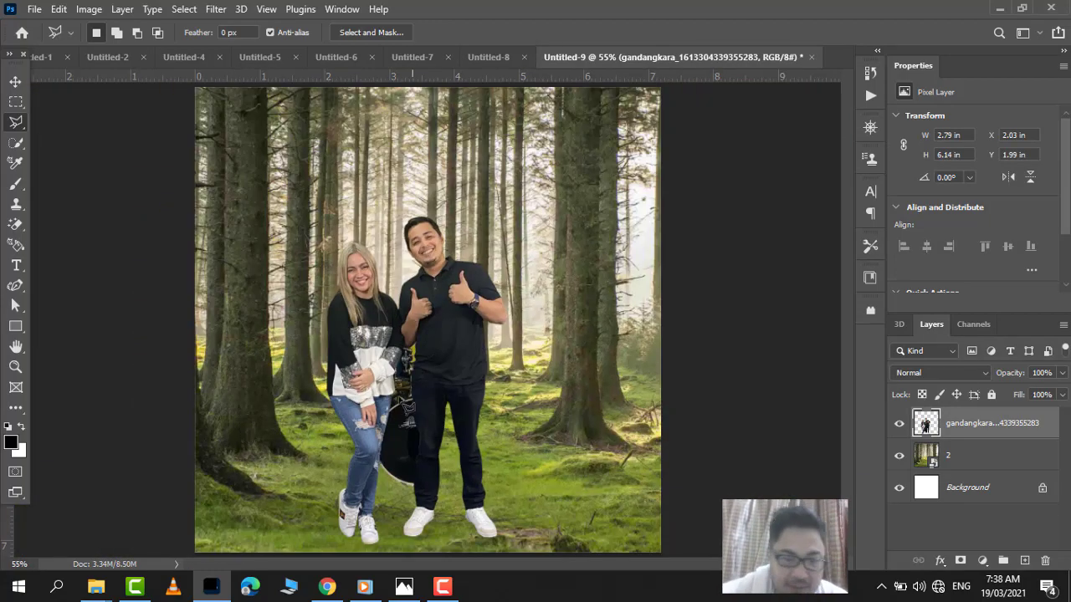
scroll(395, 444, "up", 5)
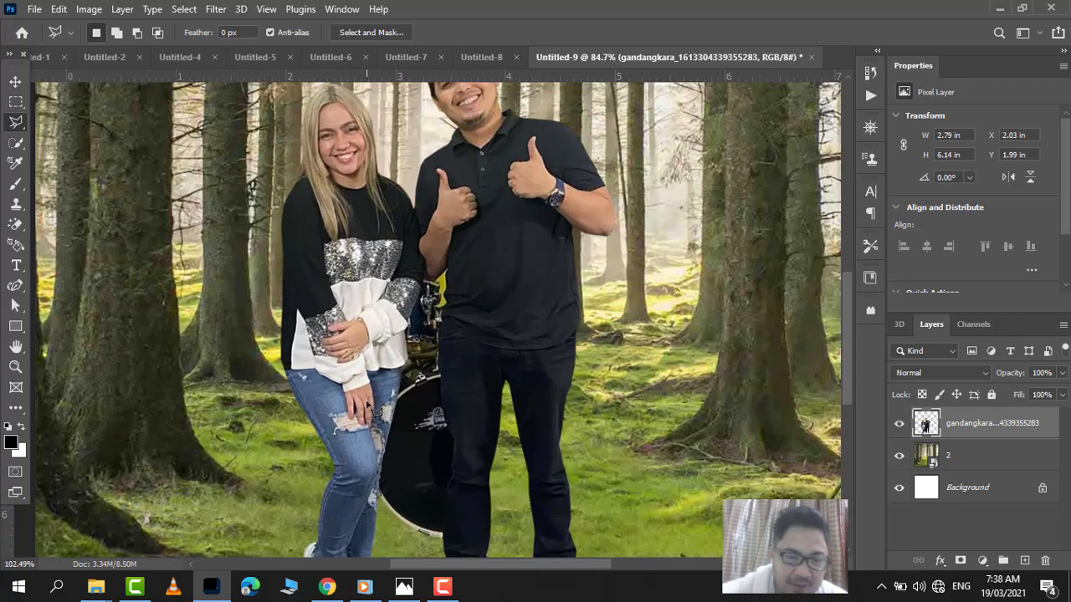
scroll(416, 392, "down", 10)
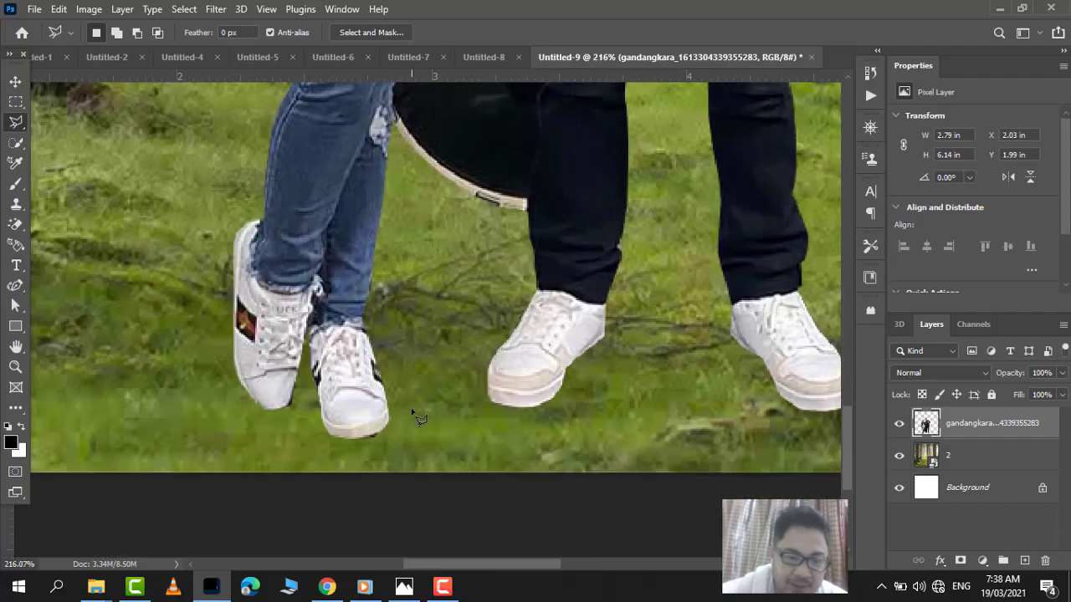
scroll(416, 418, "down", 1)
left_click(405, 481)
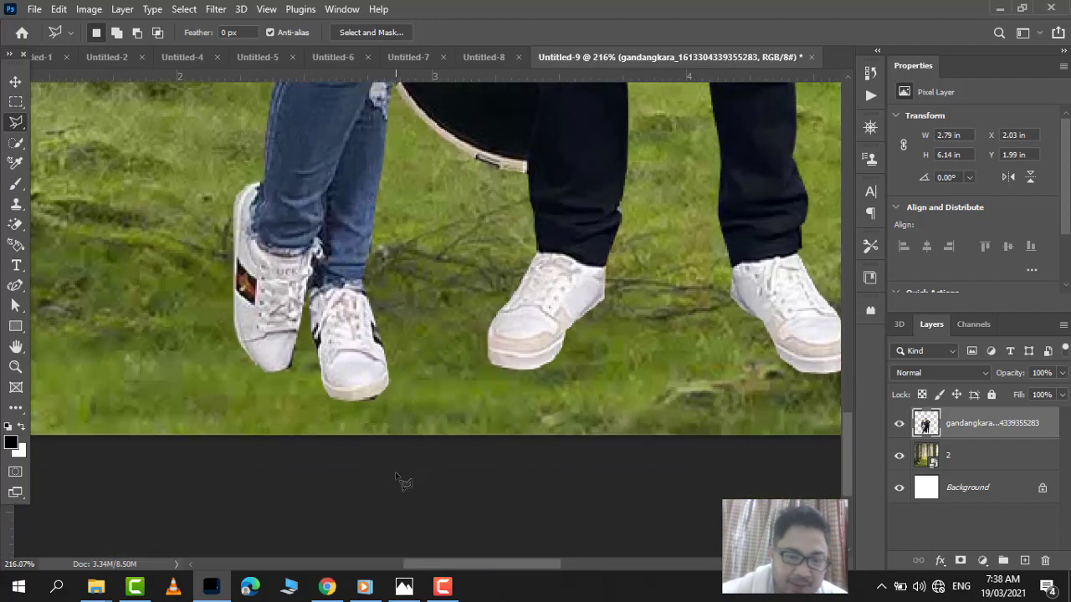
scroll(410, 377, "up", 4)
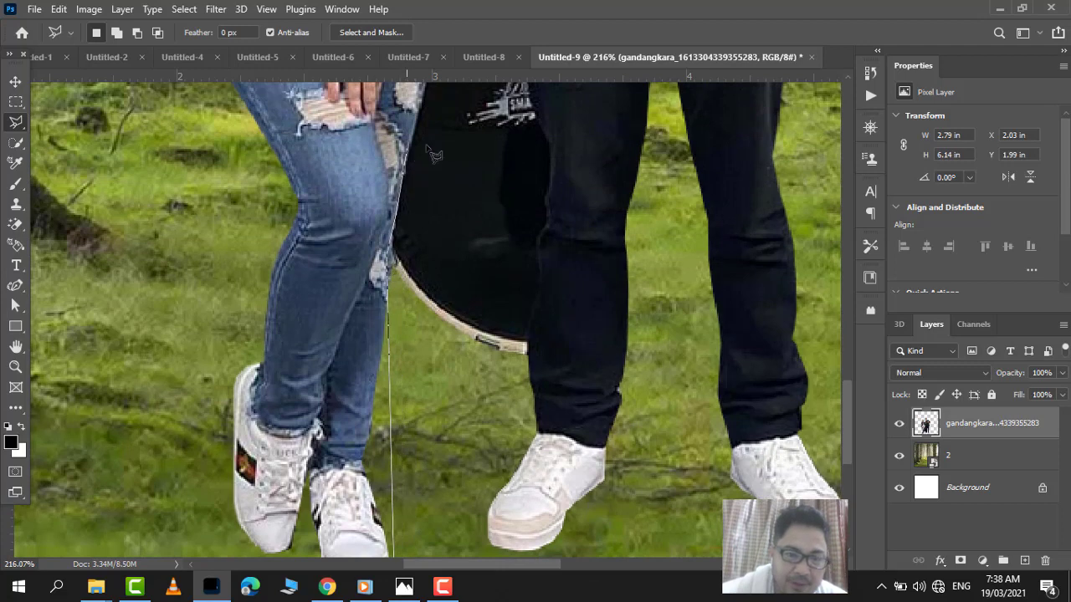
scroll(433, 154, "up", 3)
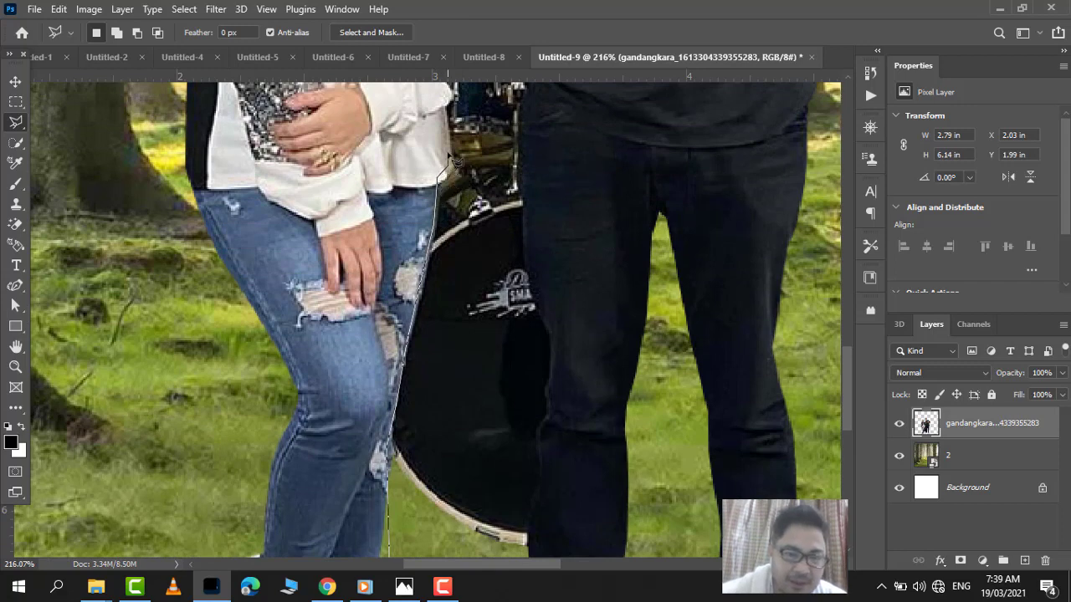
scroll(452, 155, "up", 3)
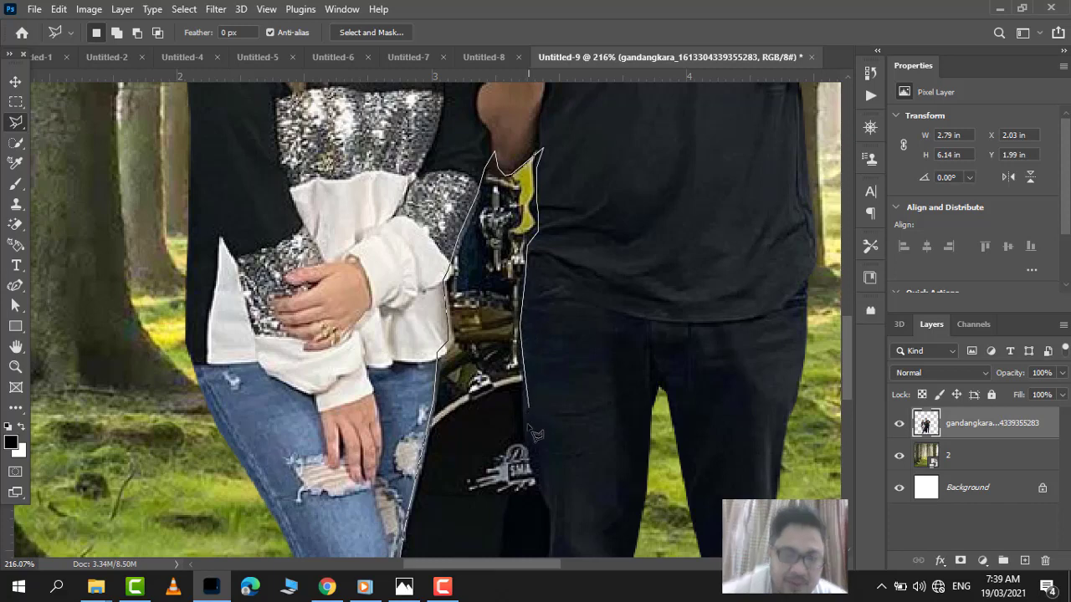
scroll(535, 469, "down", 3)
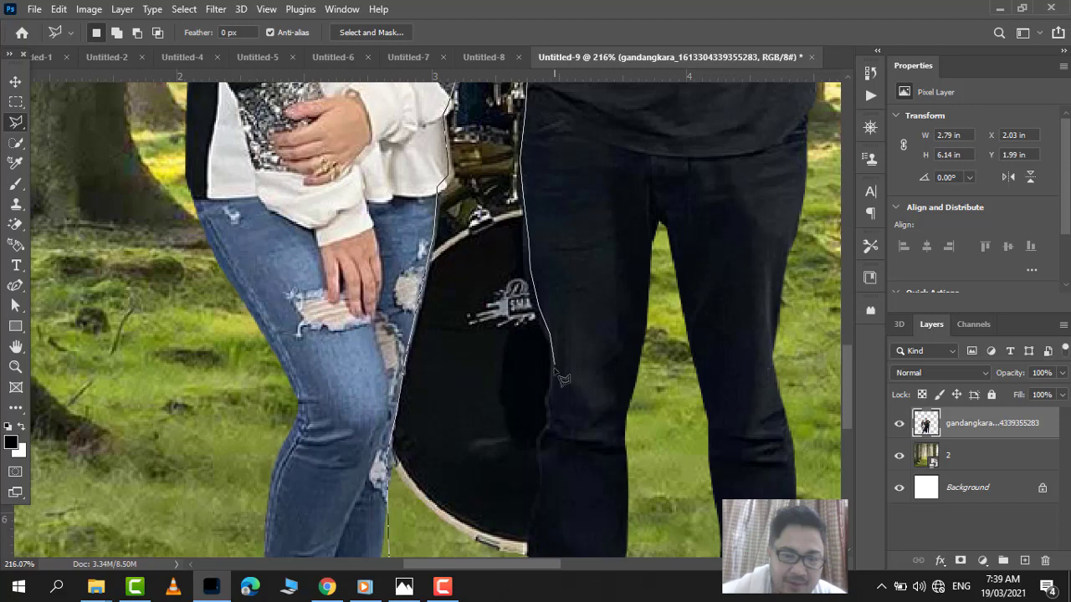
mouse_move(555, 371)
left_mouse_down()
mouse_move(544, 446)
mouse_move(574, 563)
mouse_move(539, 479)
left_mouse_up()
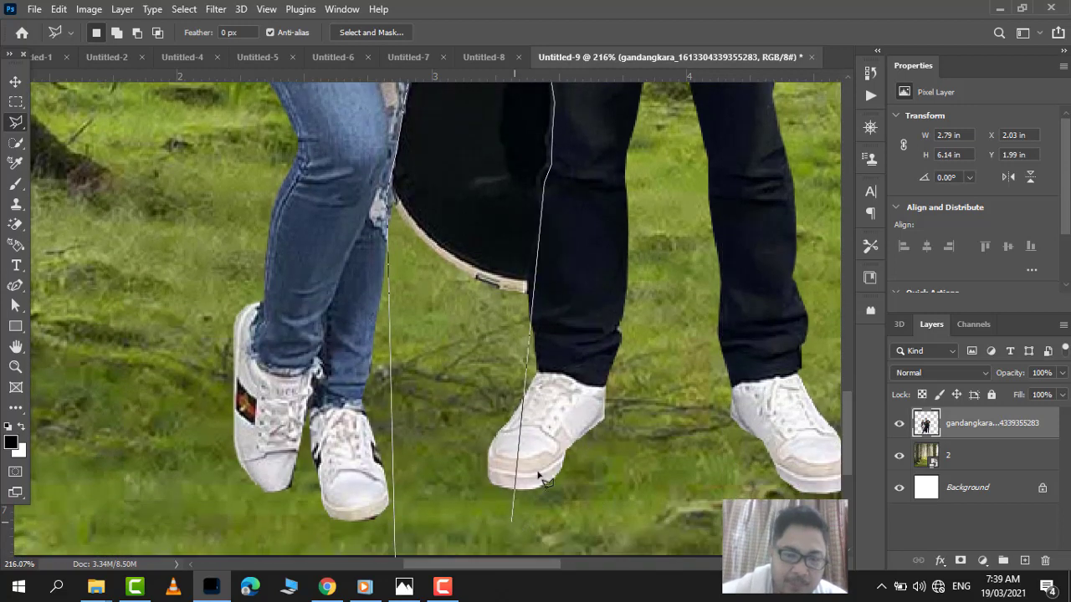
key("BackSpace")
key("BackSpace")
key("BackSpace")
key("BackSpace")
key("BackSpace")
key("BackSpace")
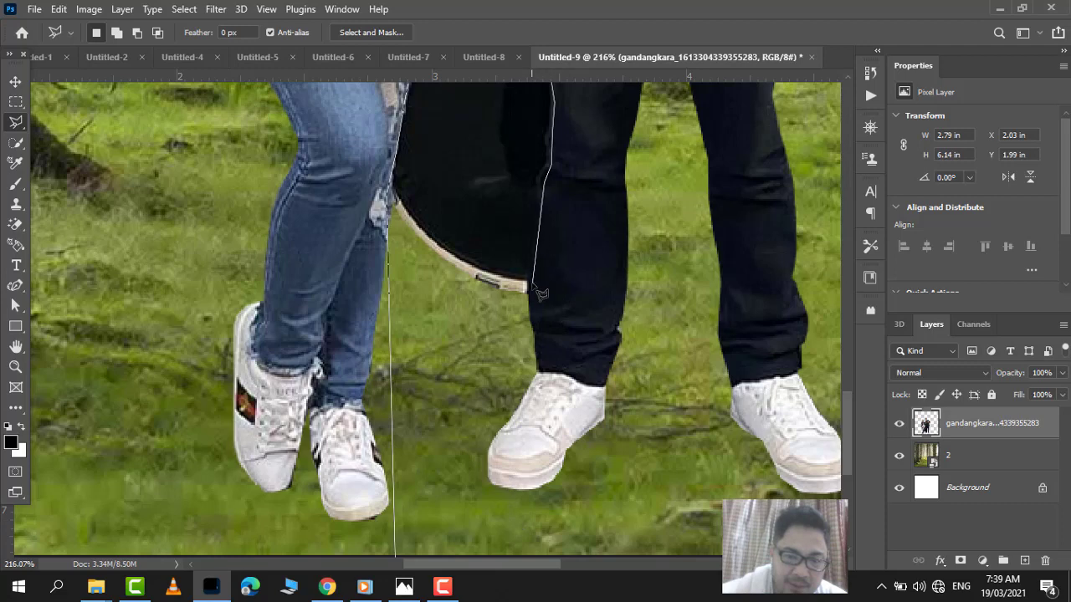
mouse_move(541, 294)
left_mouse_down()
mouse_move(545, 326)
mouse_move(458, 442)
mouse_move(432, 554)
mouse_move(406, 502)
mouse_move(419, 461)
mouse_move(402, 446)
left_mouse_up()
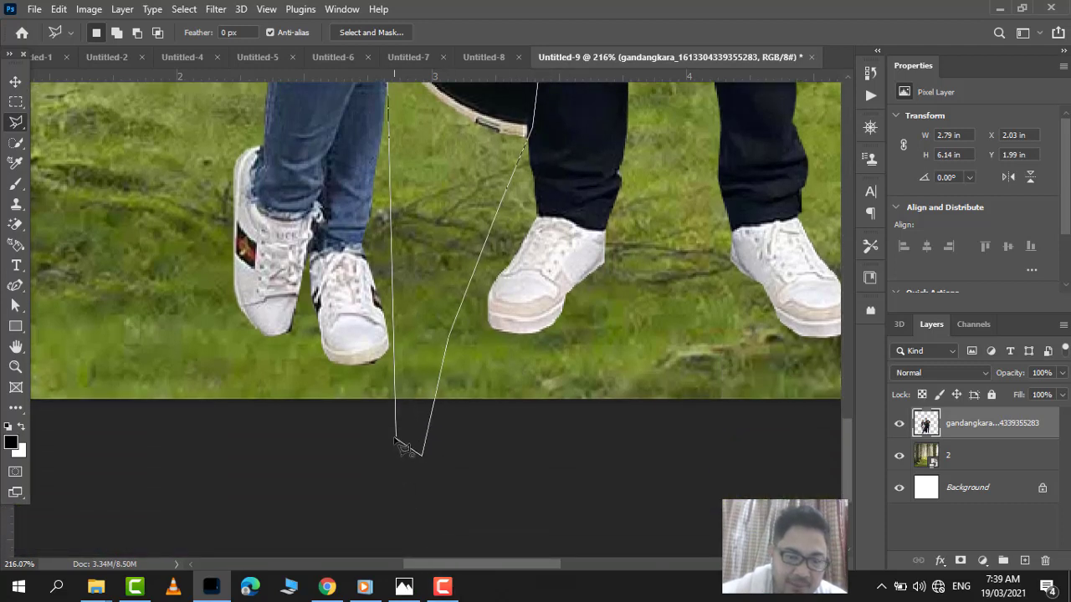
left_click(401, 445)
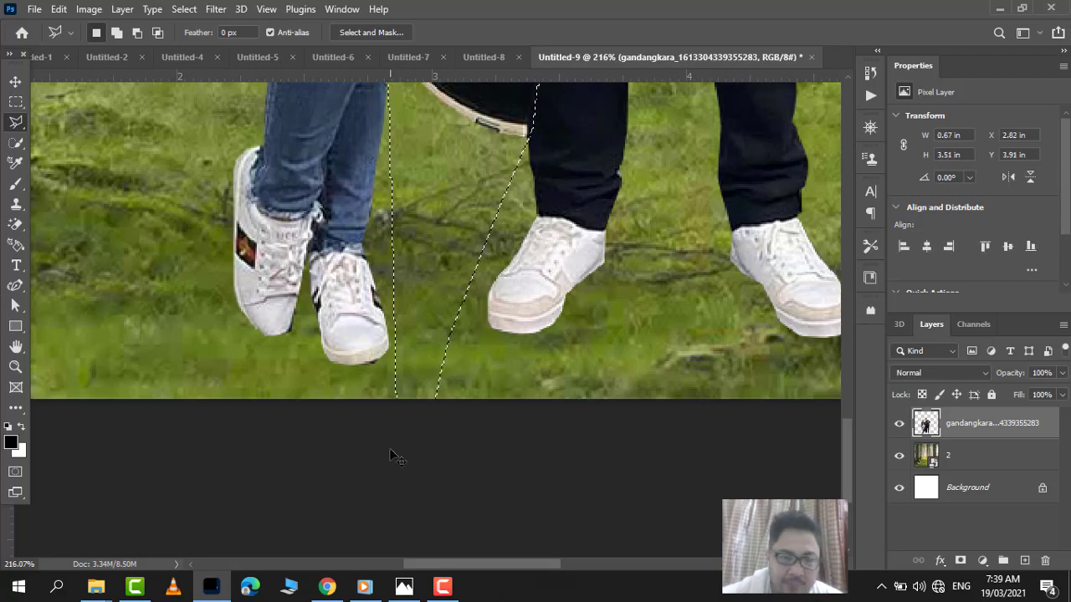
Shift the couple's cutout slightly right, to about X 2.21 in and Y 2.02 in
key("ctrl+0")
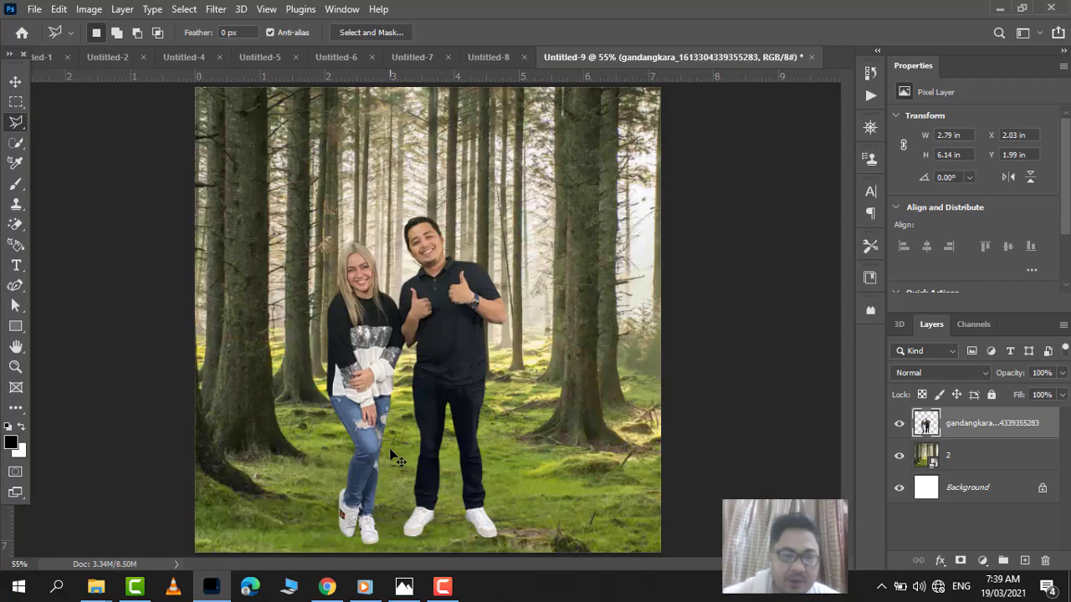
left_click(15, 81)
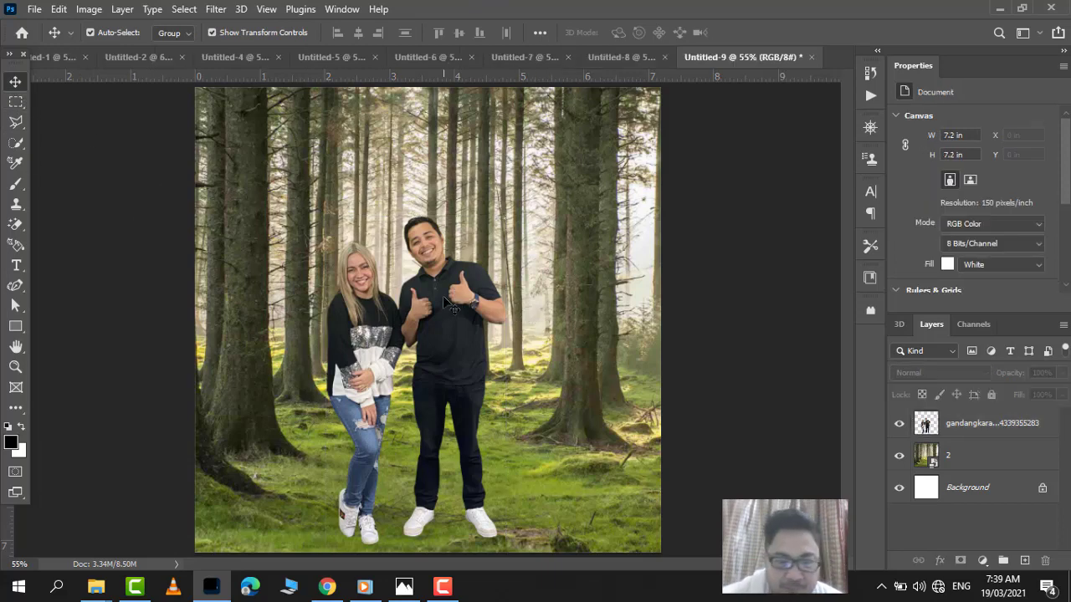
mouse_move(446, 303)
left_mouse_down()
mouse_move(461, 310)
mouse_move(452, 304)
left_mouse_up()
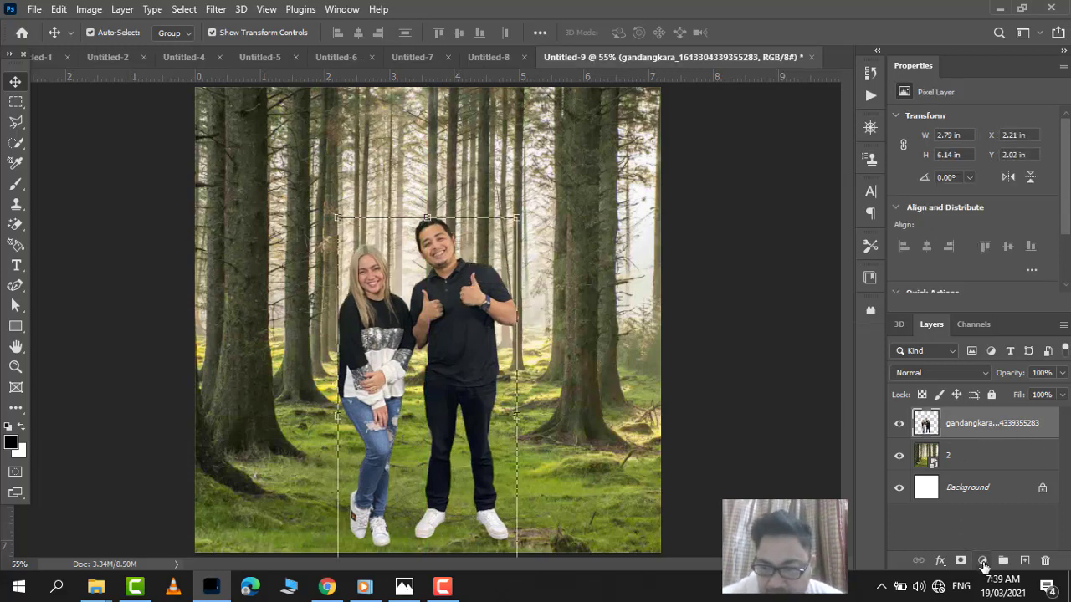
Add a Color Lookup adjustment layer above the couple's layer and apply the Crisp_Warm.look 3D LUT
left_click(983, 561)
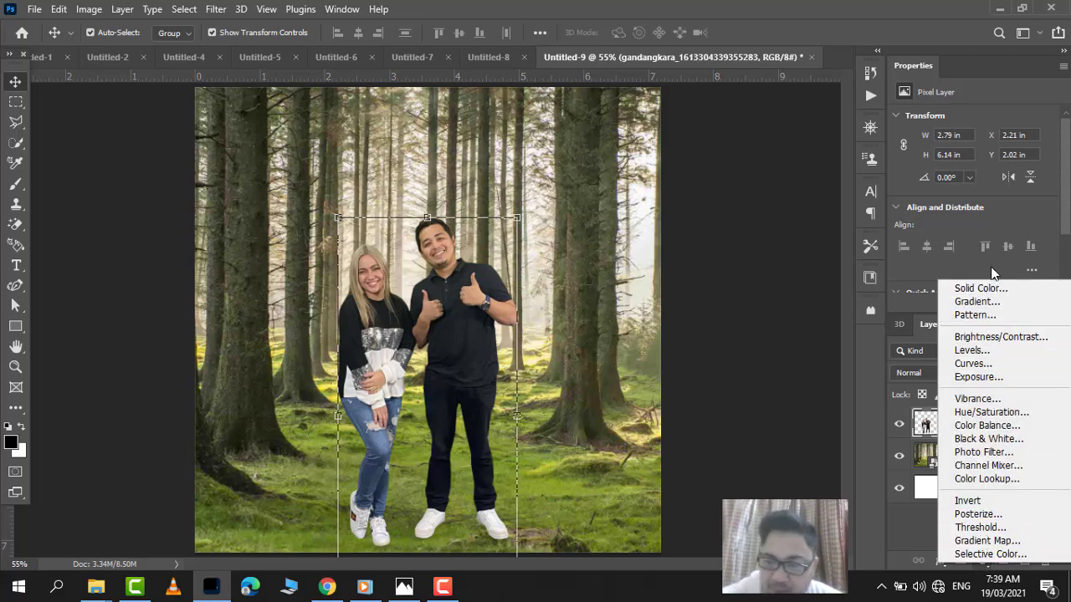
left_click(1028, 480)
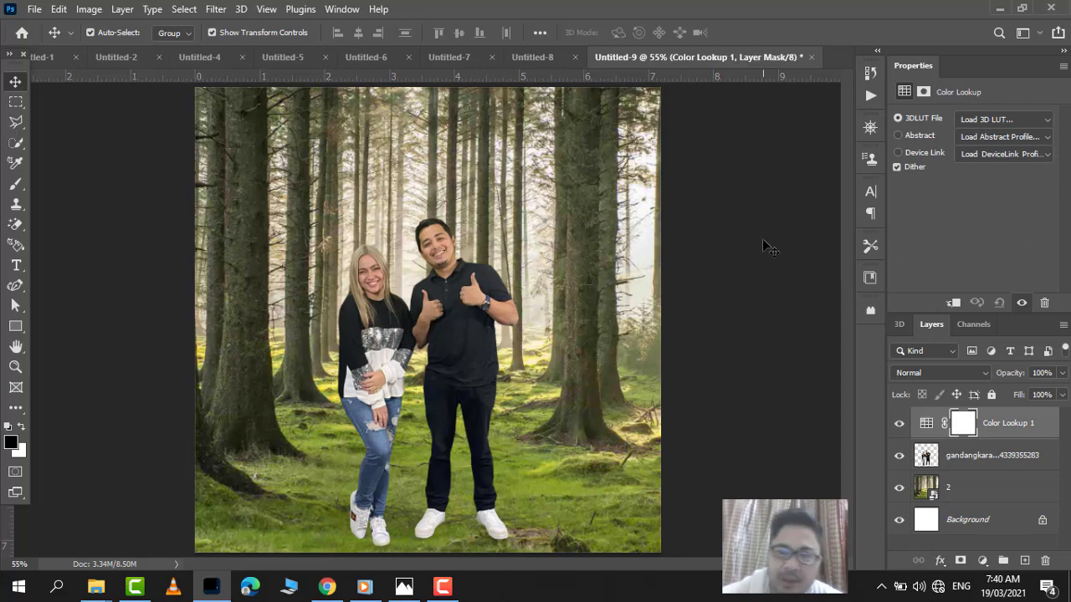
left_click(1019, 123)
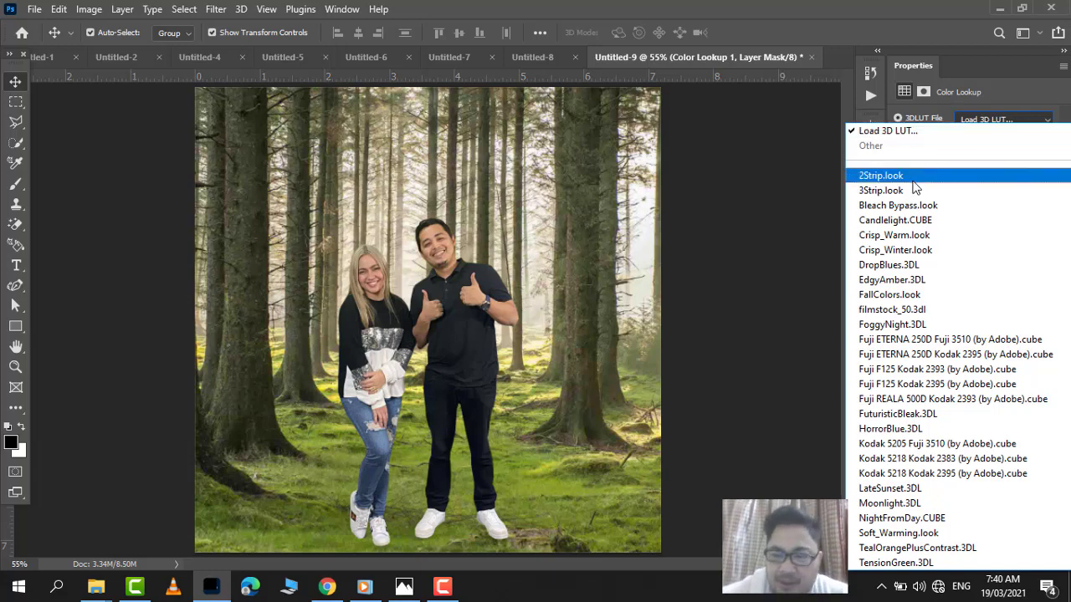
left_click(912, 235)
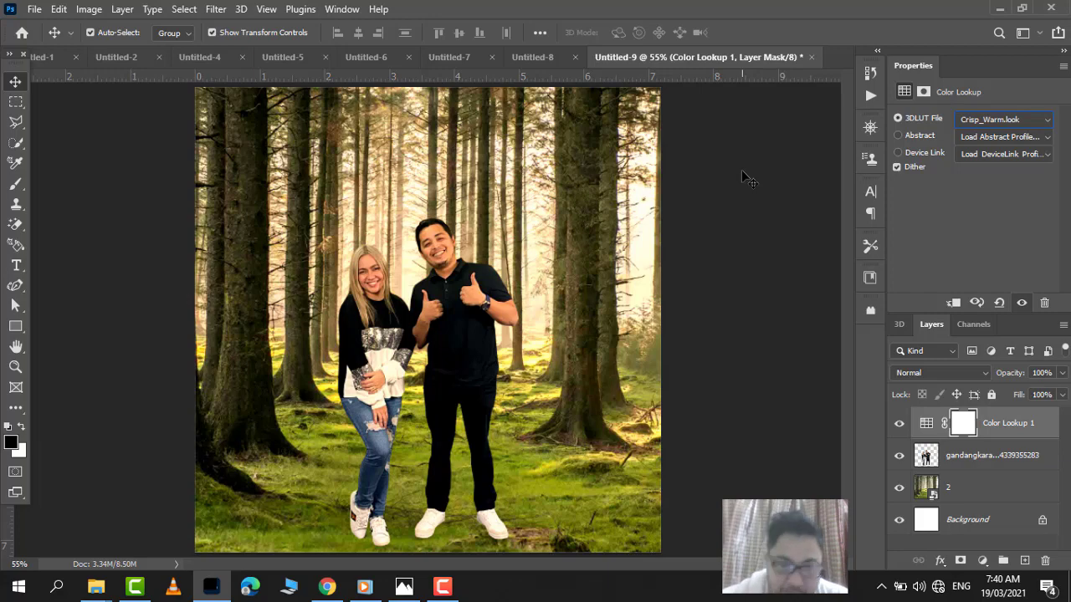
Try the successive 3D LUTs on the Color Lookup layer and settle on Fuji REALA 500D Kodak 2393
key("Down")
key("Down")
key("Down")
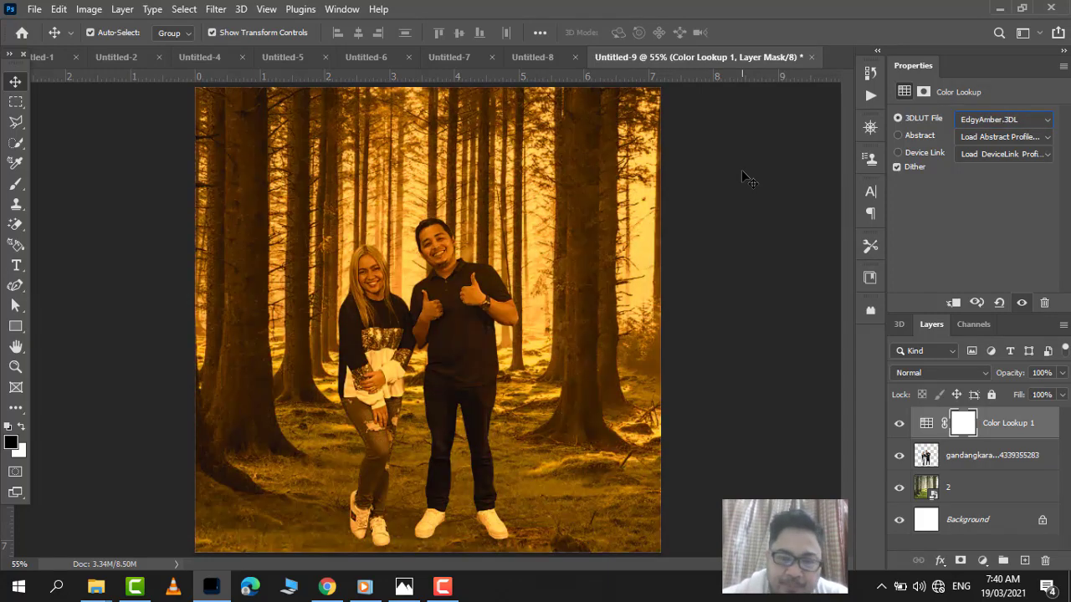
key("Down")
key("Down")
key("Down")
key("Down")
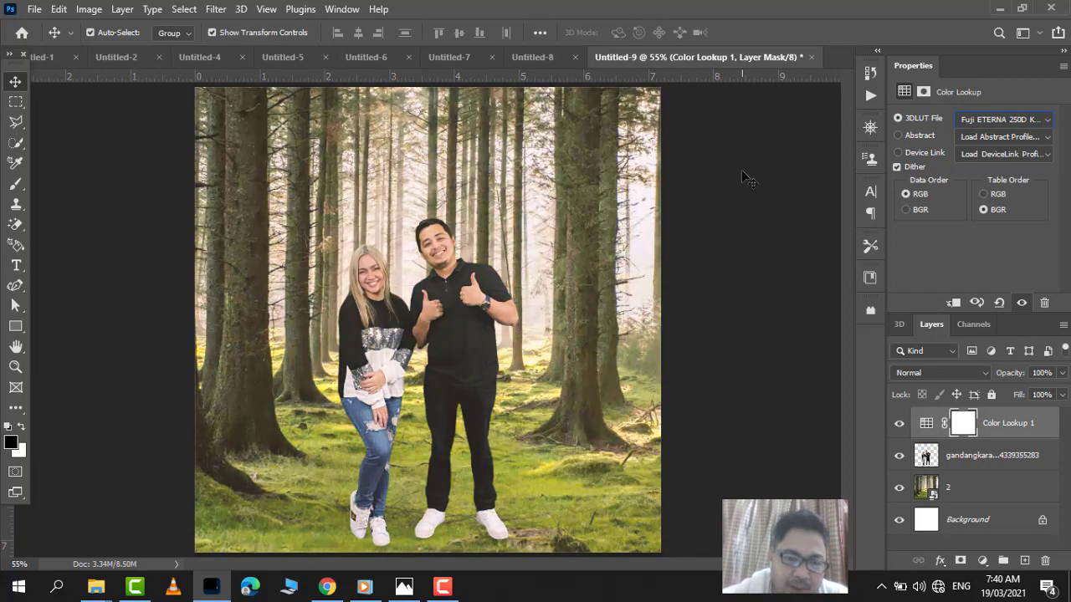
key("Down")
key("Down")
key("Down")
key("Down")
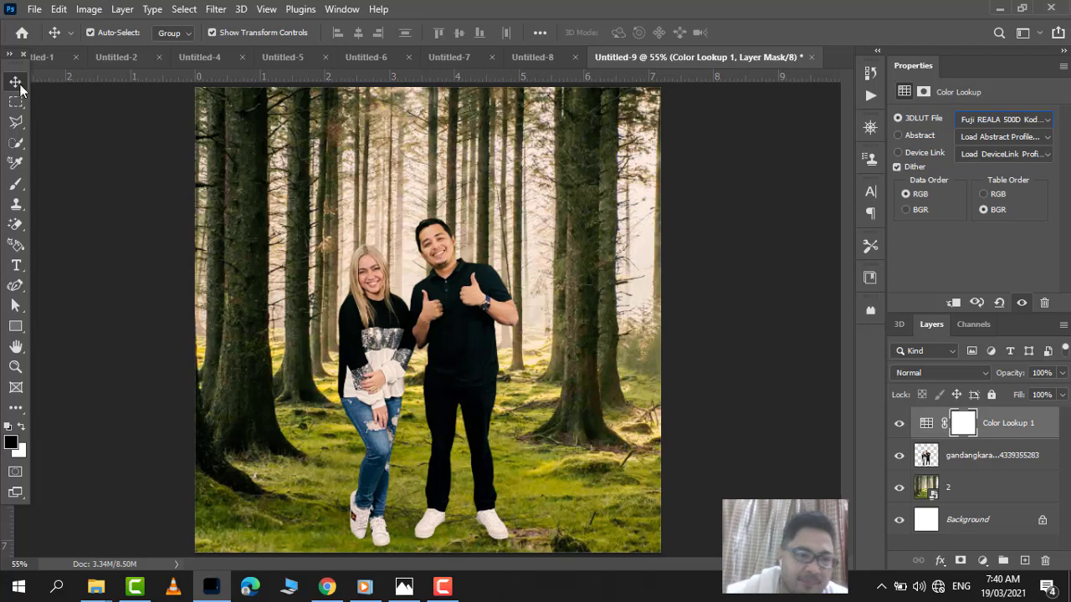
Shift the couple's cutout slightly right, to about X 2.34 in and Y 2.01 in
left_click(74, 130)
mouse_move(468, 330)
left_mouse_down()
mouse_move(476, 322)
mouse_move(479, 335)
left_mouse_up()
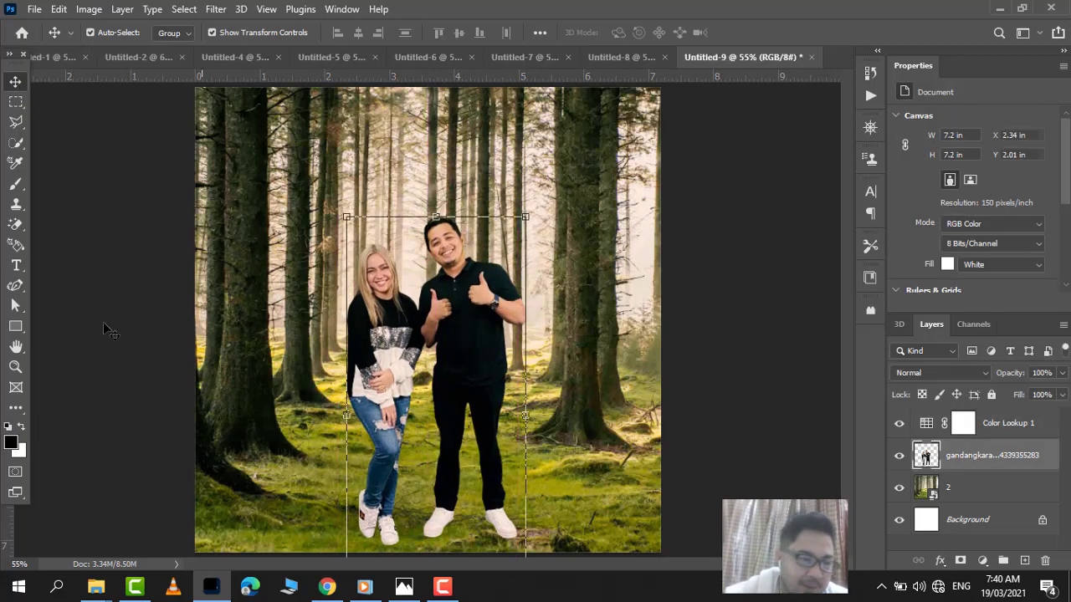
Add the text "Karjack" in black across the couple's lower legs and place it at about X 1.94 in and Y 5.33 in
left_click(16, 265)
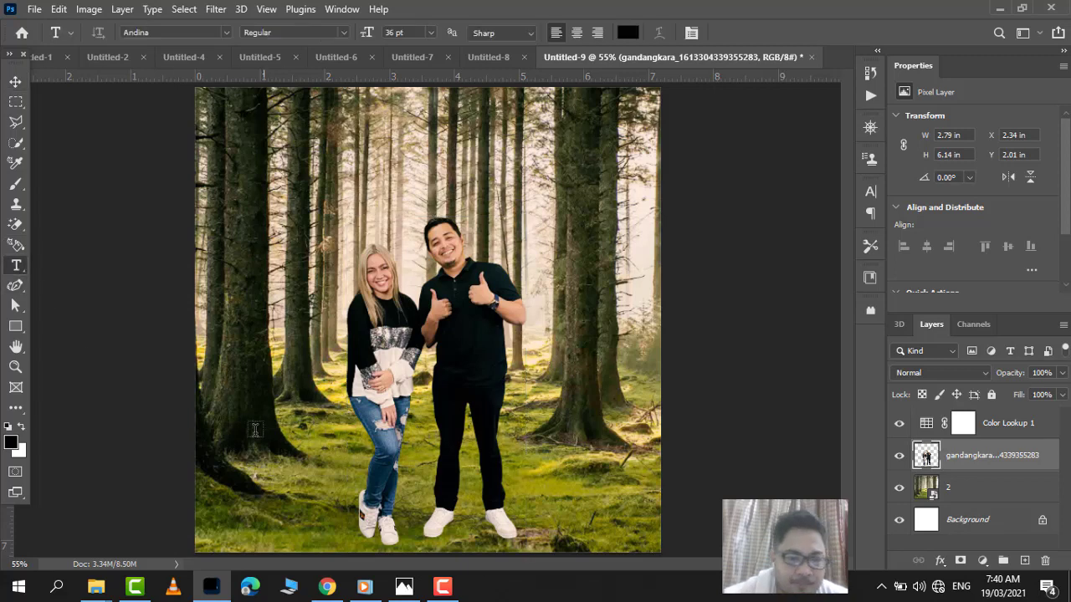
left_click_drag(444, 475, 650, 514)
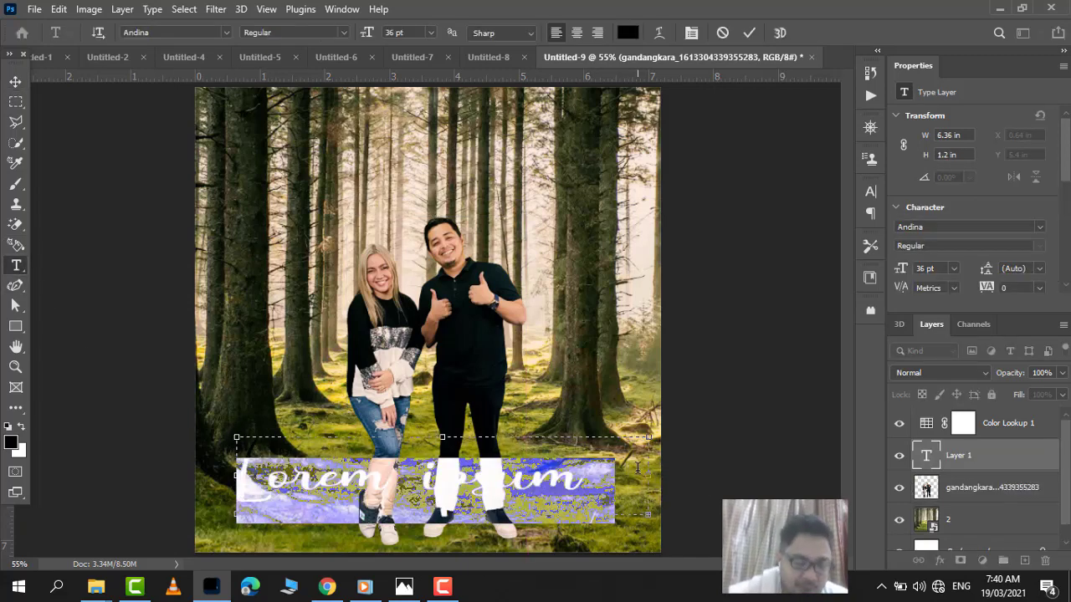
type("Kar")
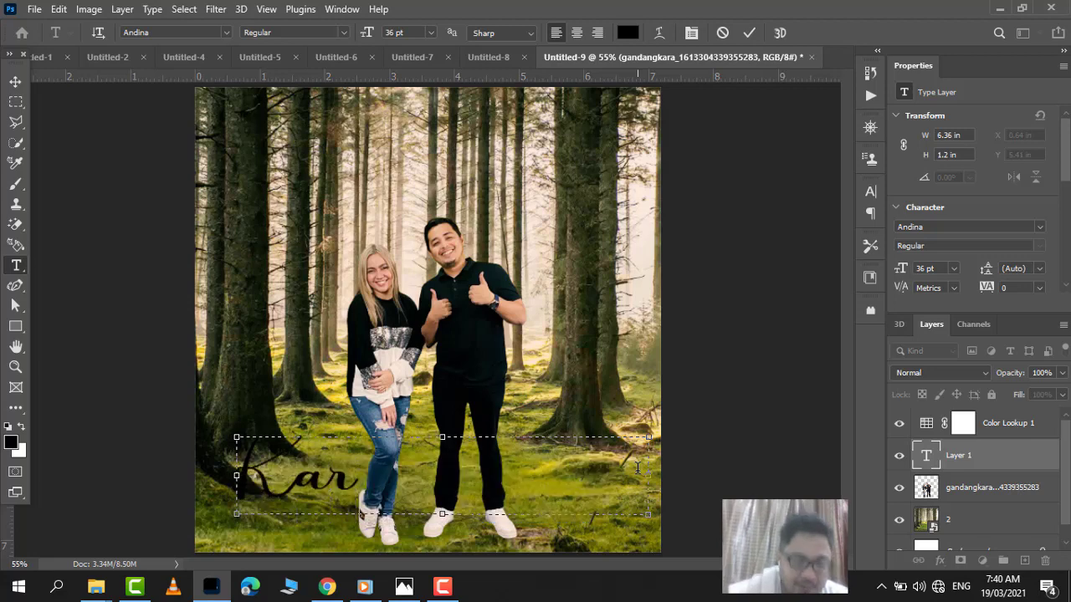
type("jact")
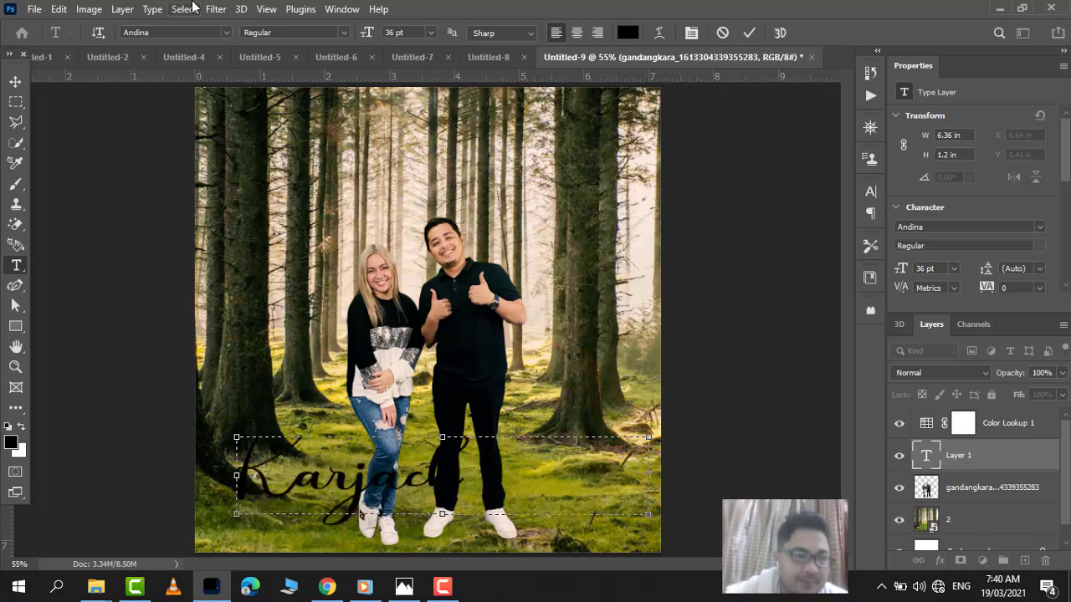
left_click(15, 81)
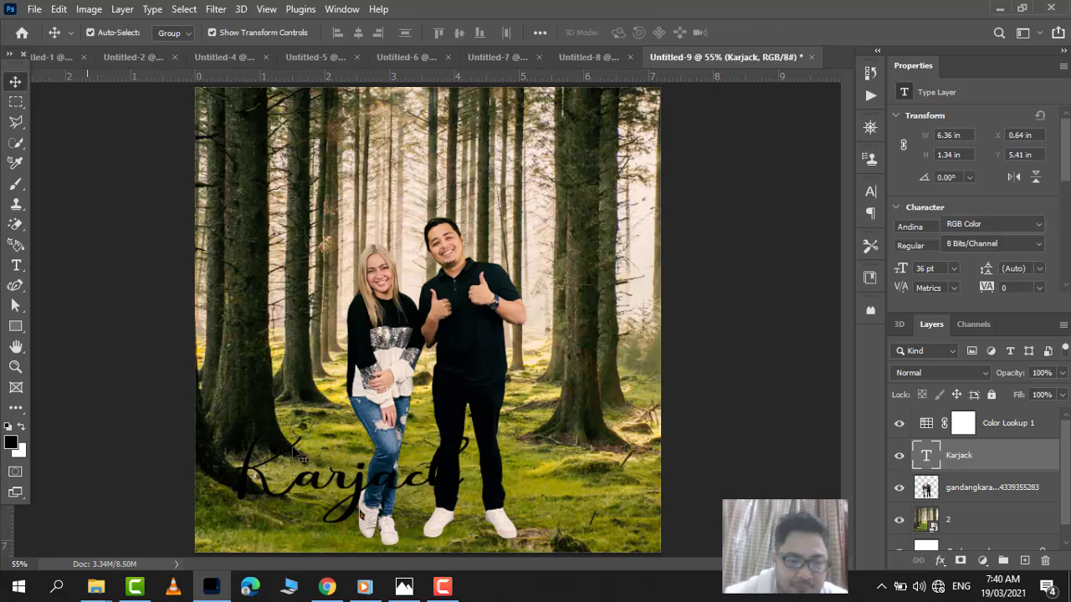
left_click_drag(358, 492, 445, 487)
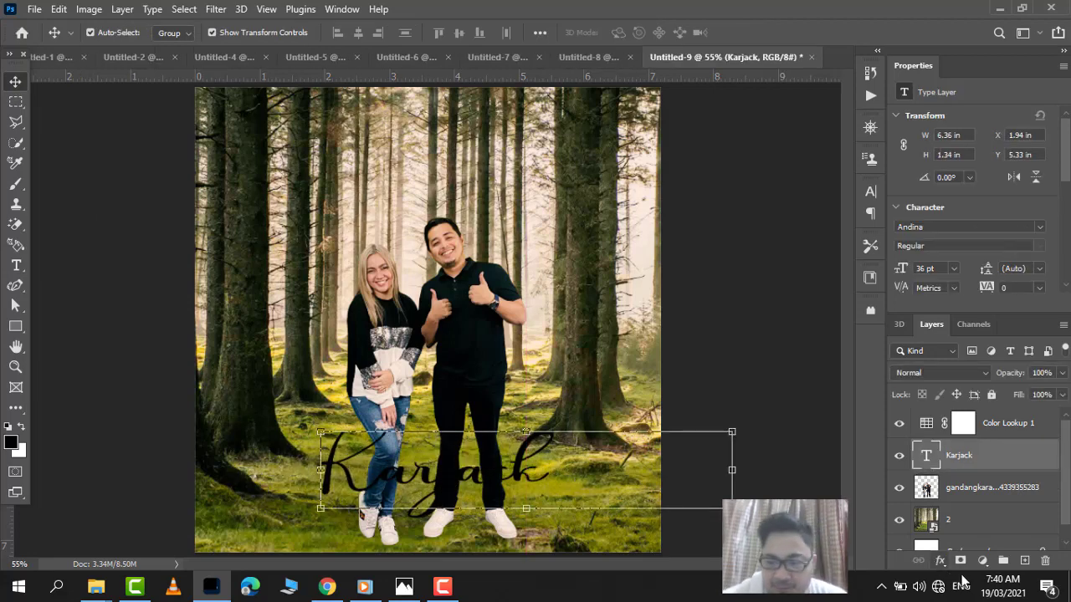
Give the Karjack text layer a white (ffffff) Stroke effect, positioned Outside with a size of 3 px
left_click(941, 560)
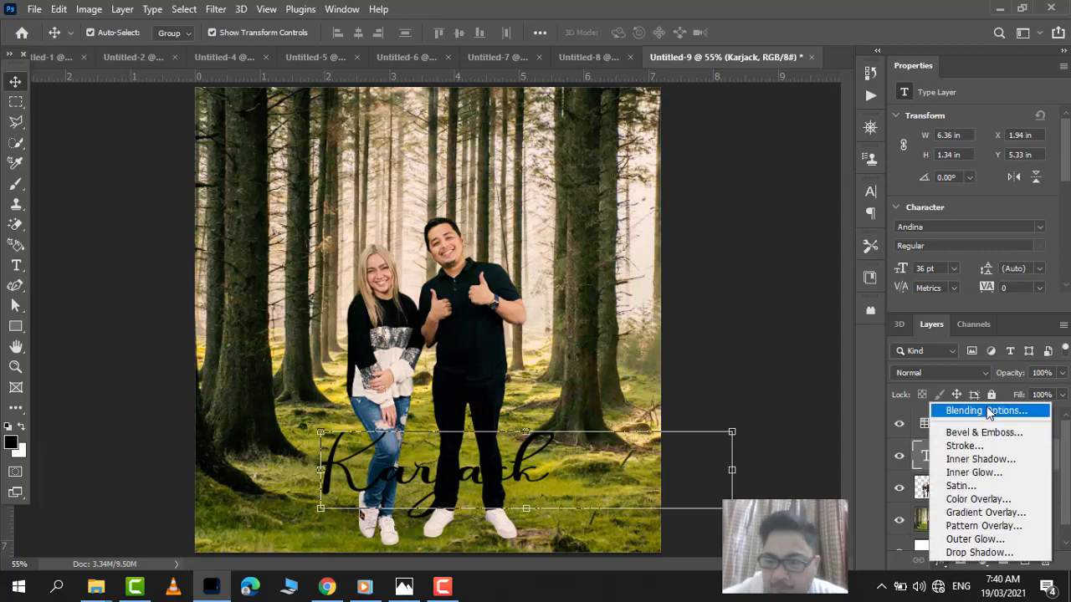
key("Escape")
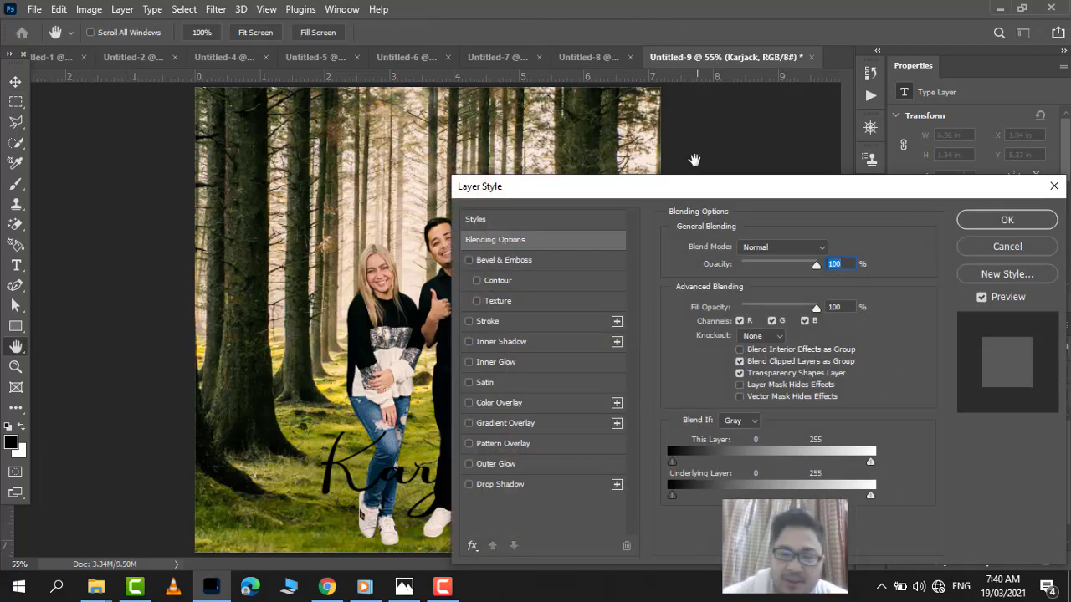
left_click_drag(645, 199, 793, 129)
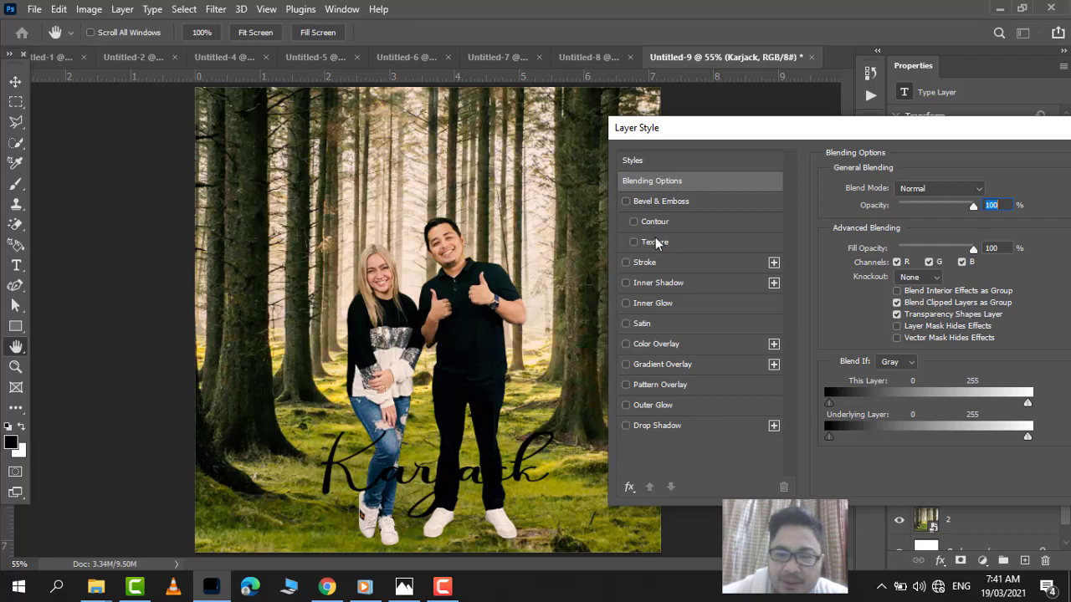
left_click(653, 264)
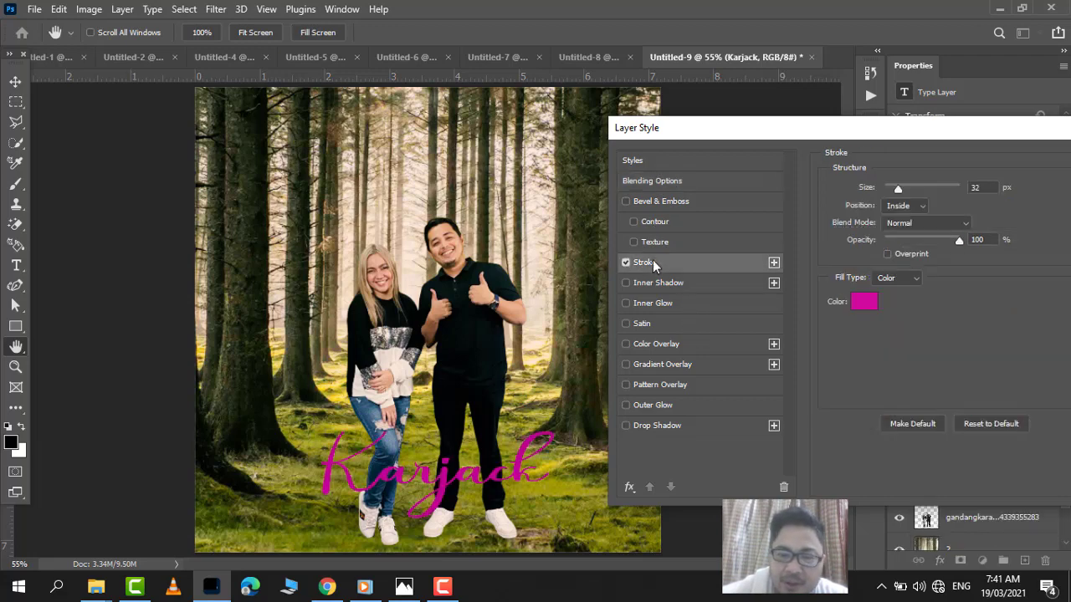
left_click(862, 302)
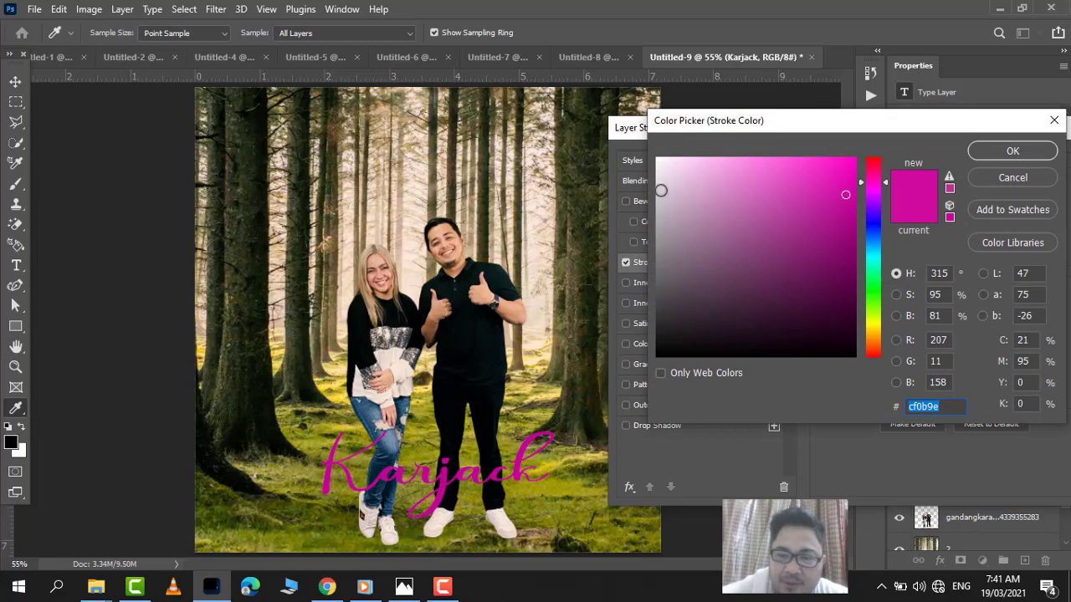
type("ffffff")
left_click(1012, 154)
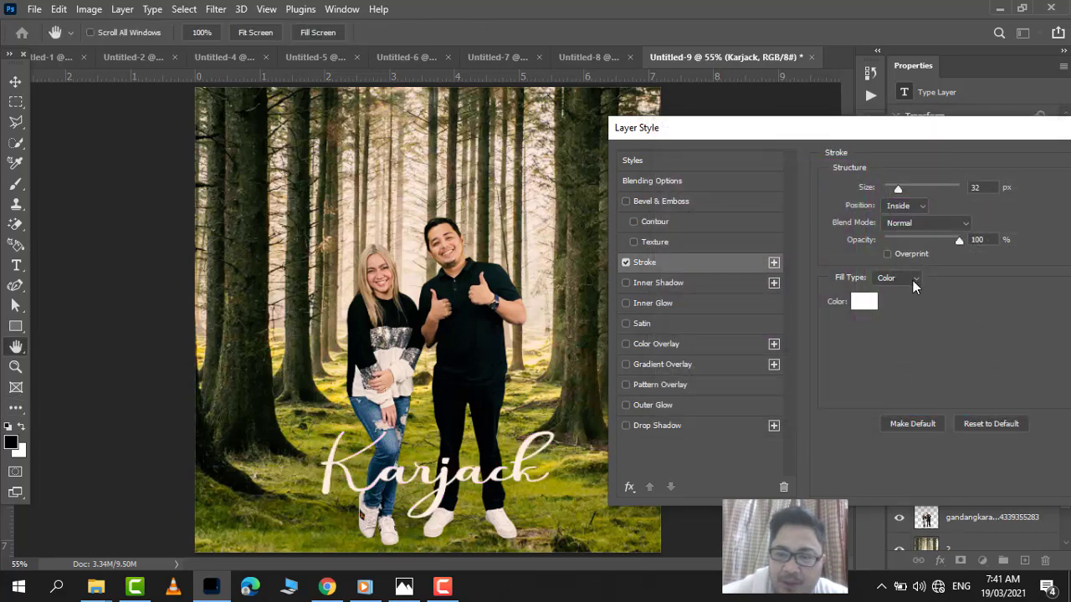
left_click(904, 195)
left_click_drag(898, 188, 887, 191)
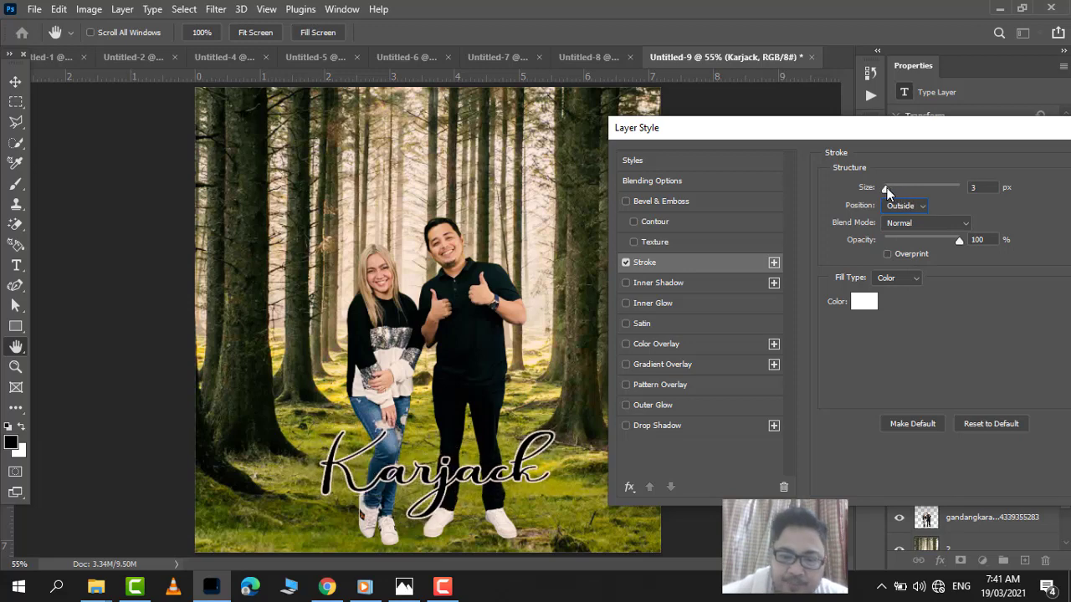
Add a Drop Shadow to the Karjack text with 35% spread and 57 px size, and apply the layer style
left_click(653, 426)
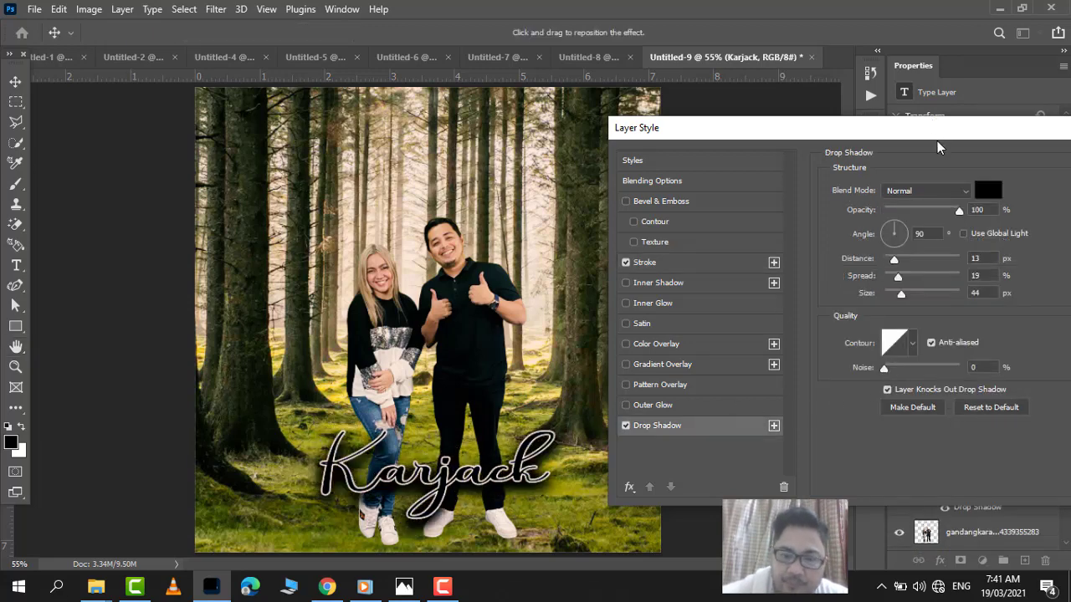
left_click_drag(937, 133, 915, 137)
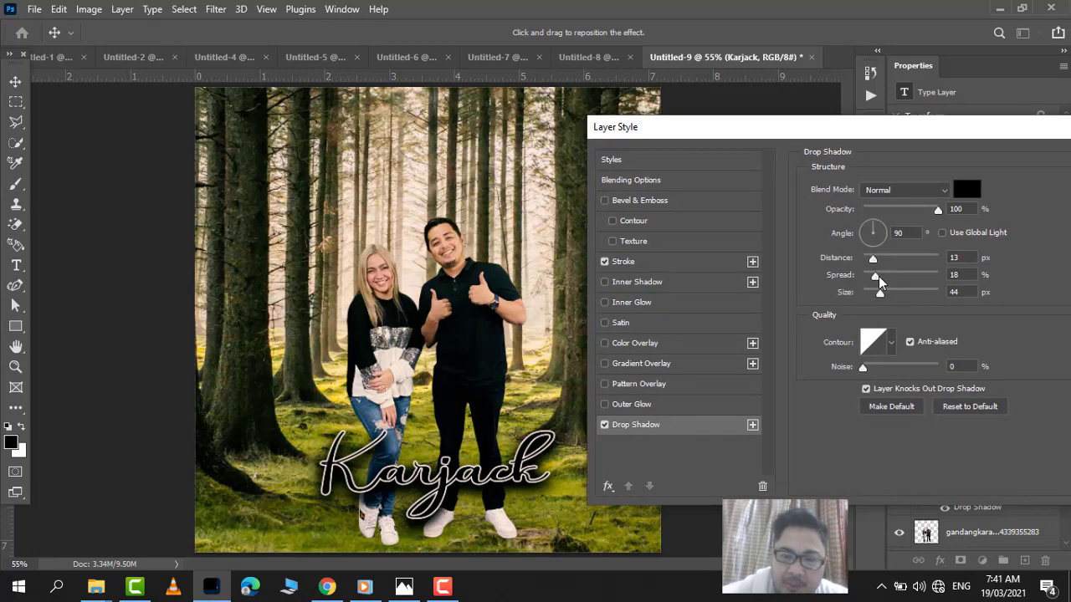
left_click_drag(878, 277, 890, 281)
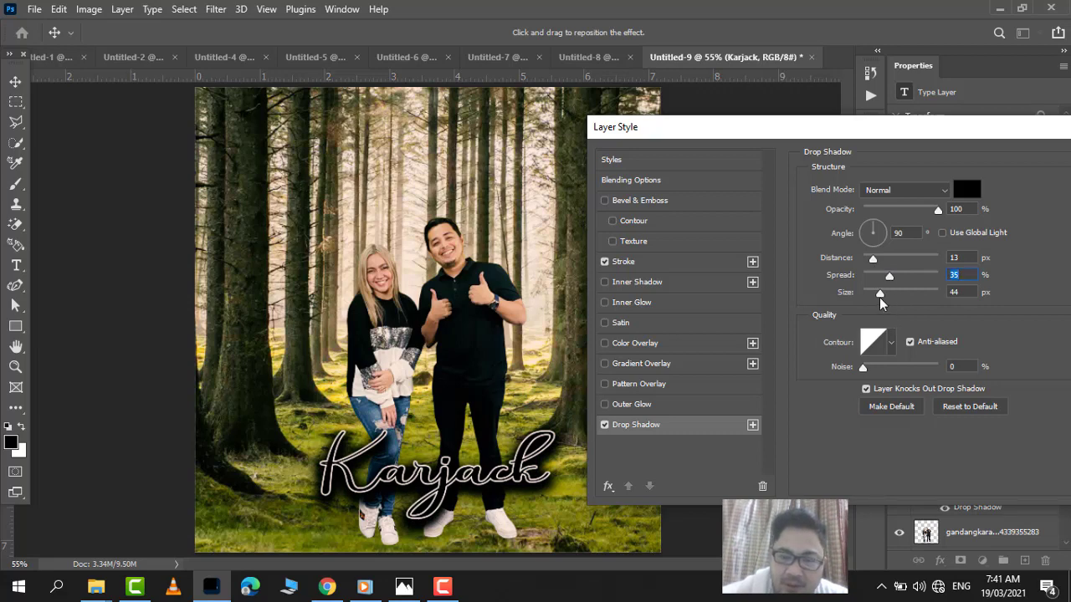
left_click(880, 293)
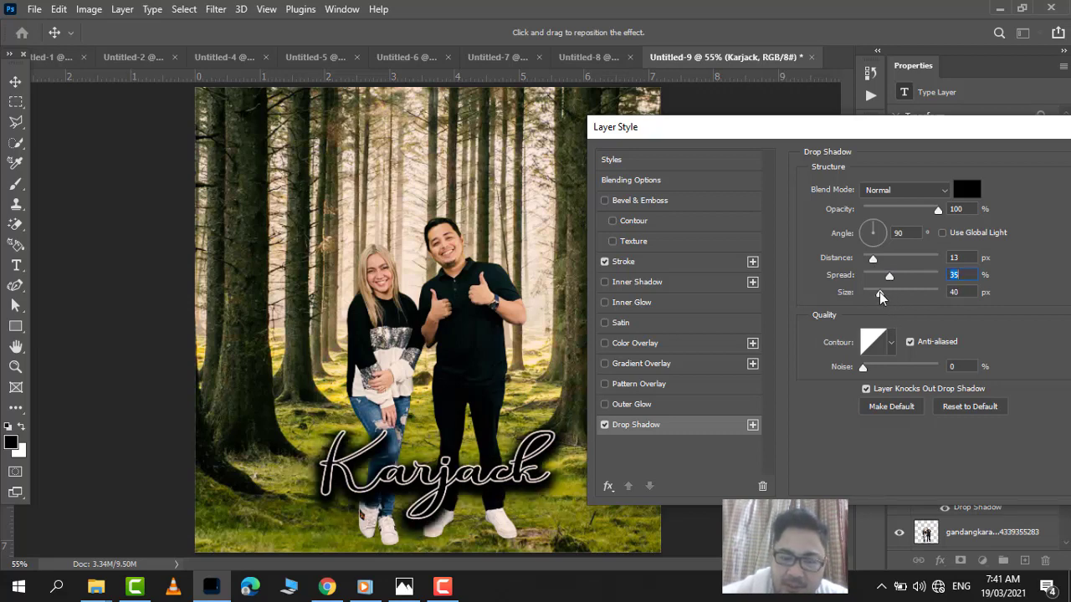
left_click_drag(879, 292, 886, 299)
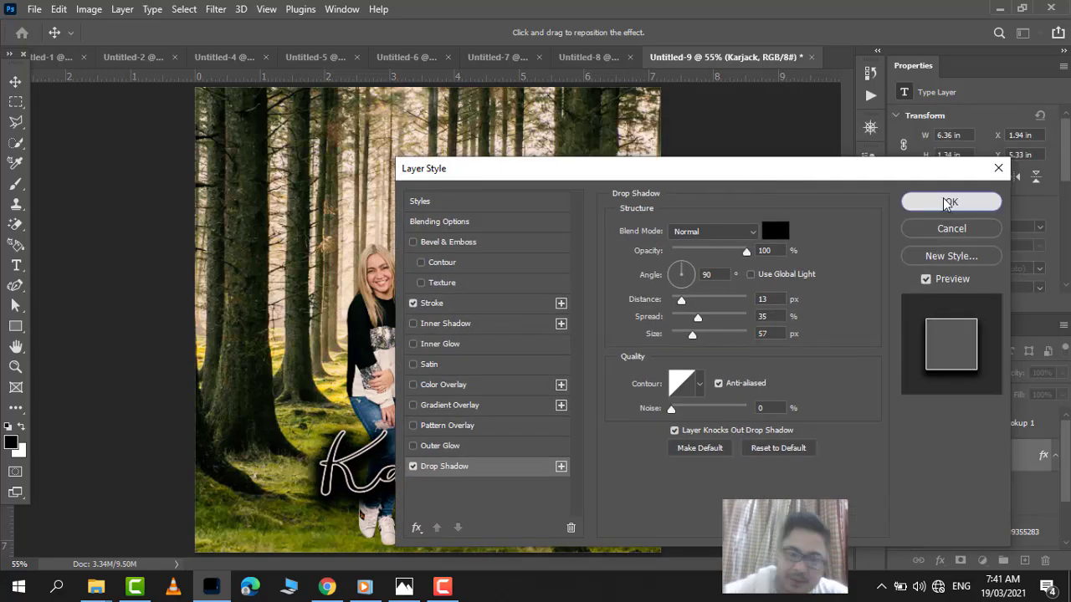
left_click(950, 201)
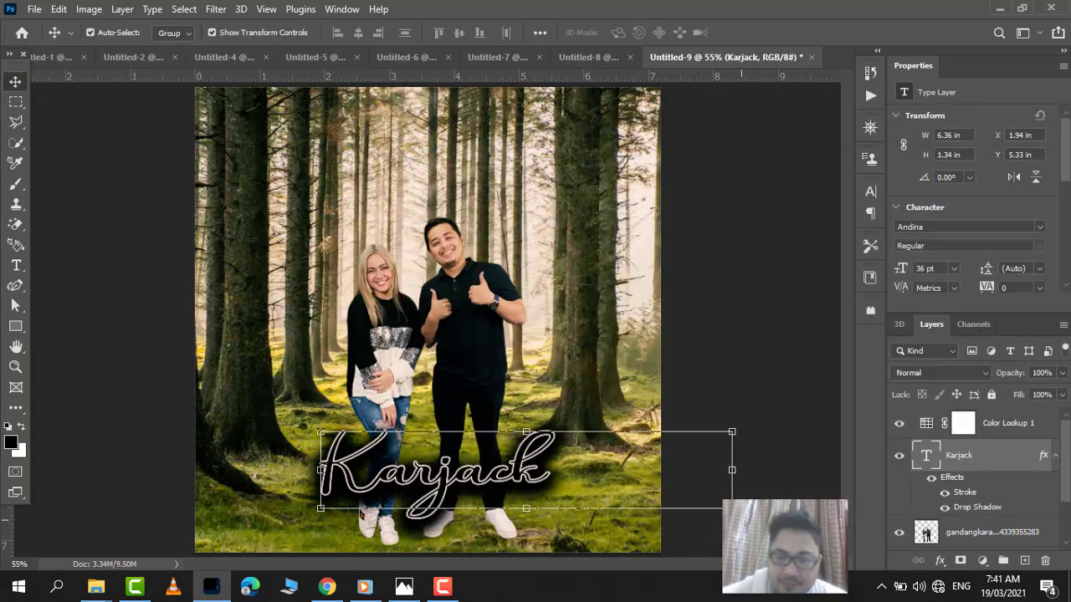
Scale the Karjack text down to about 26.57 pt and move it up to about X 1.97 in and Y 5.08 in
key("ctrl+t")
left_click_drag(732, 495, 705, 514)
left_click(15, 81)
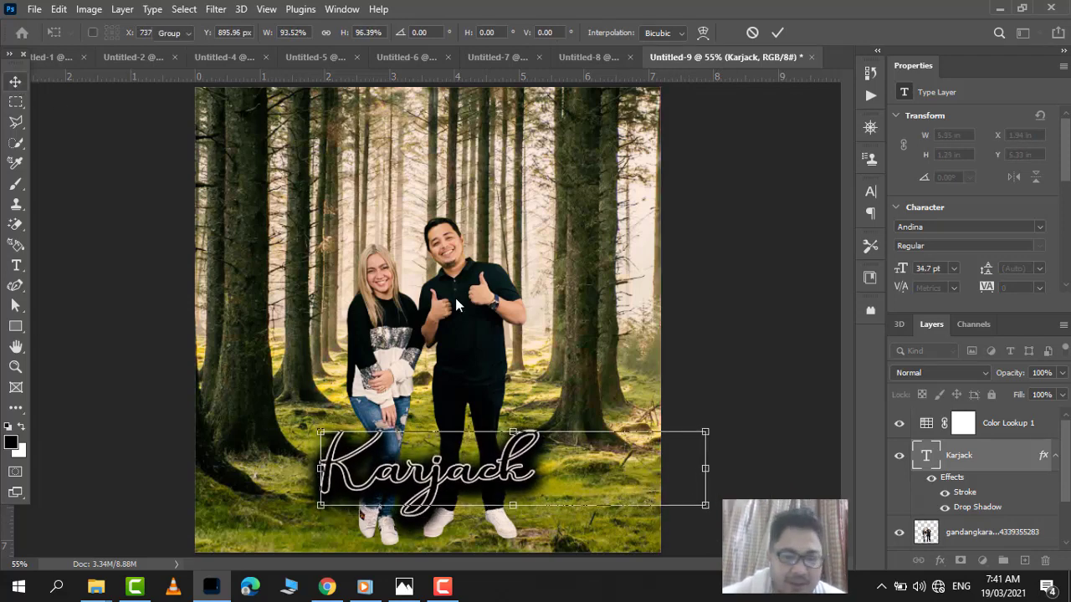
left_click_drag(510, 479, 519, 420)
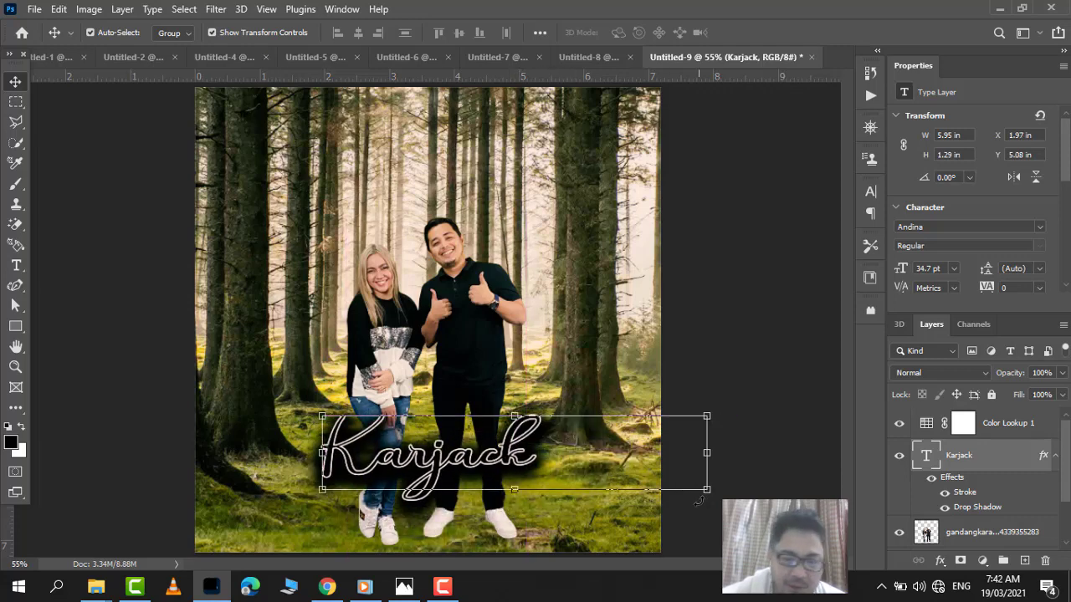
left_click_drag(707, 491, 587, 472)
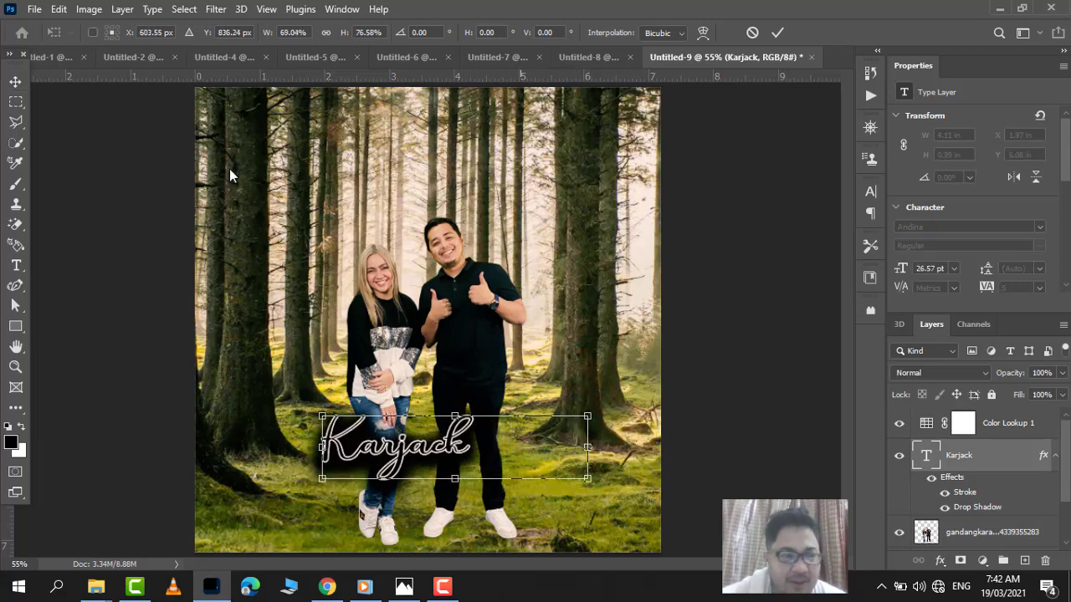
key("Return")
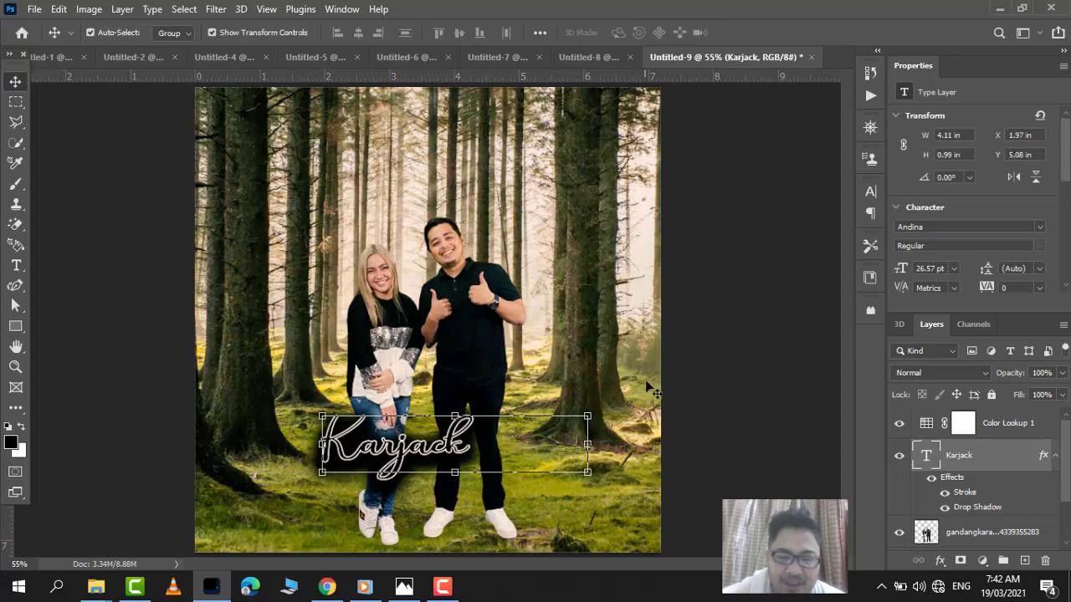